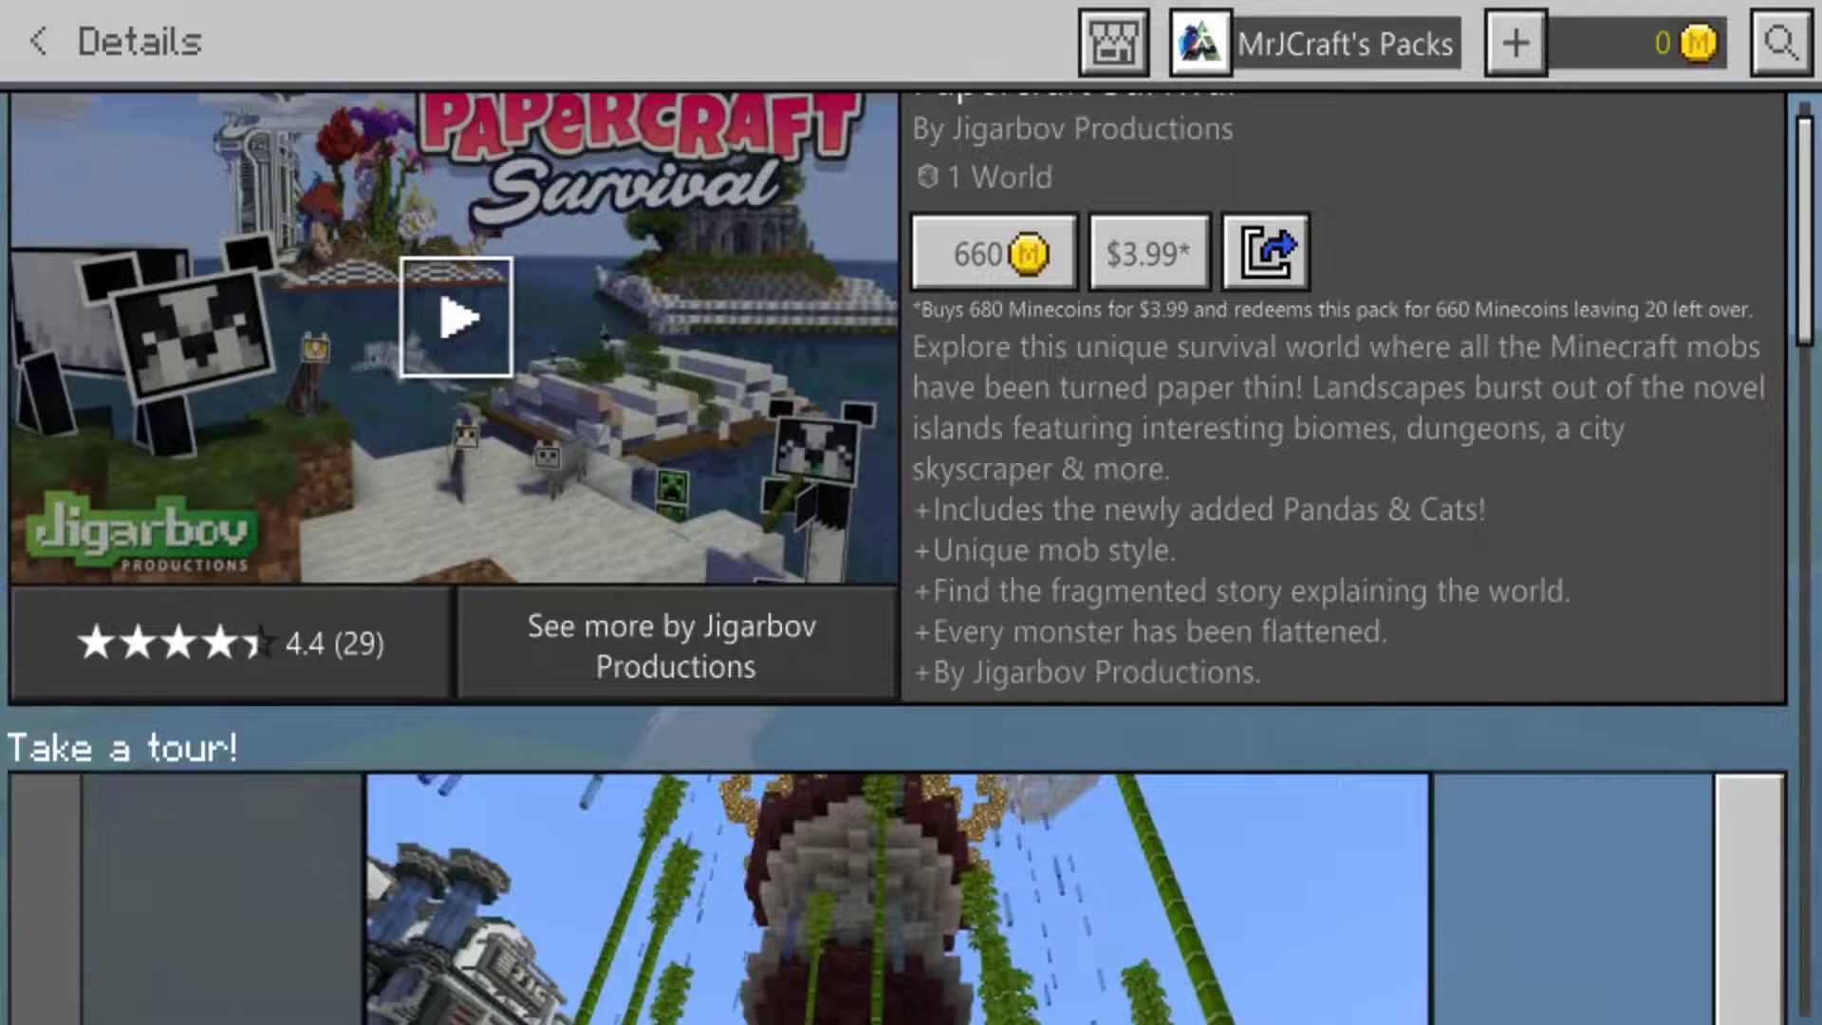
# Step: Look through the Papercraft Survival page's tour screenshots and the world panorama beneath them
pyautogui.scroll(-3, 896, 558)
pyautogui.scroll(-3, 896, 558)
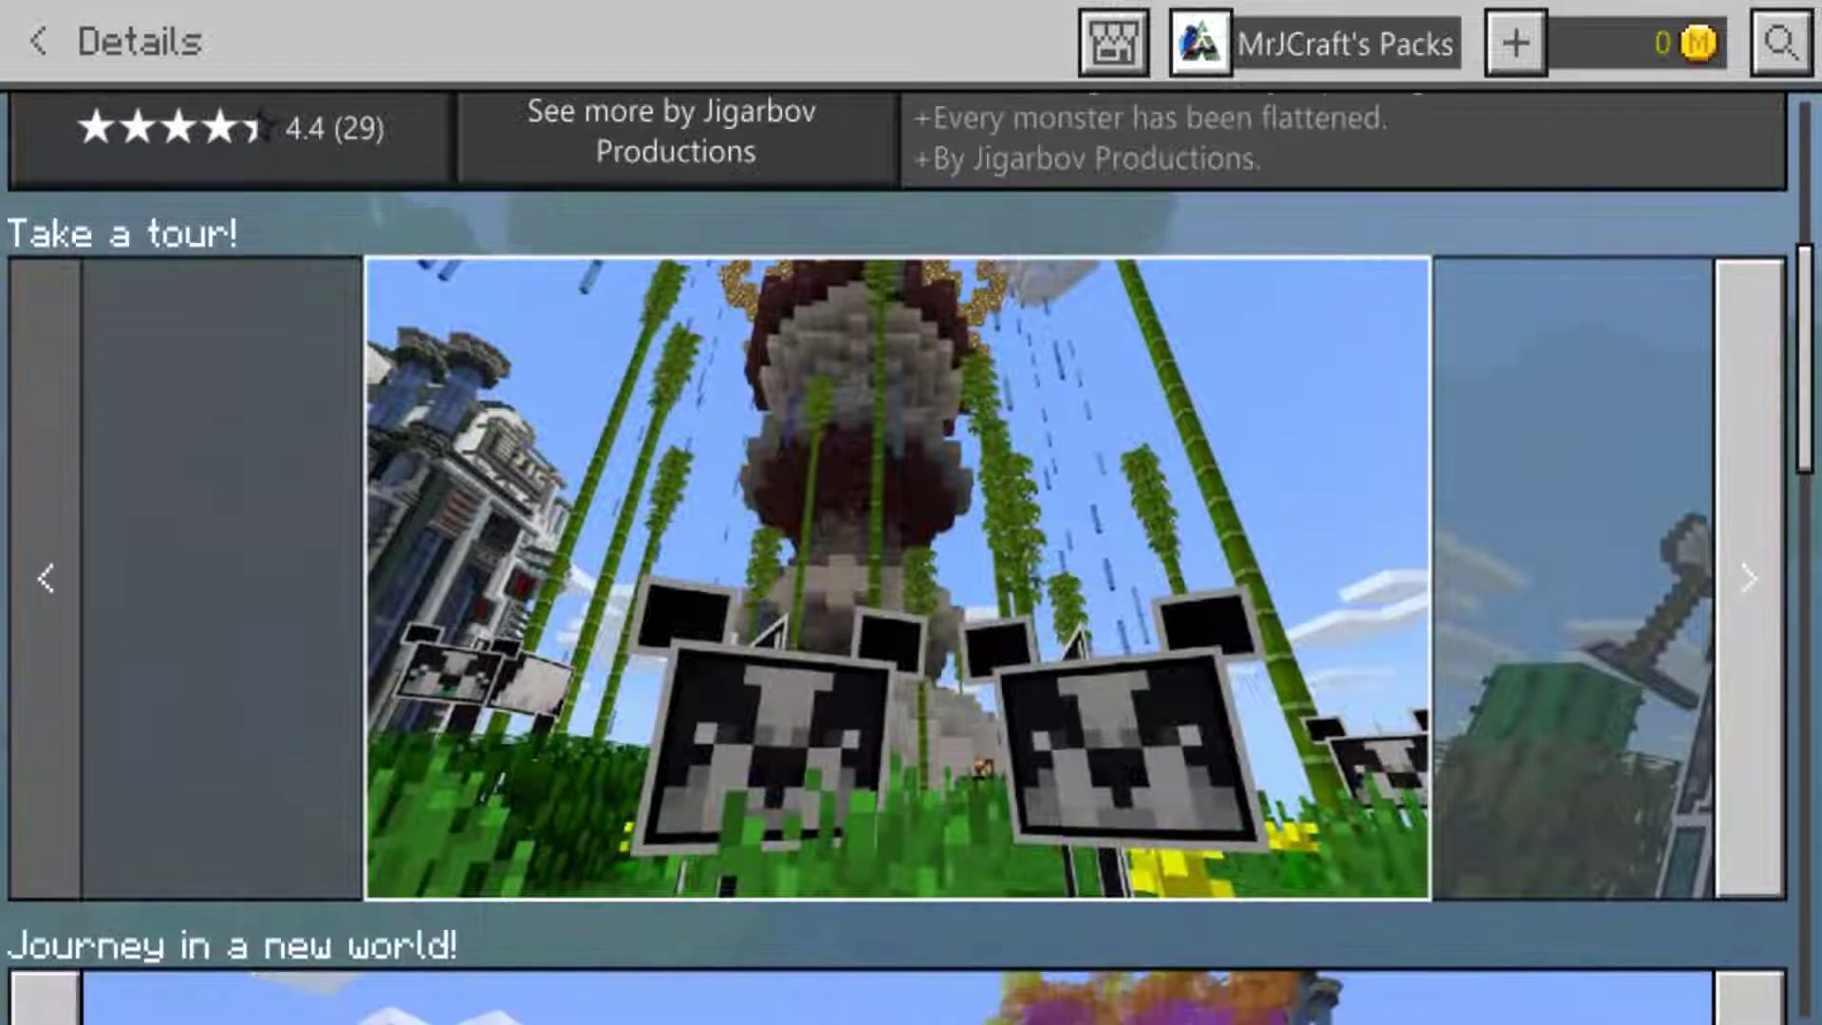
pyautogui.click(1748, 581)
pyautogui.click(1748, 580)
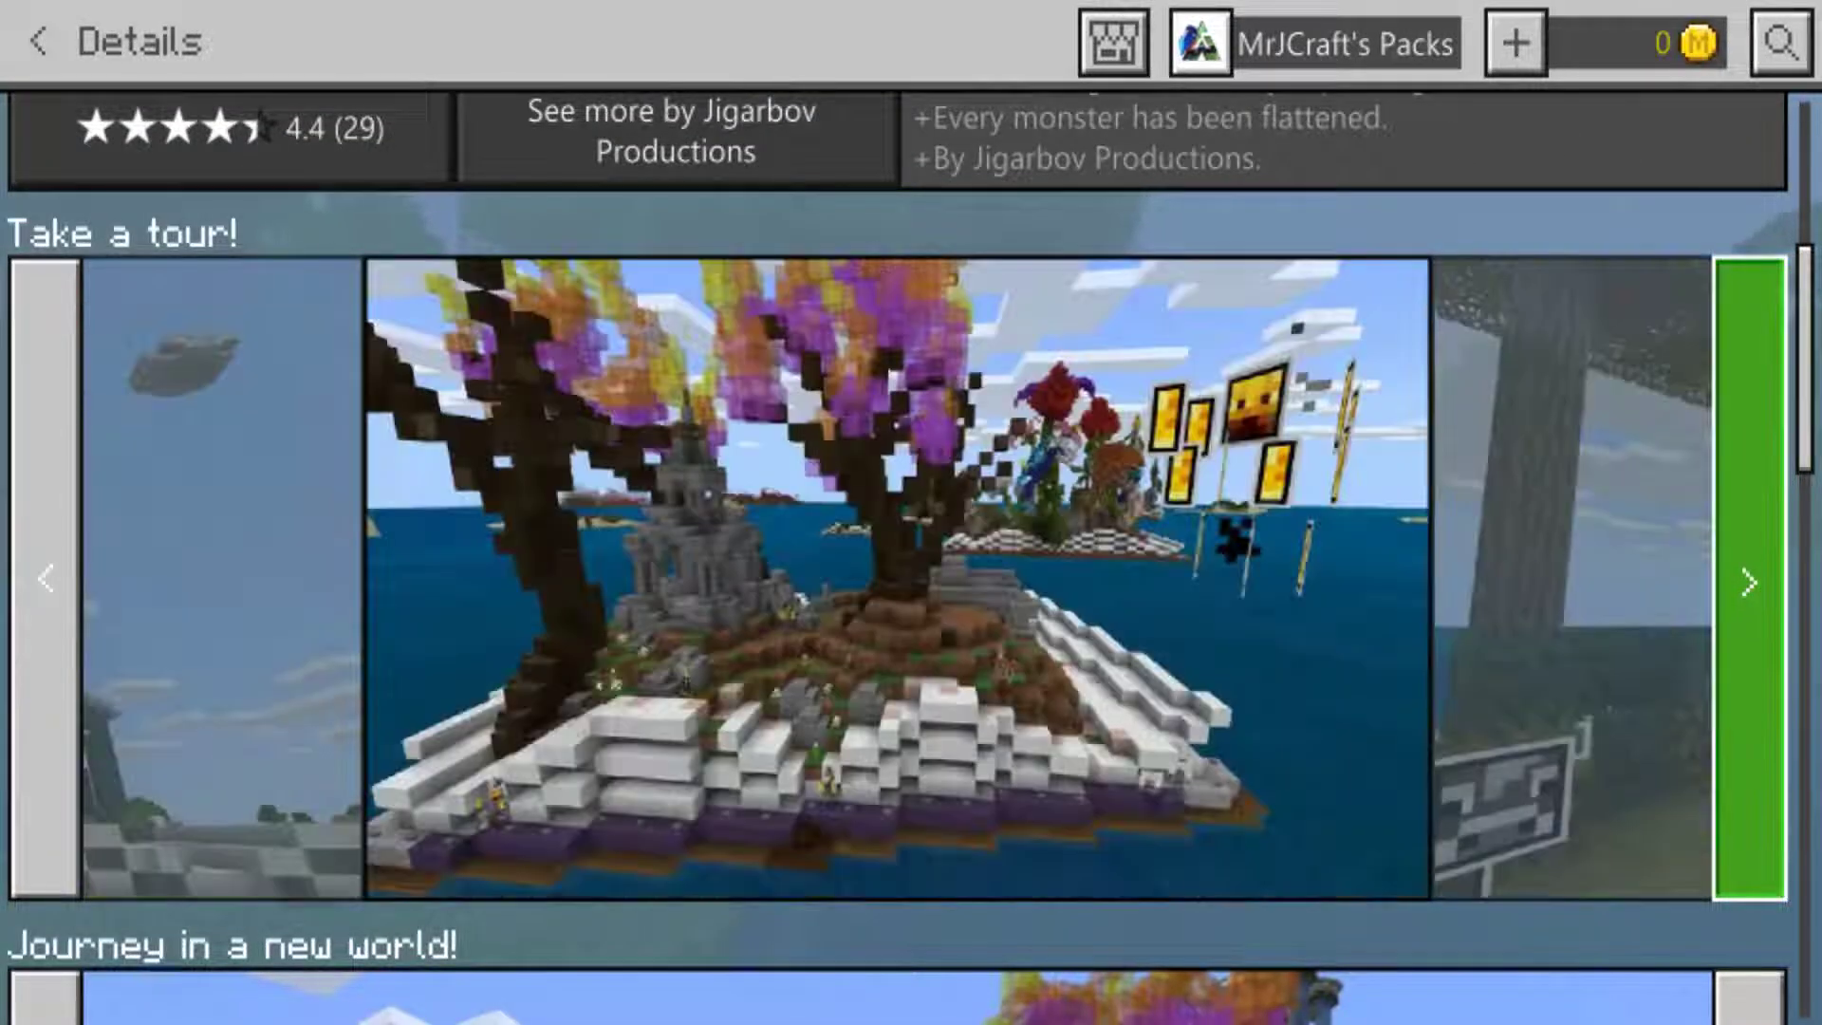
pyautogui.click(1748, 580)
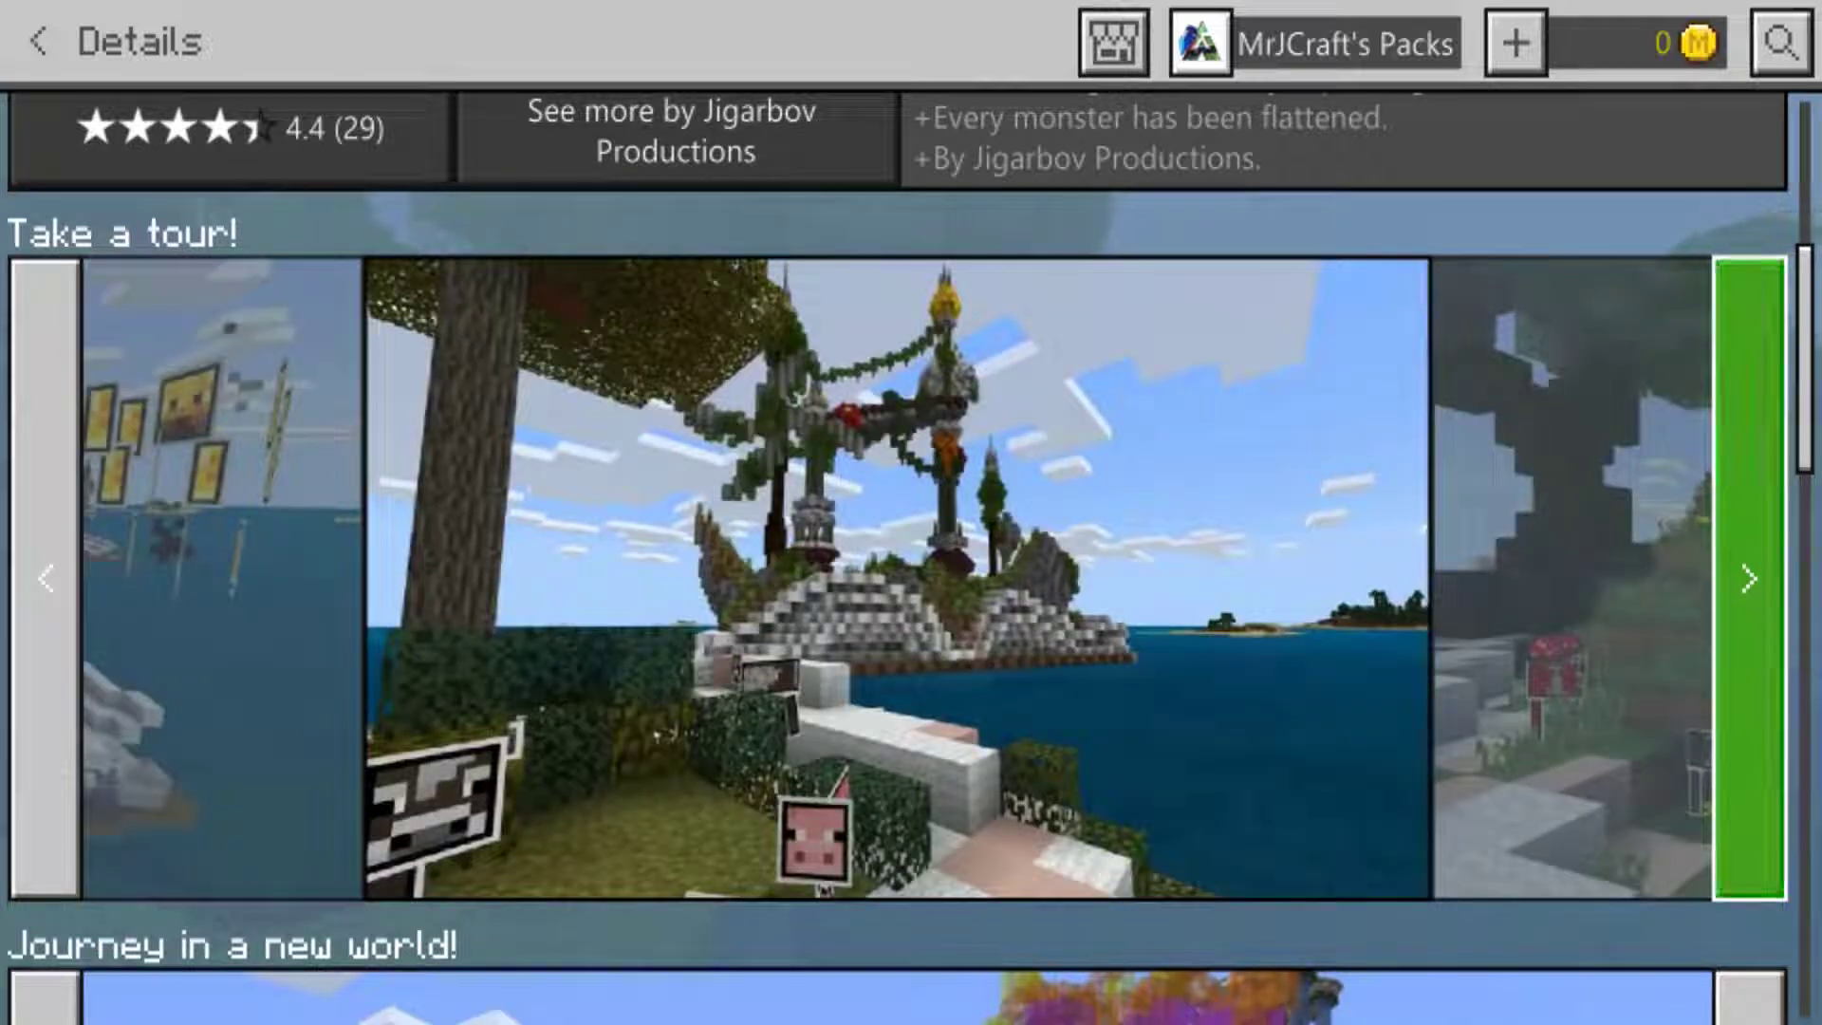
pyautogui.click(1749, 580)
pyautogui.scroll(-6, 911, 557)
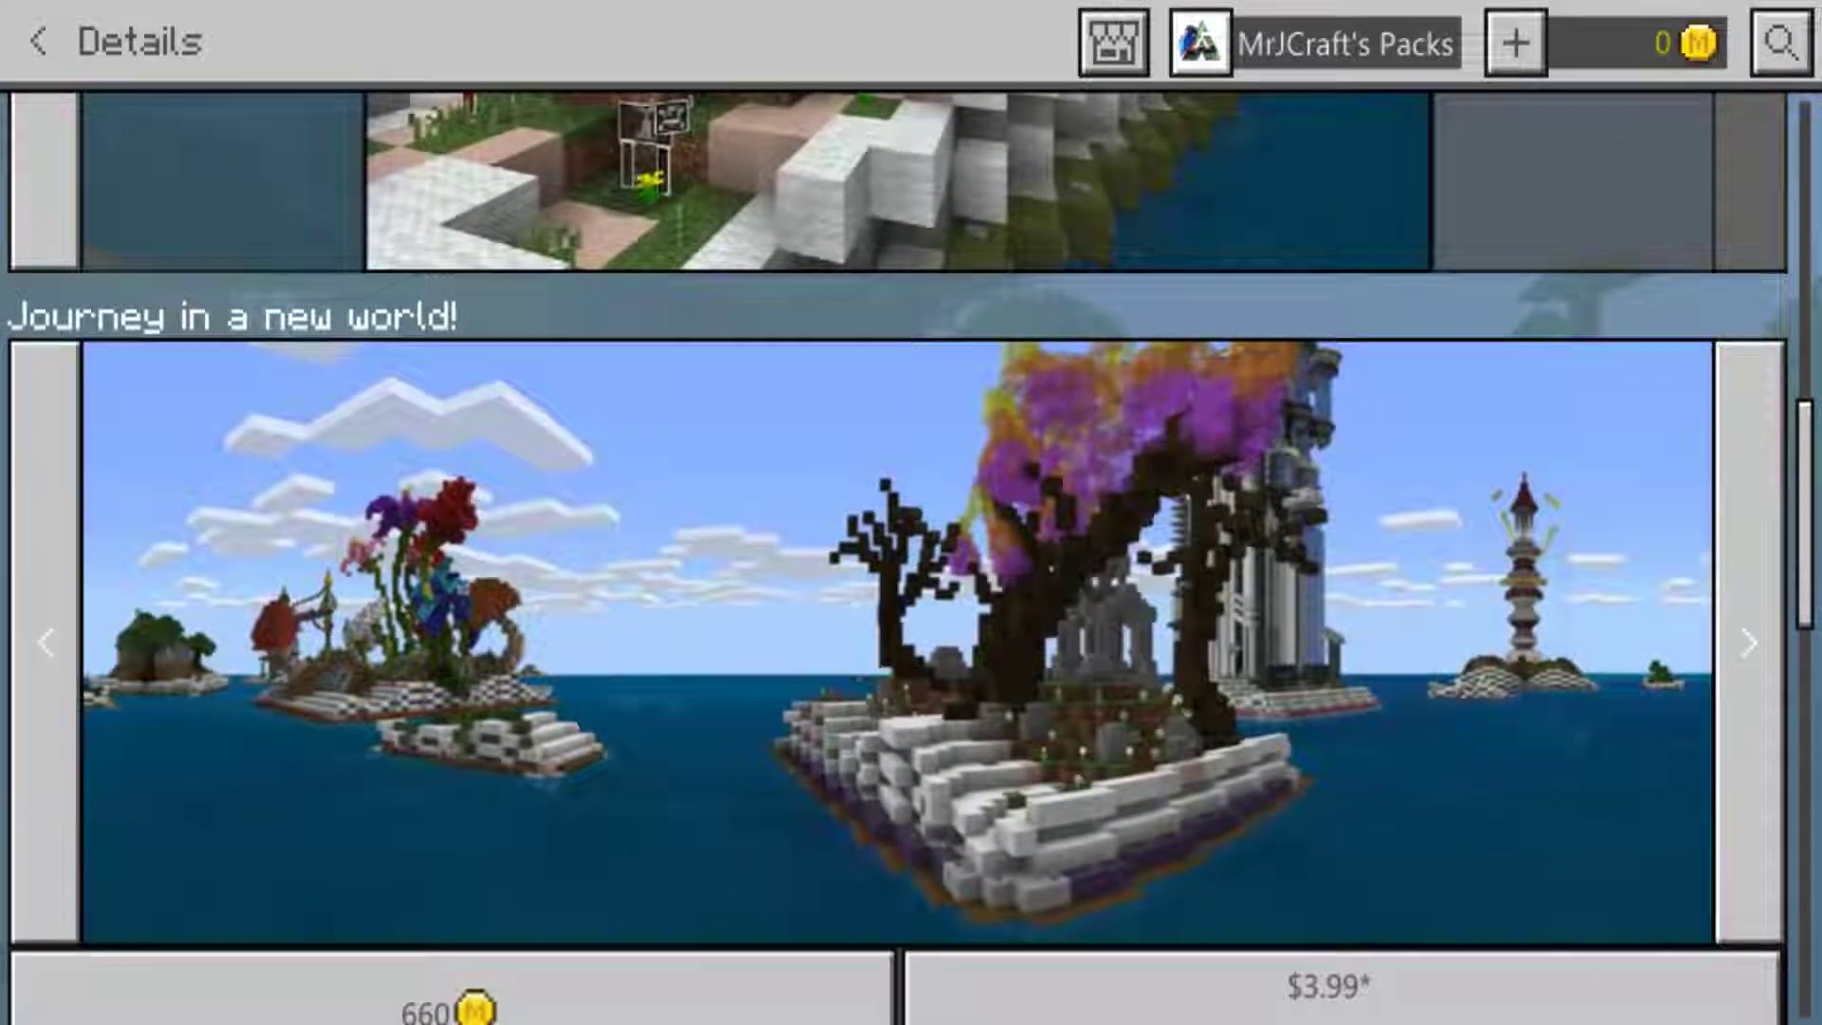
pyautogui.click(1748, 643)
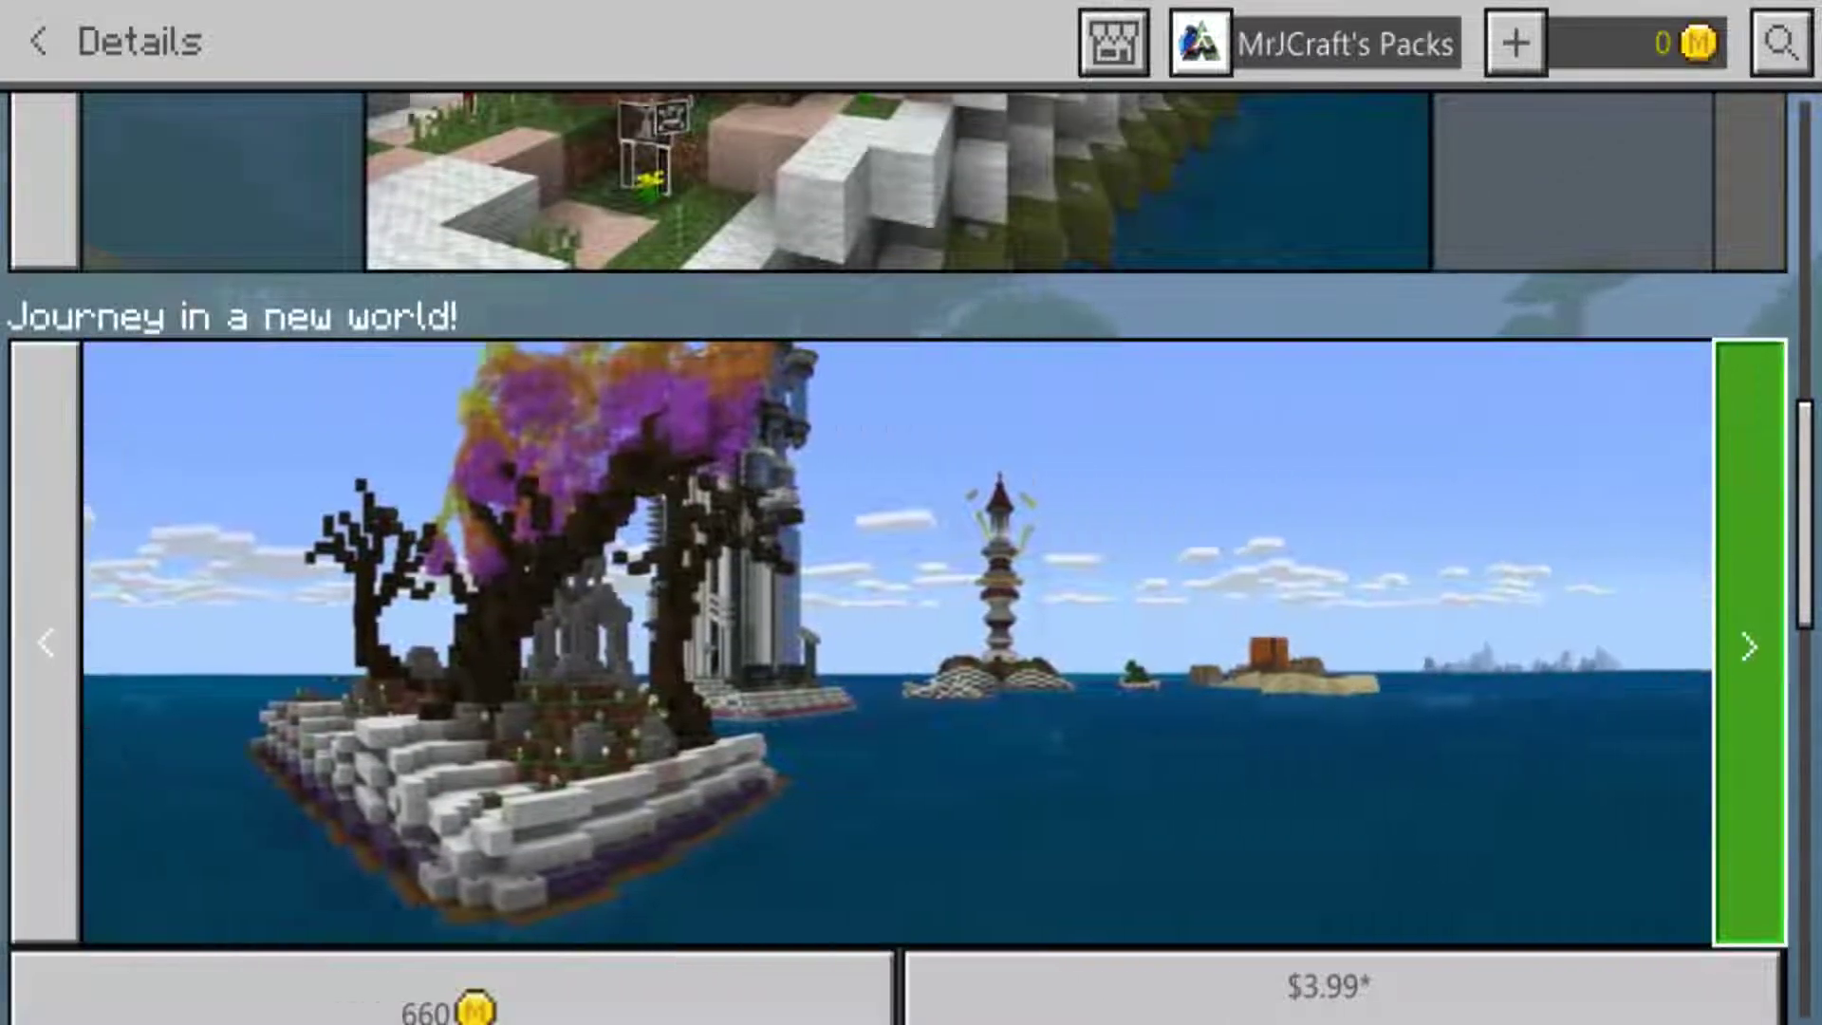
pyautogui.click(46, 645)
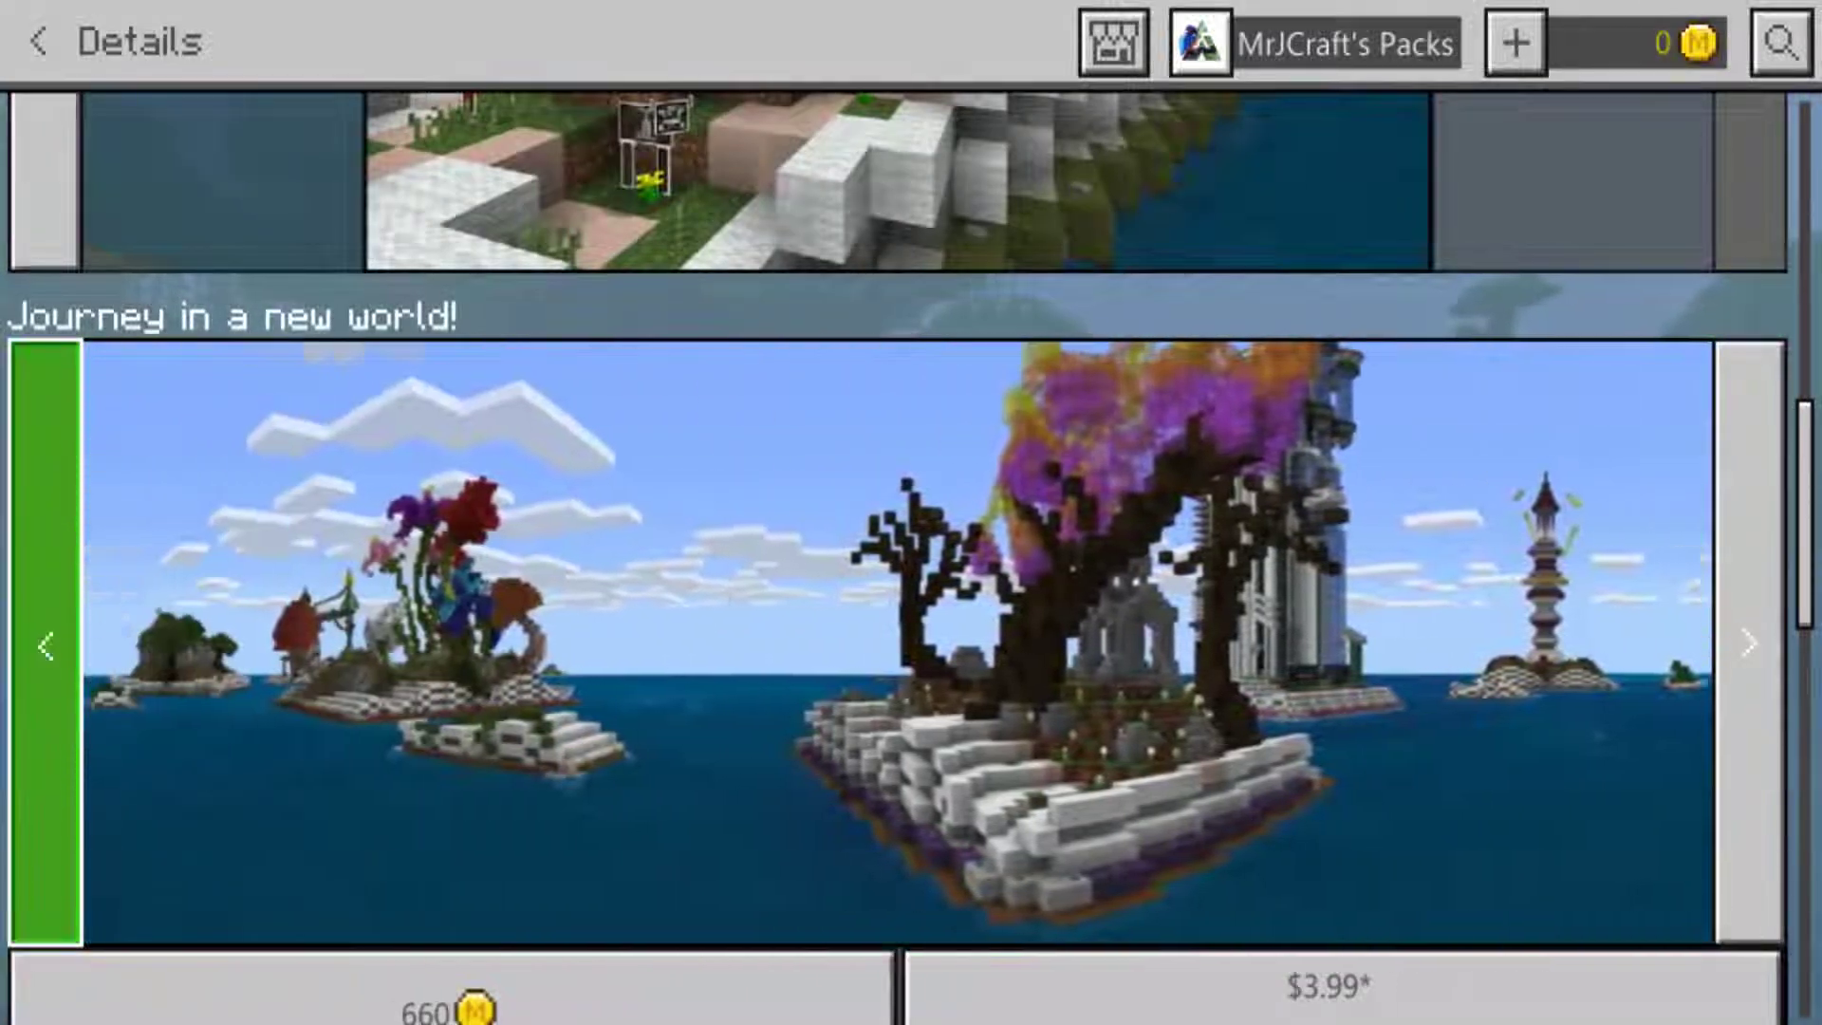
pyautogui.click(1748, 643)
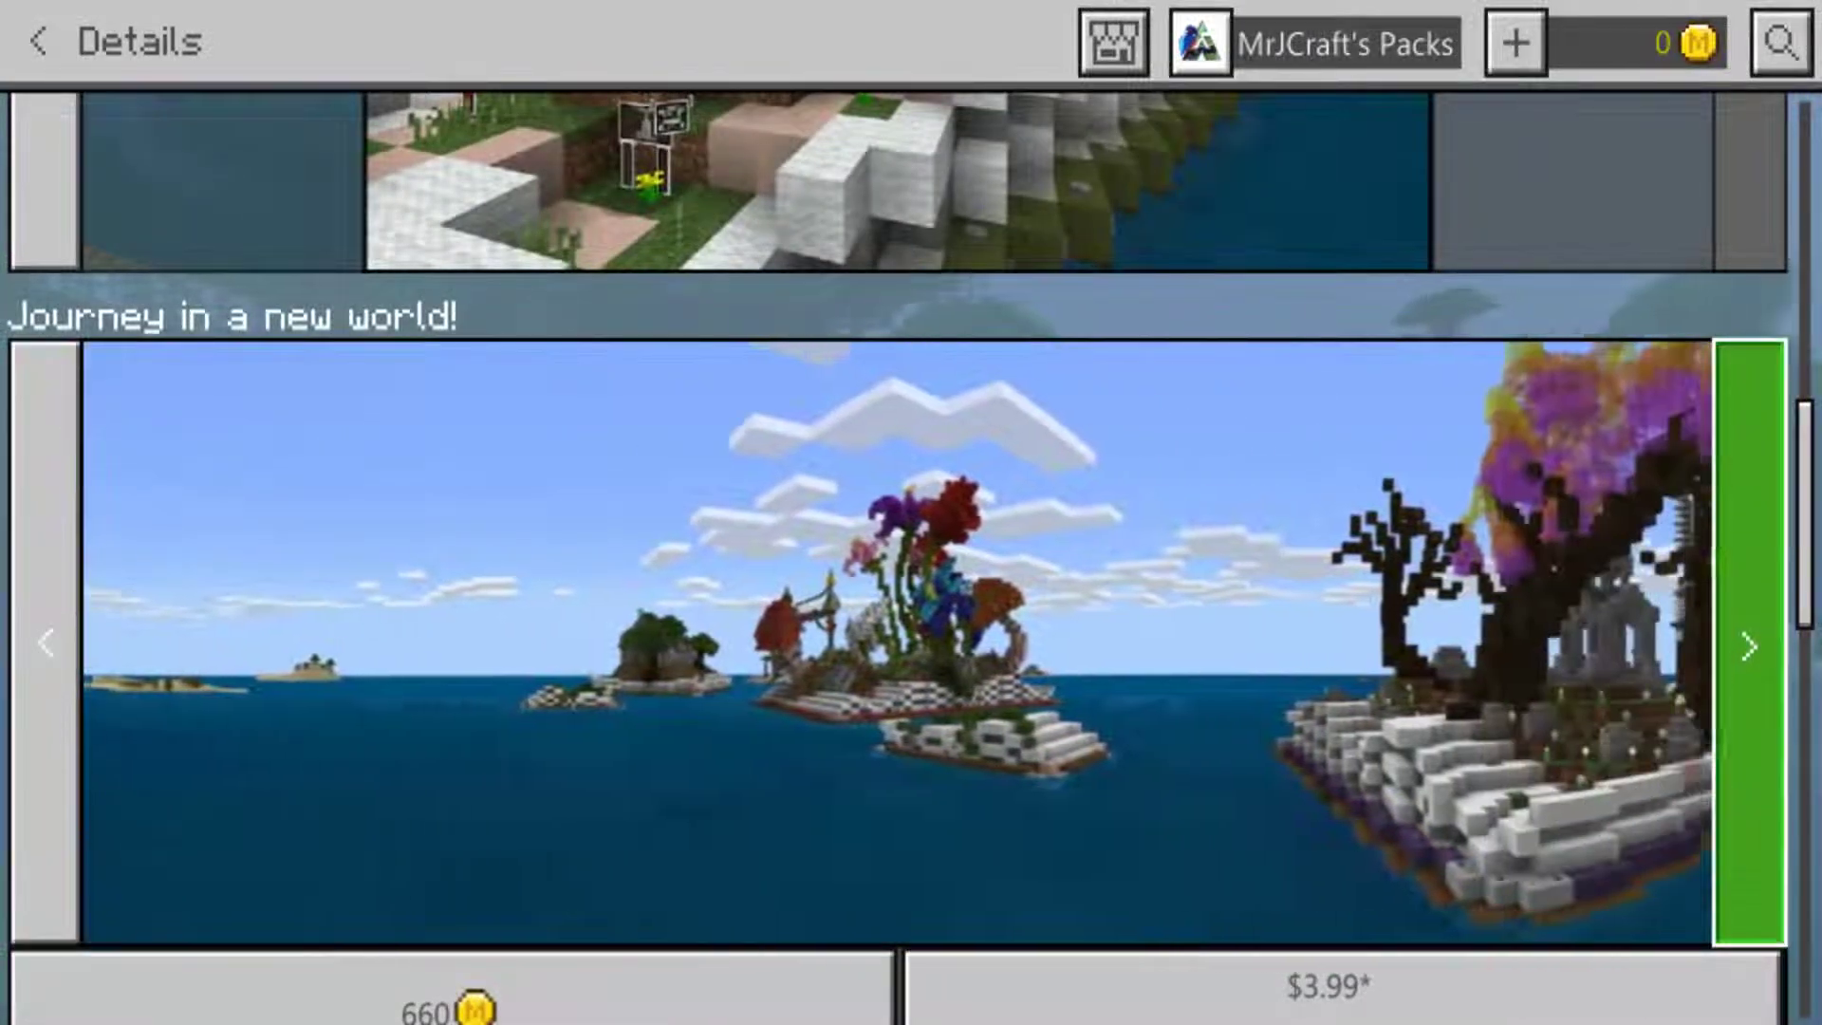
pyautogui.scroll(-8, 911, 558)
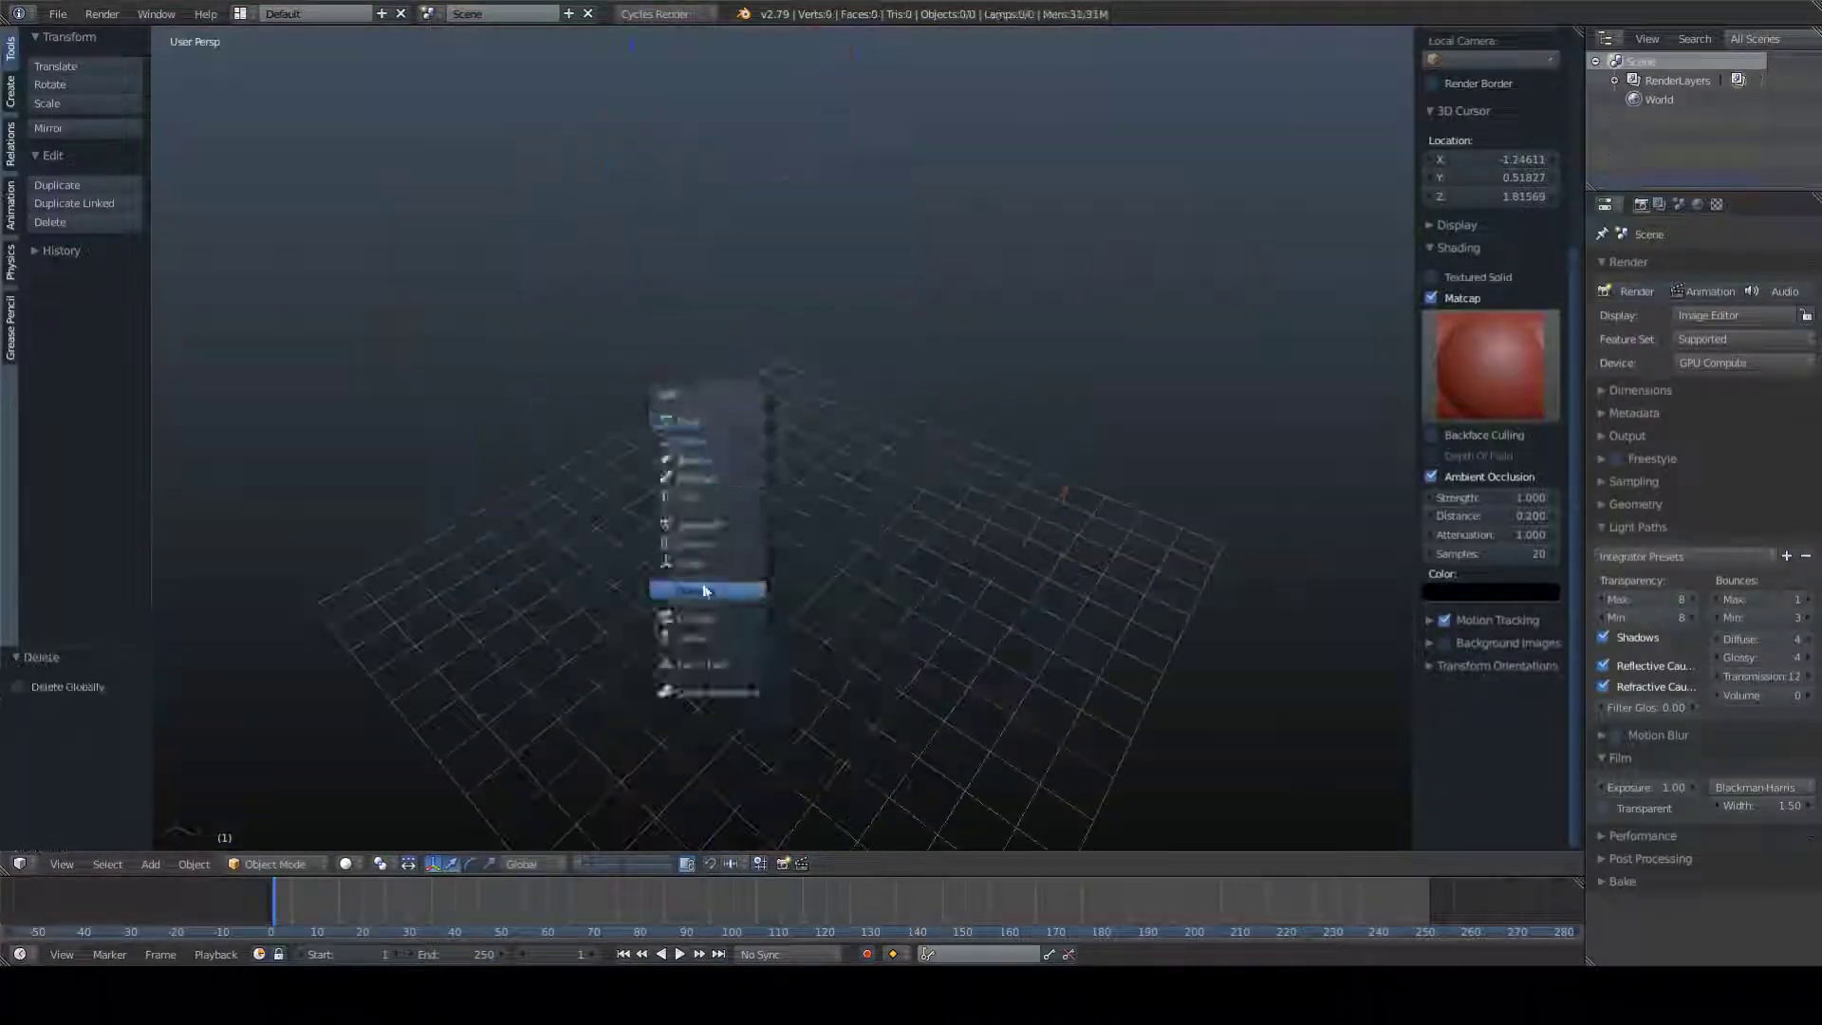
# Step: Switch to Blender and add a shader node to the Ice.001 material
pyautogui.click(699, 589)
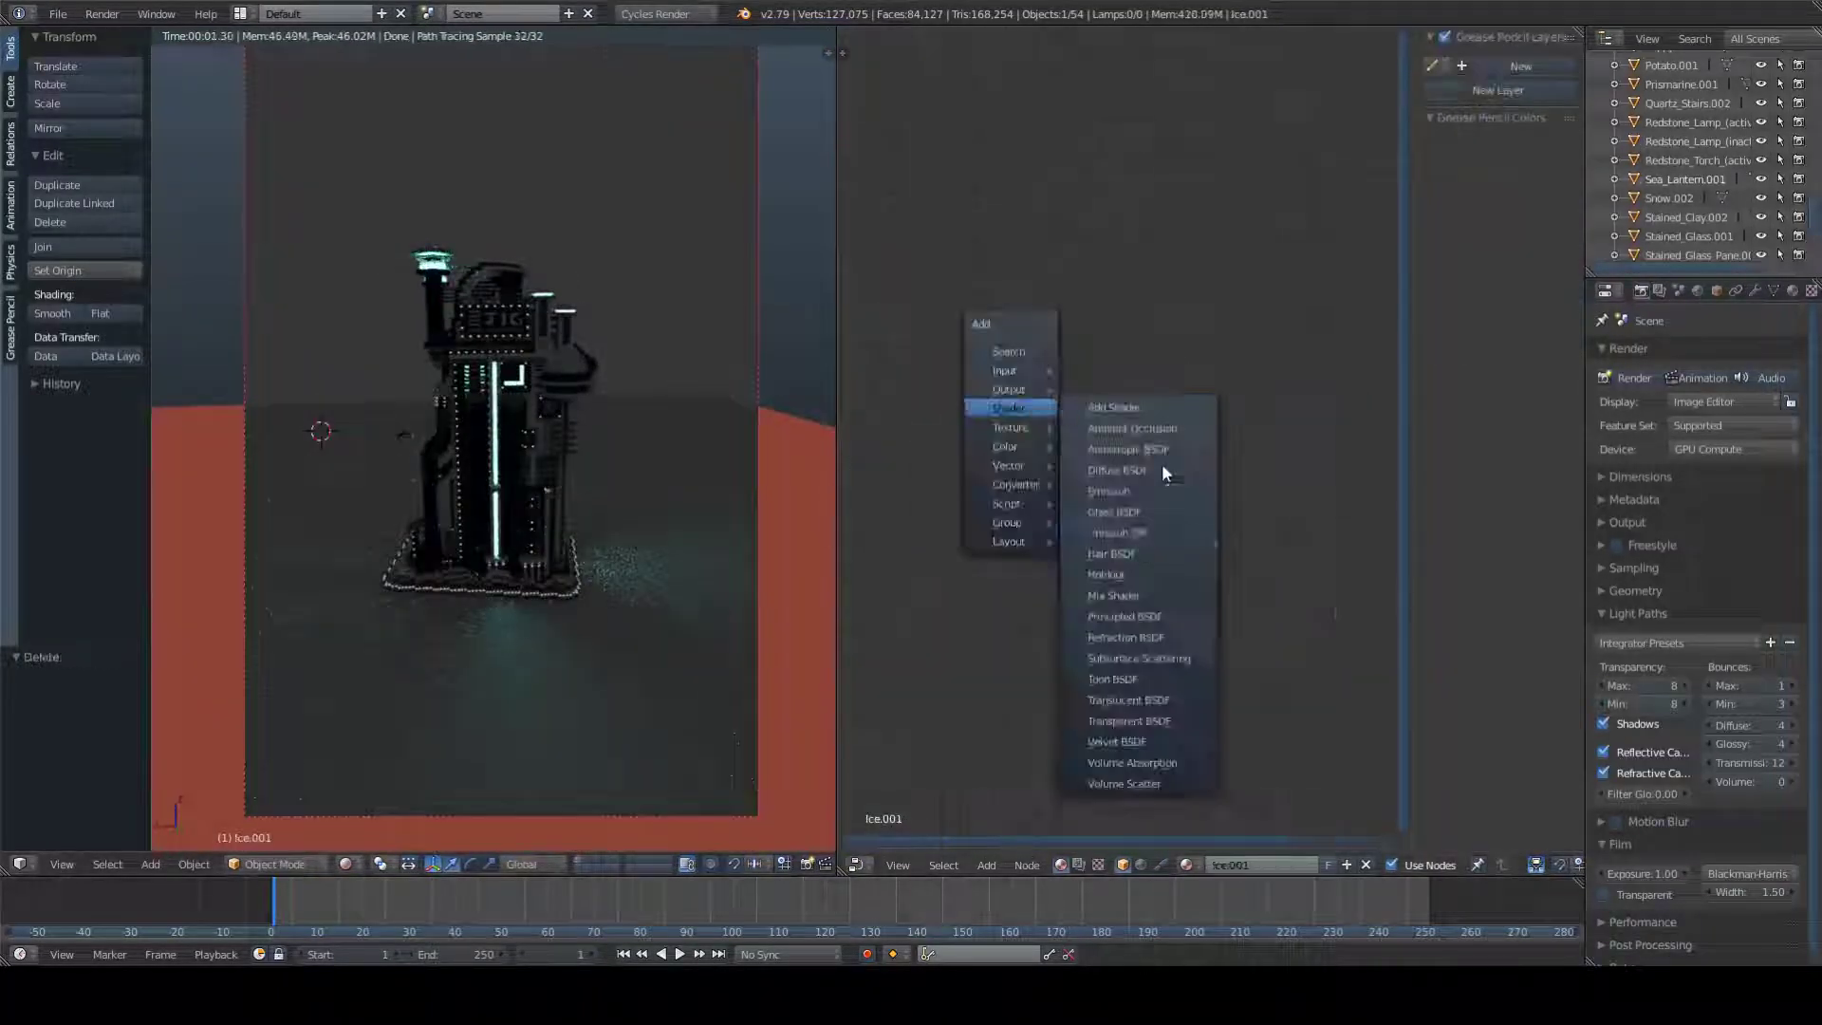
pyautogui.click(1161, 463)
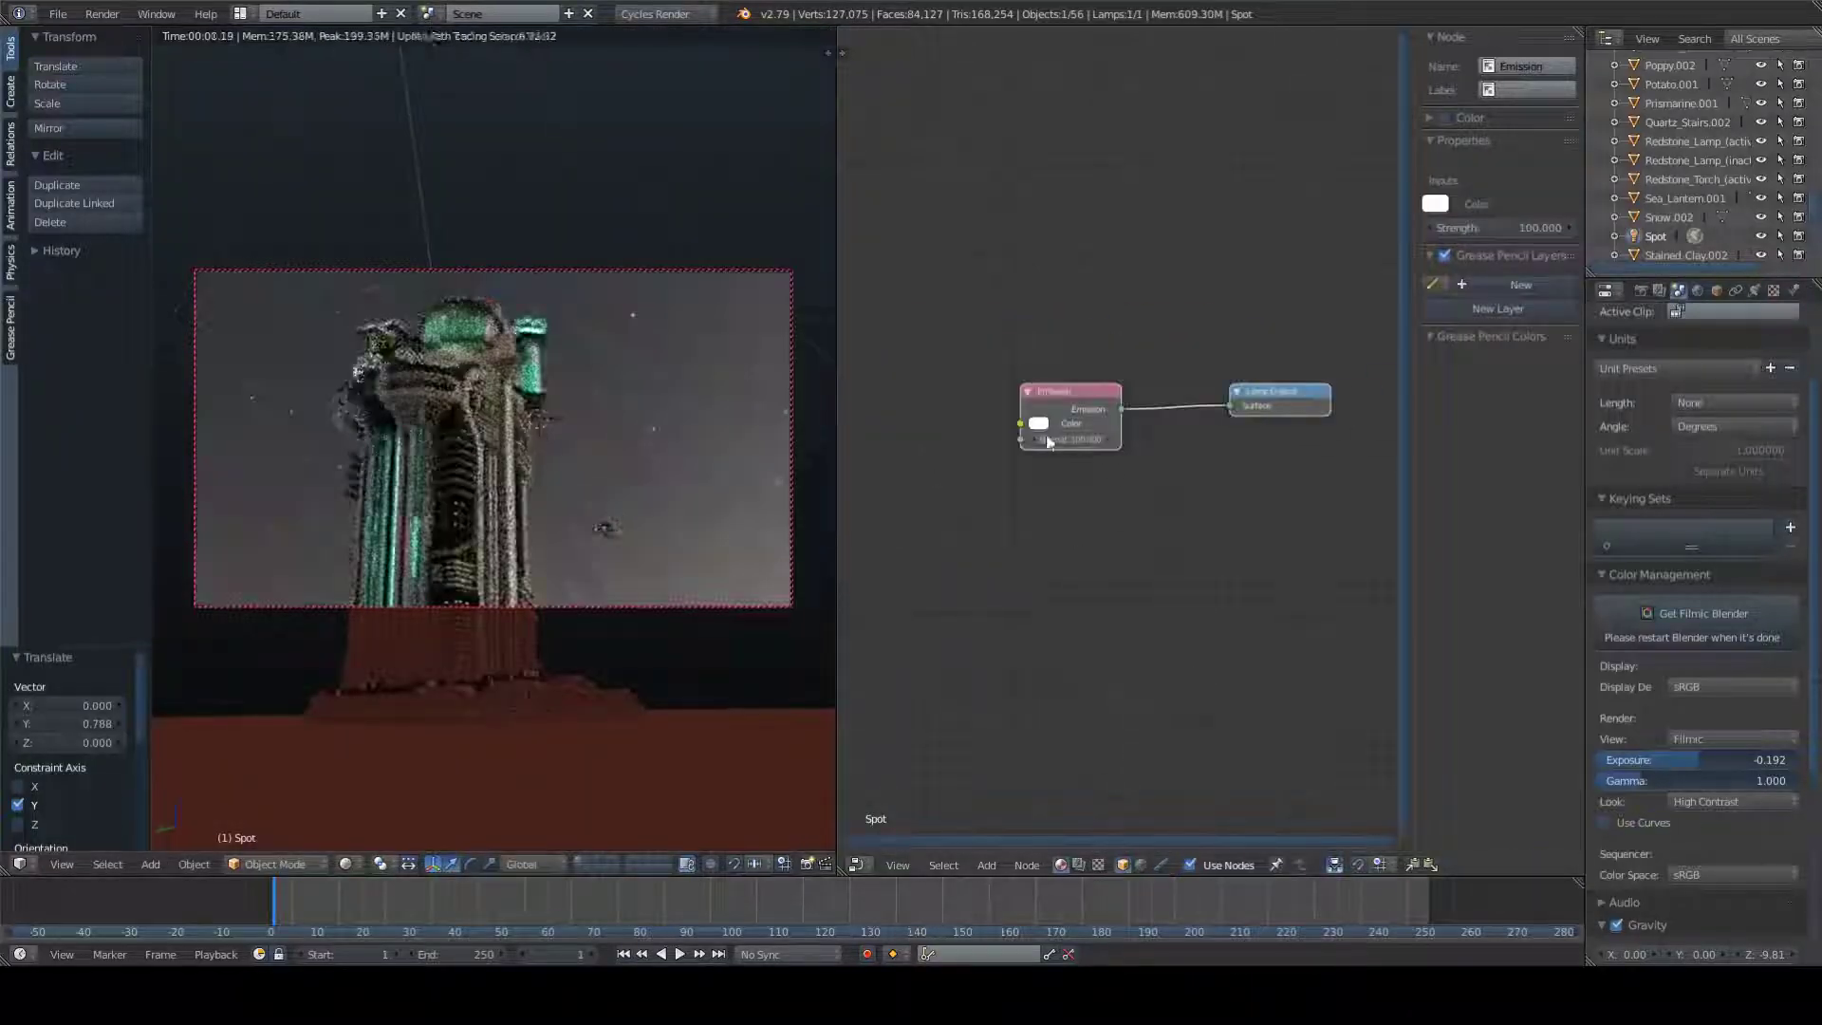
# Step: Raise the spot lamp's Emission strength to about 476 and set its colour to orange
pyautogui.moveTo(1069, 443)
pyautogui.mouseDown()
pyautogui.moveTo(1085, 440)
pyautogui.moveTo(1068, 440)
pyautogui.mouseUp()
pyautogui.click(1039, 424)
pyautogui.moveTo(1063, 285)
pyautogui.mouseDown()
pyautogui.moveTo(1044, 294)
pyautogui.moveTo(1079, 294)
pyautogui.mouseUp()
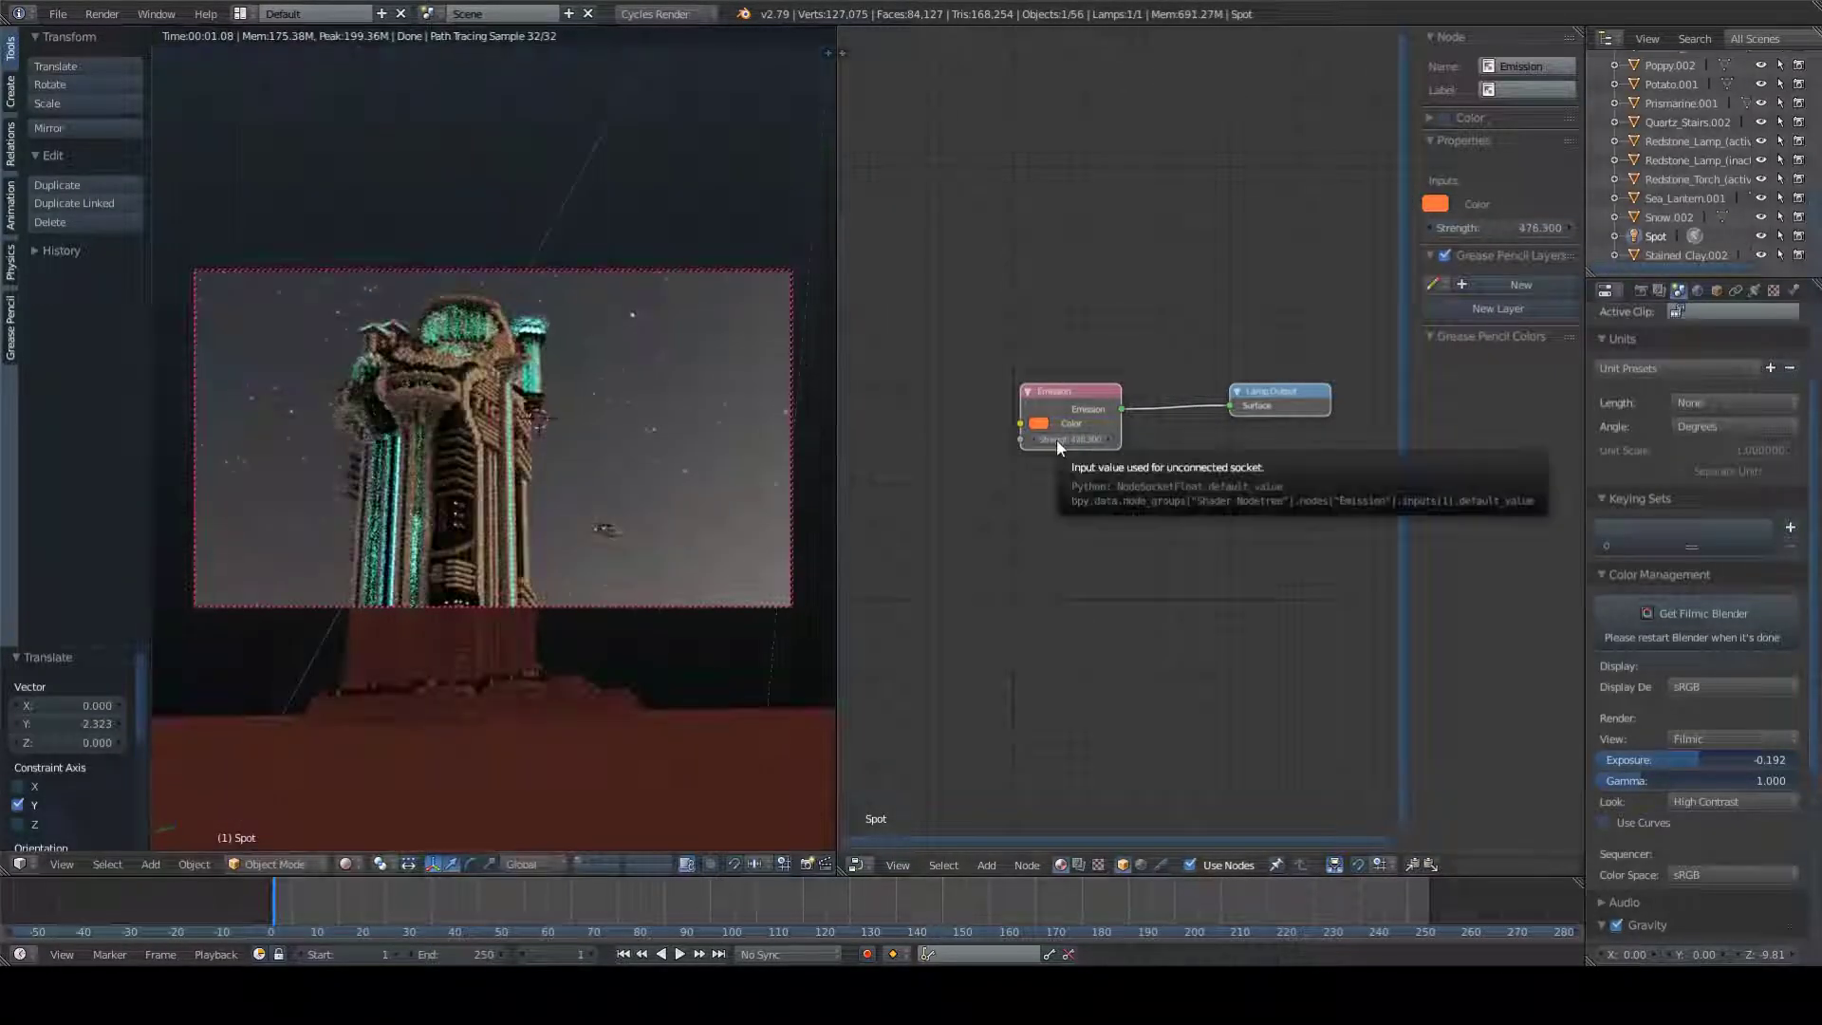
# Step: Lighten the spot lamp's Emission colour to a pale orange and adjust the camera's framing of the tower
pyautogui.click(1039, 423)
pyautogui.hotkey('shift', 'f')
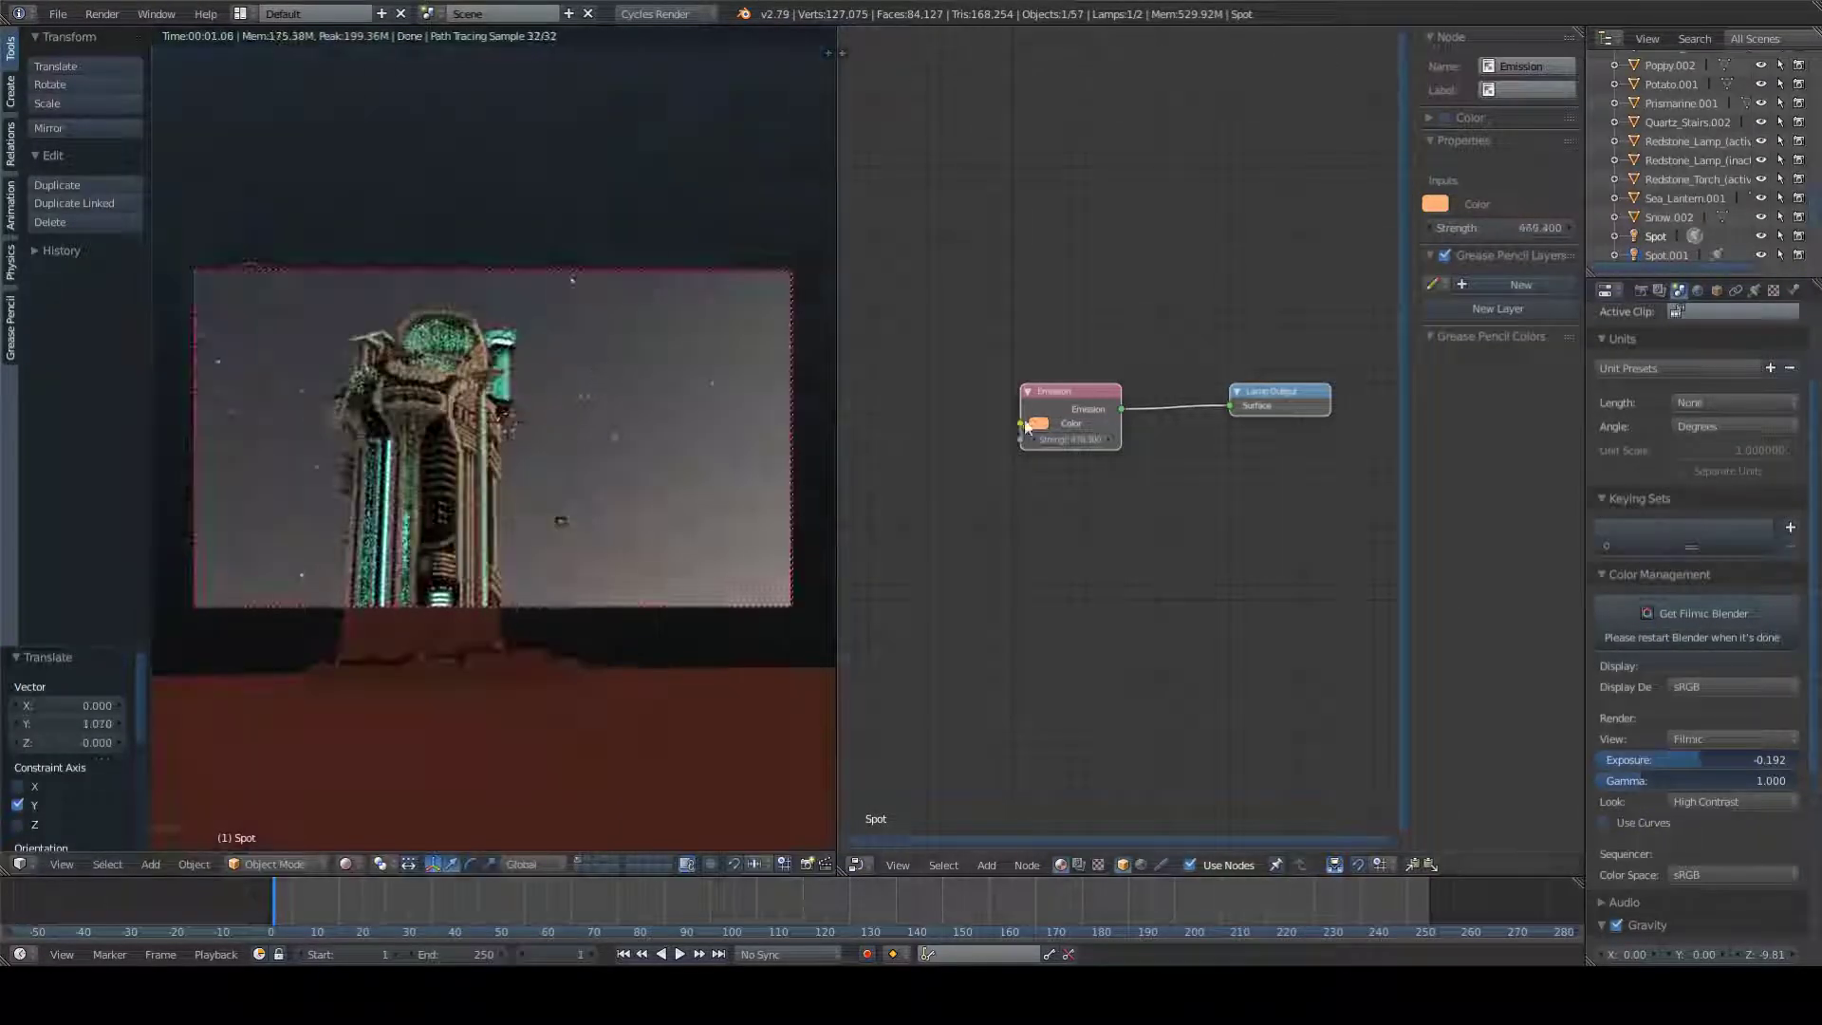
pyautogui.click(1039, 423)
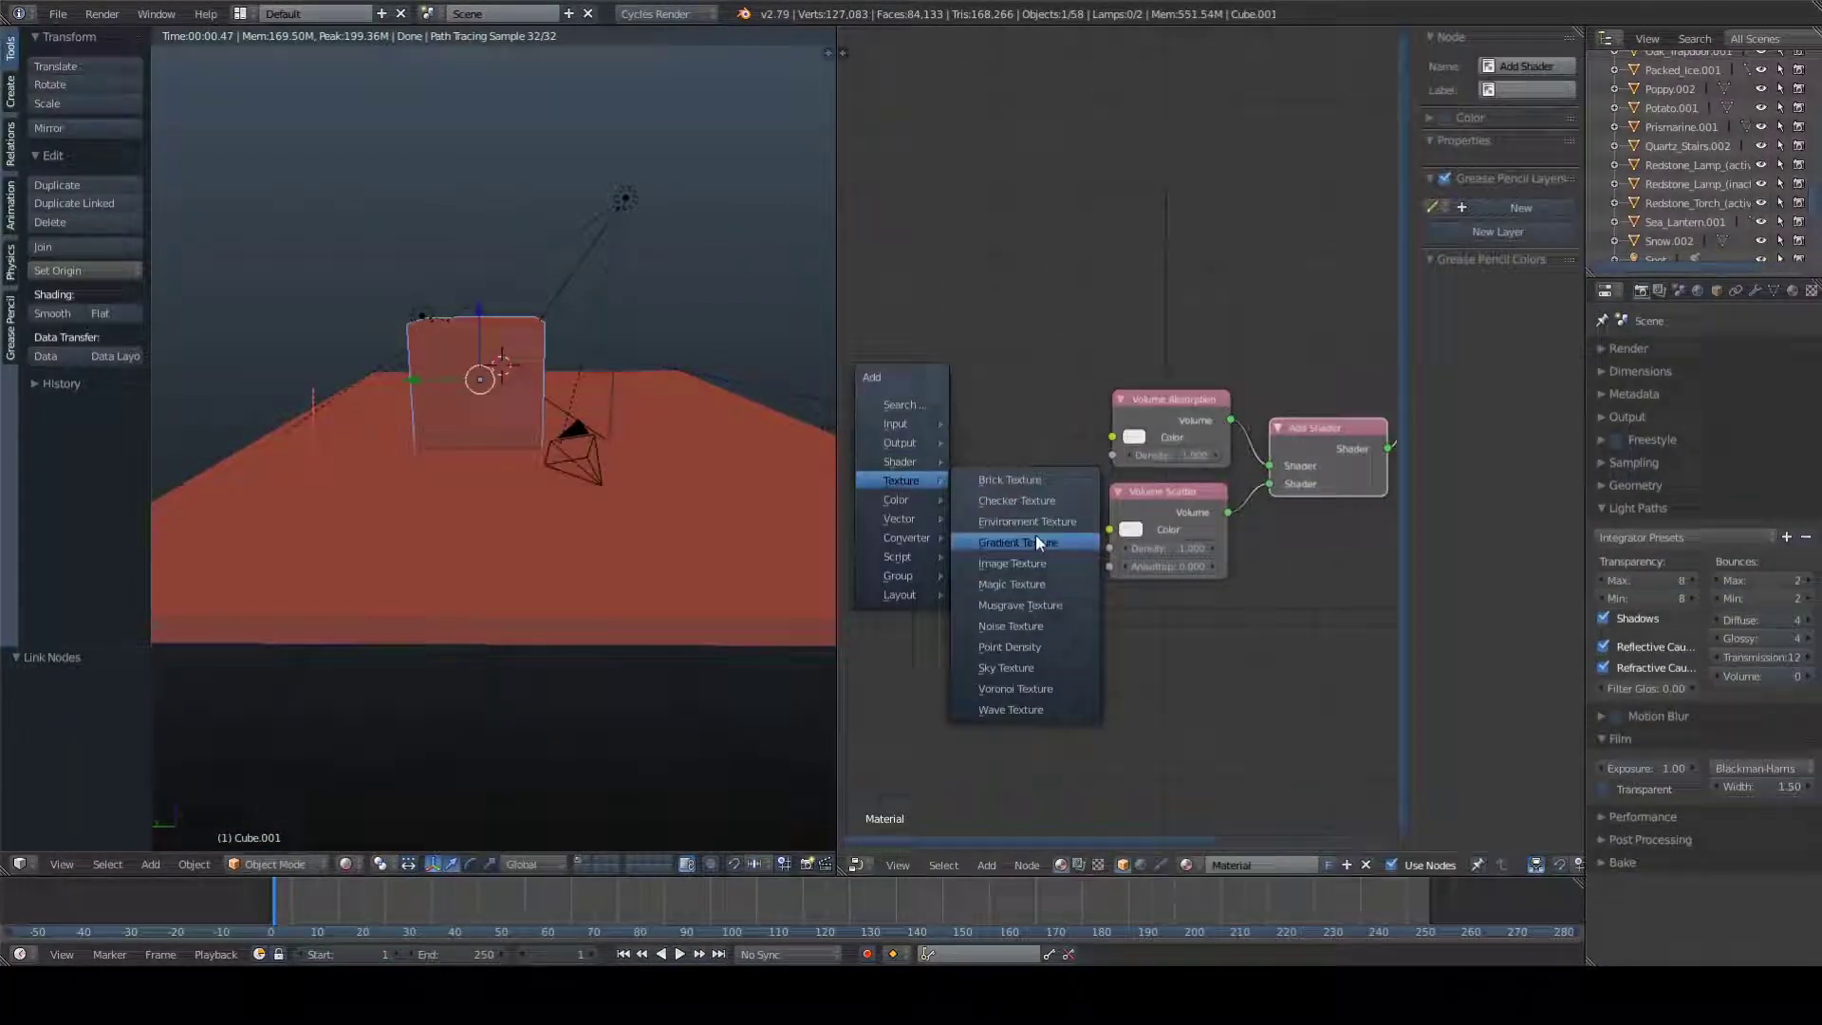
# Step: Add a Musgrave Texture to the cube's material and connect its Fac output to the Volume Absorption and Volume Scatter densities
pyautogui.click(1034, 533)
pyautogui.moveTo(1023, 447); pyautogui.dragTo(1107, 543)
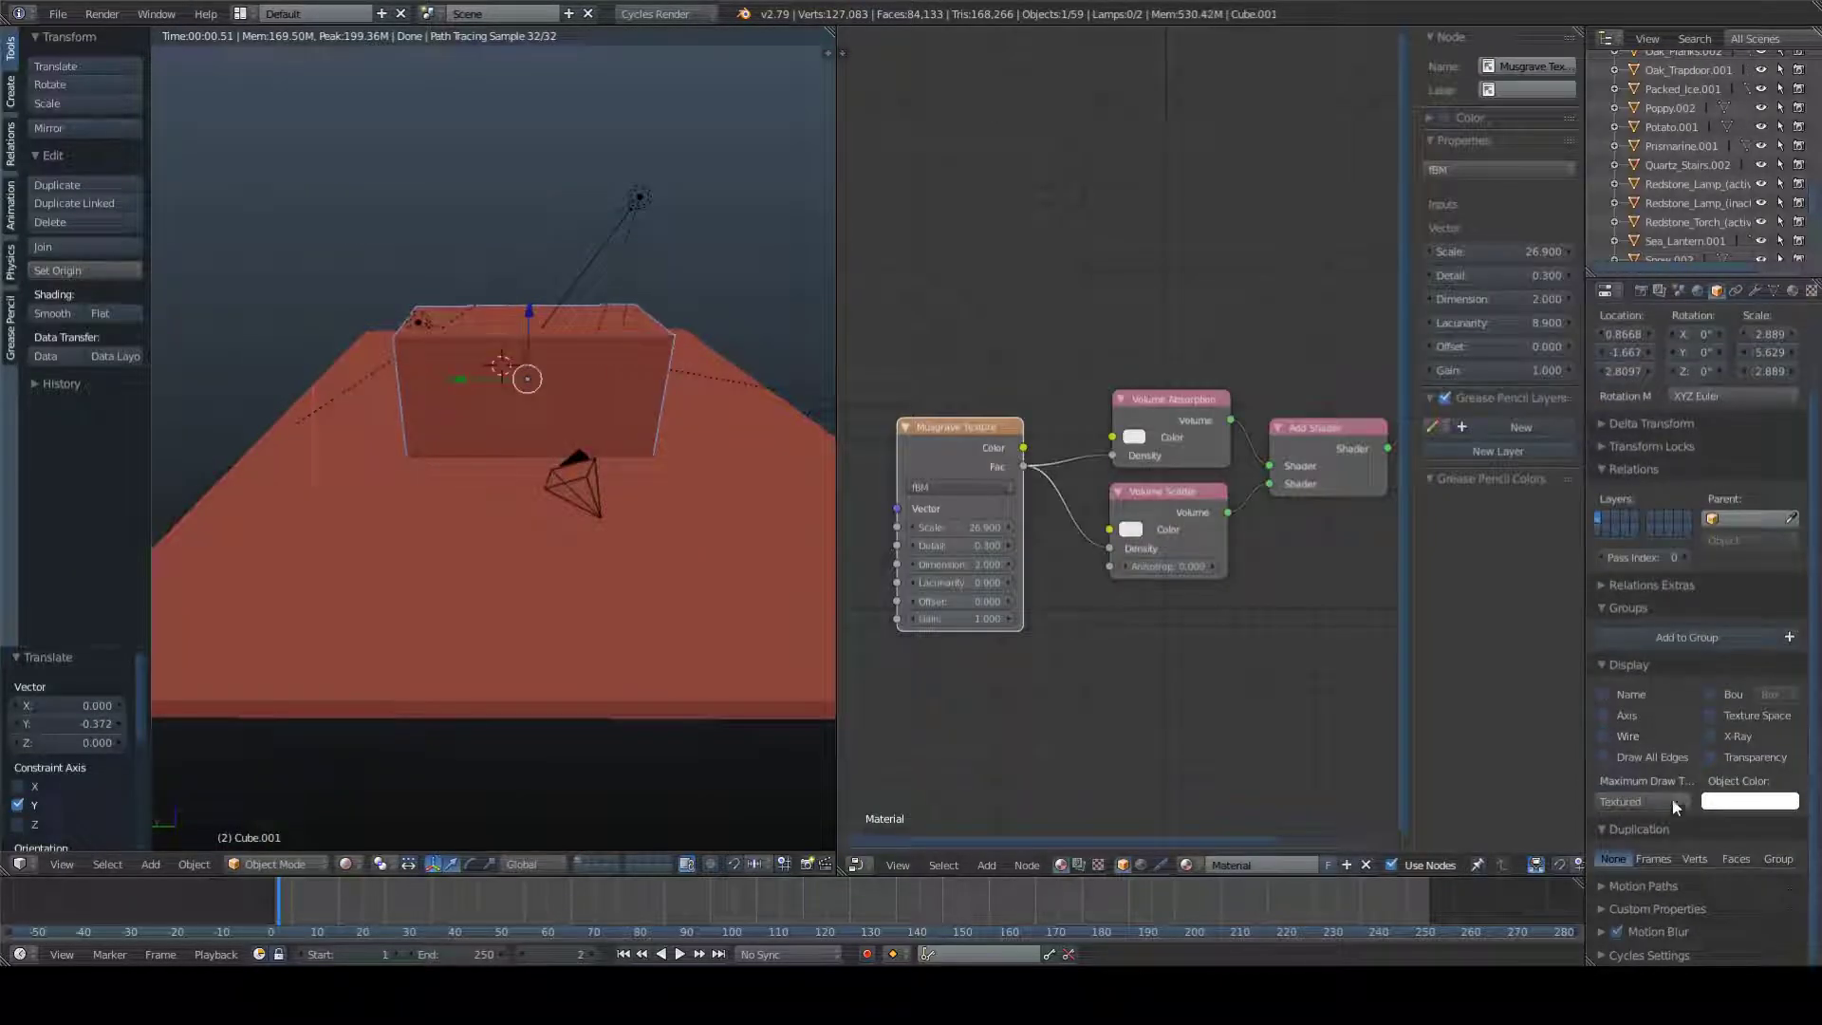
# Step: Return to the camera view and set the camera's depth-of-field aperture size to 0.04
pyautogui.scroll(-5, 1671, 799)
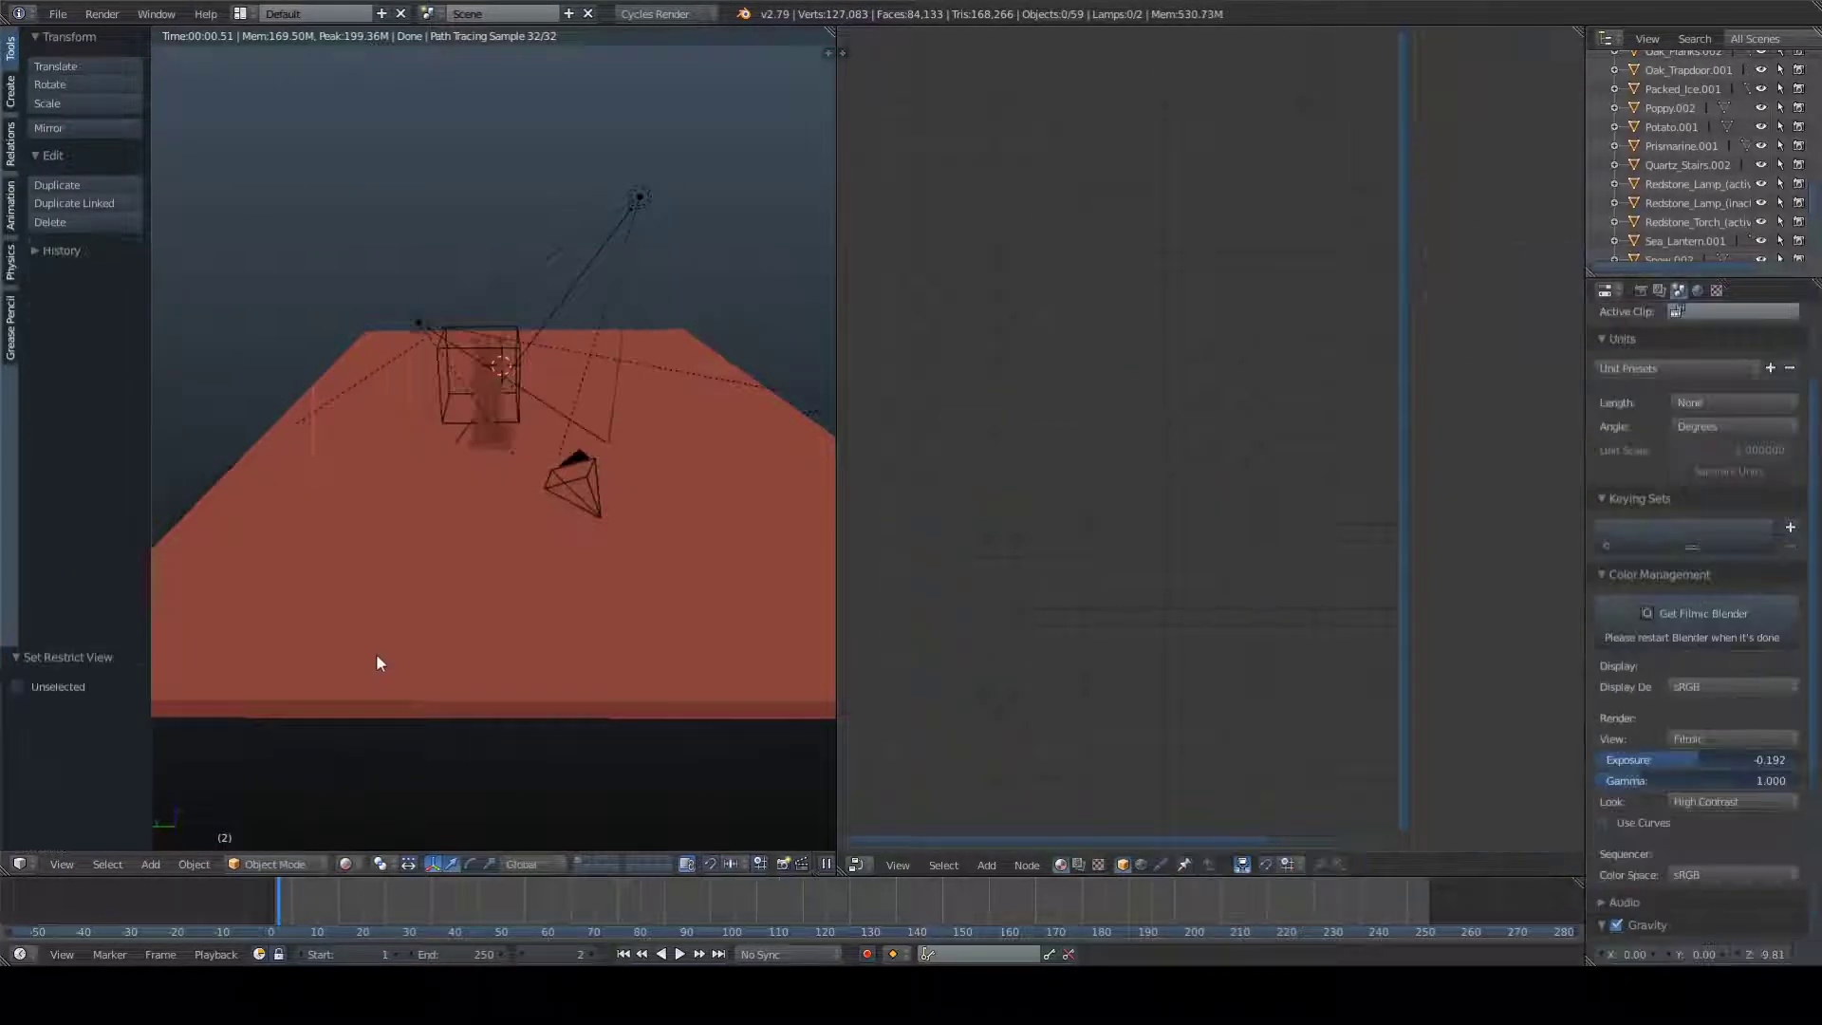
pyautogui.moveTo(378, 658); pyautogui.dragTo(573, 569, button='middle')
pyautogui.press('KP_0')
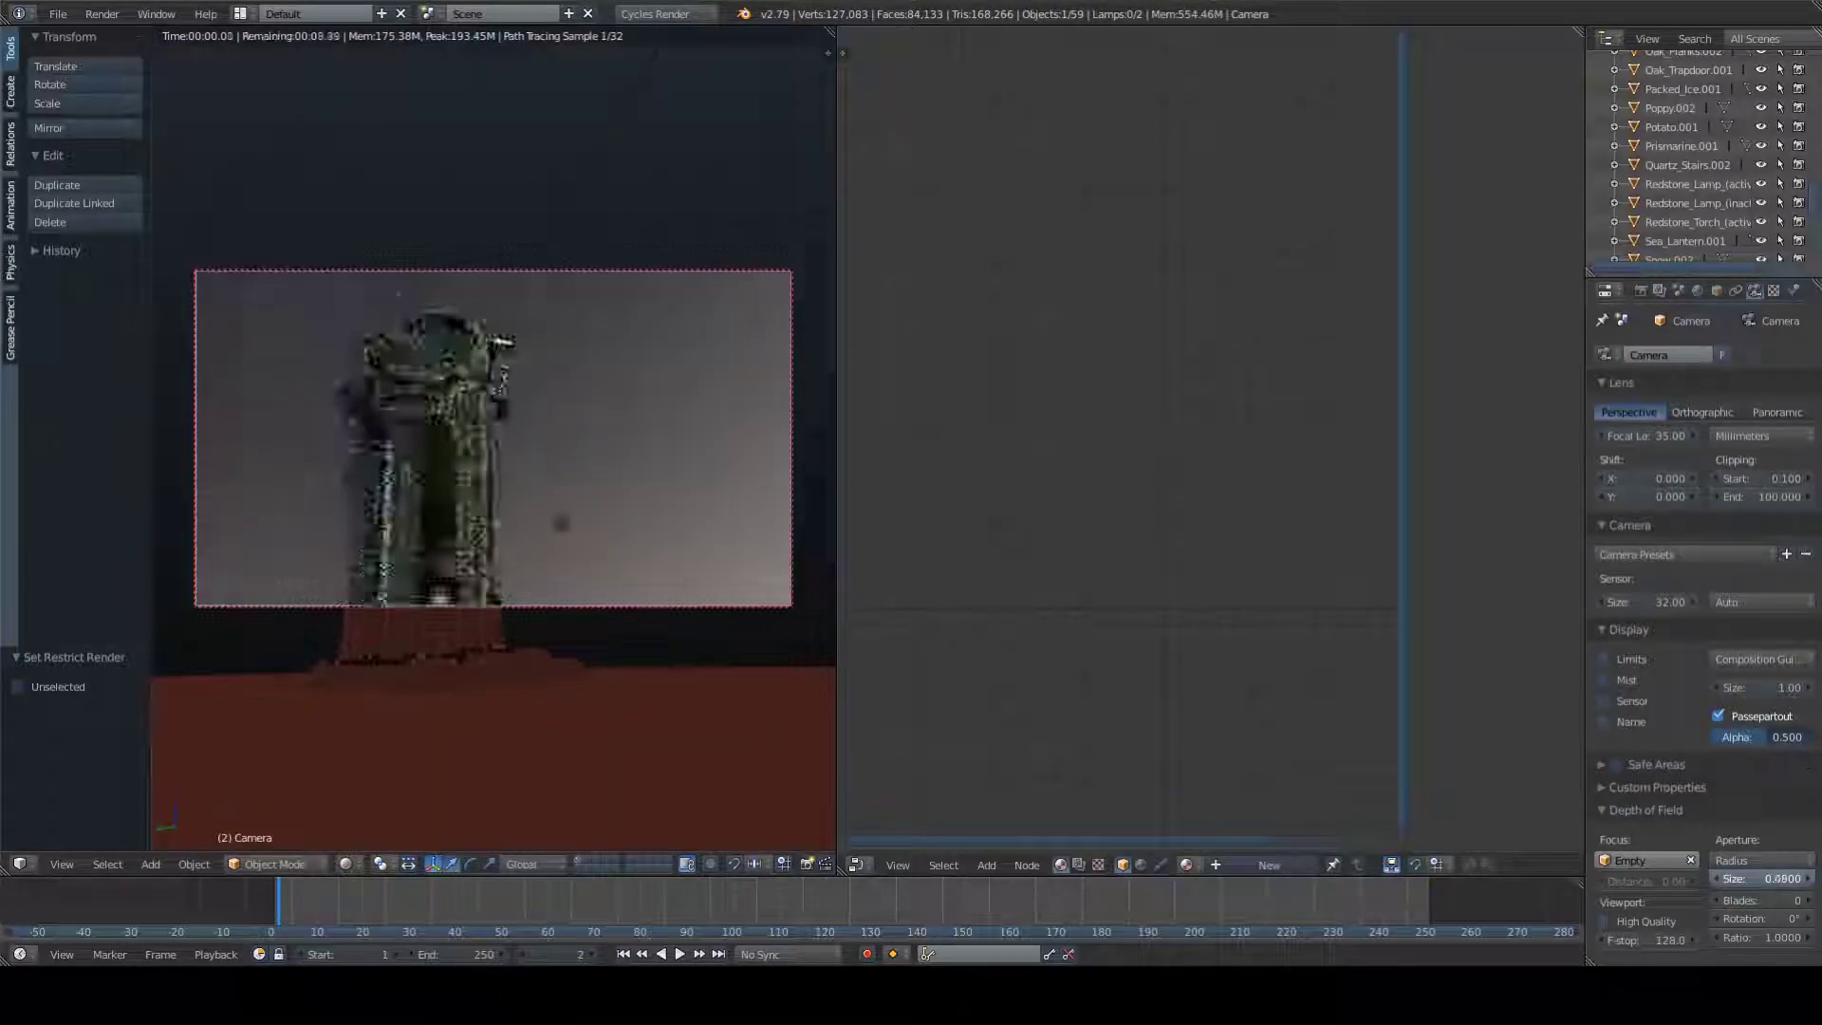
pyautogui.click(1798, 879)
pyautogui.write('0.04')
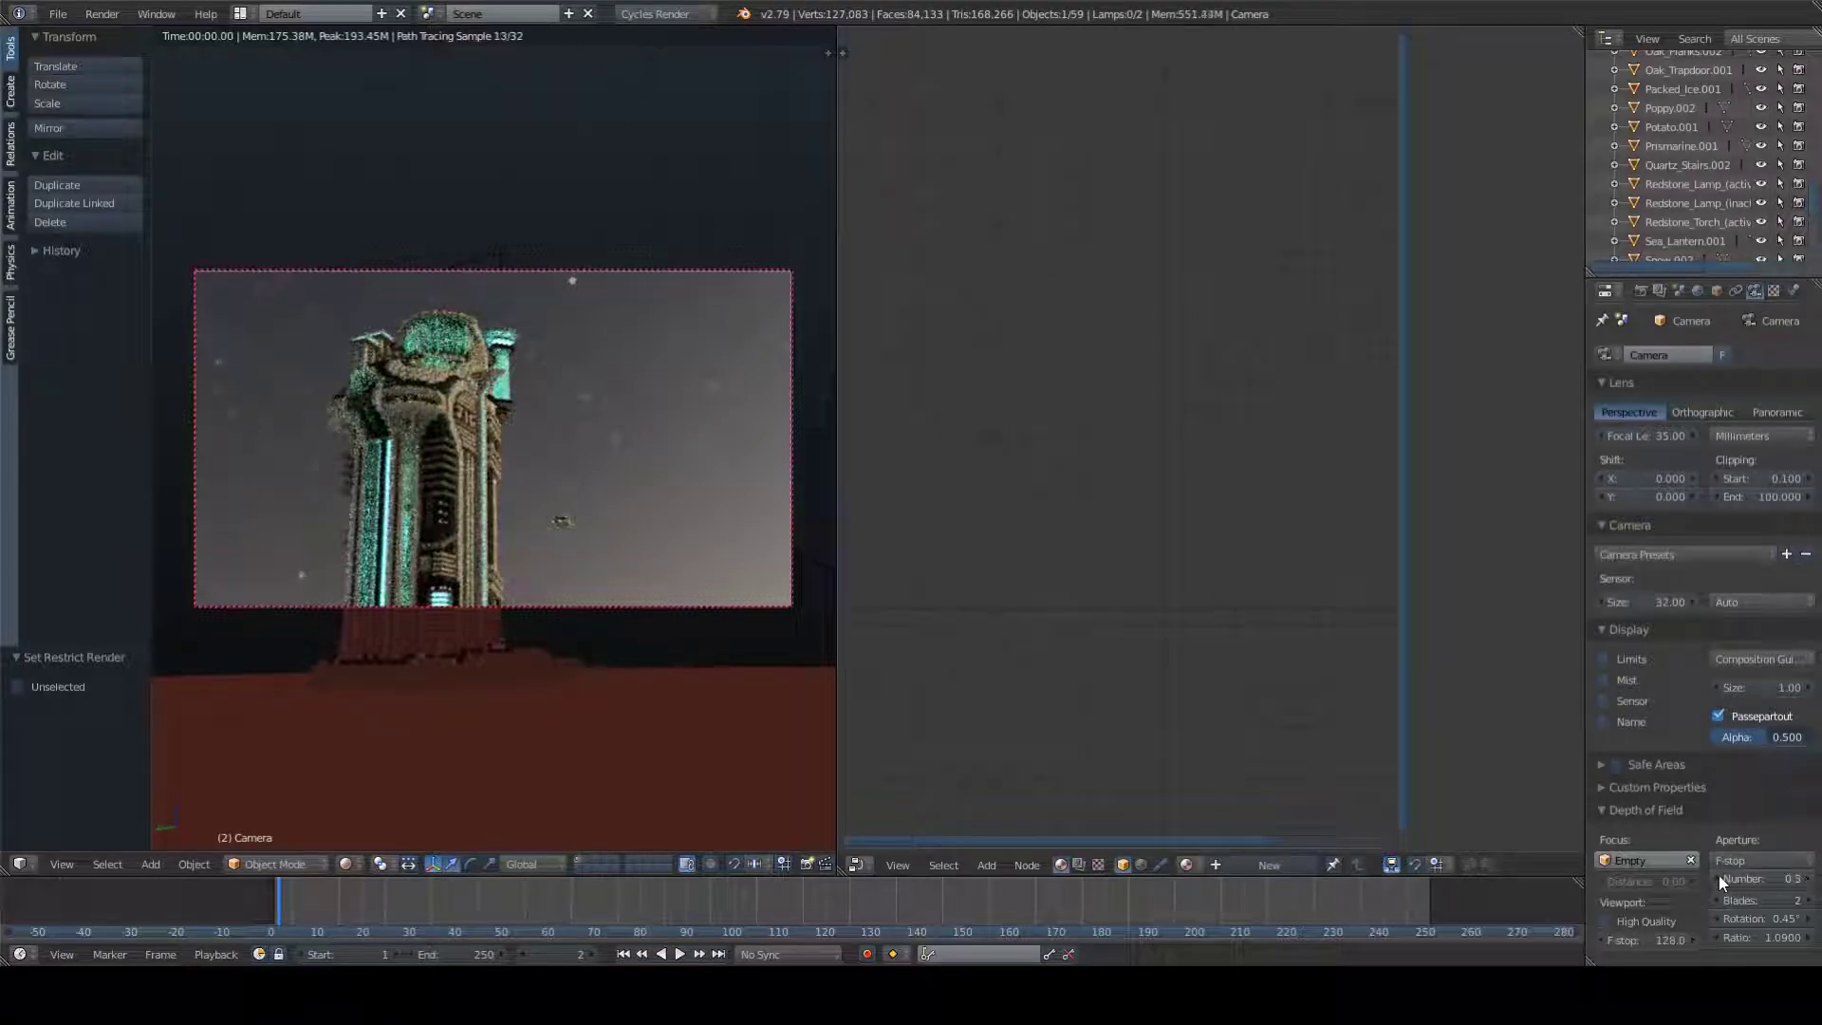
# Step: Render the tower image with denoising enabled on the render layer and inspect it
pyautogui.click(1659, 291)
pyautogui.press('F12')
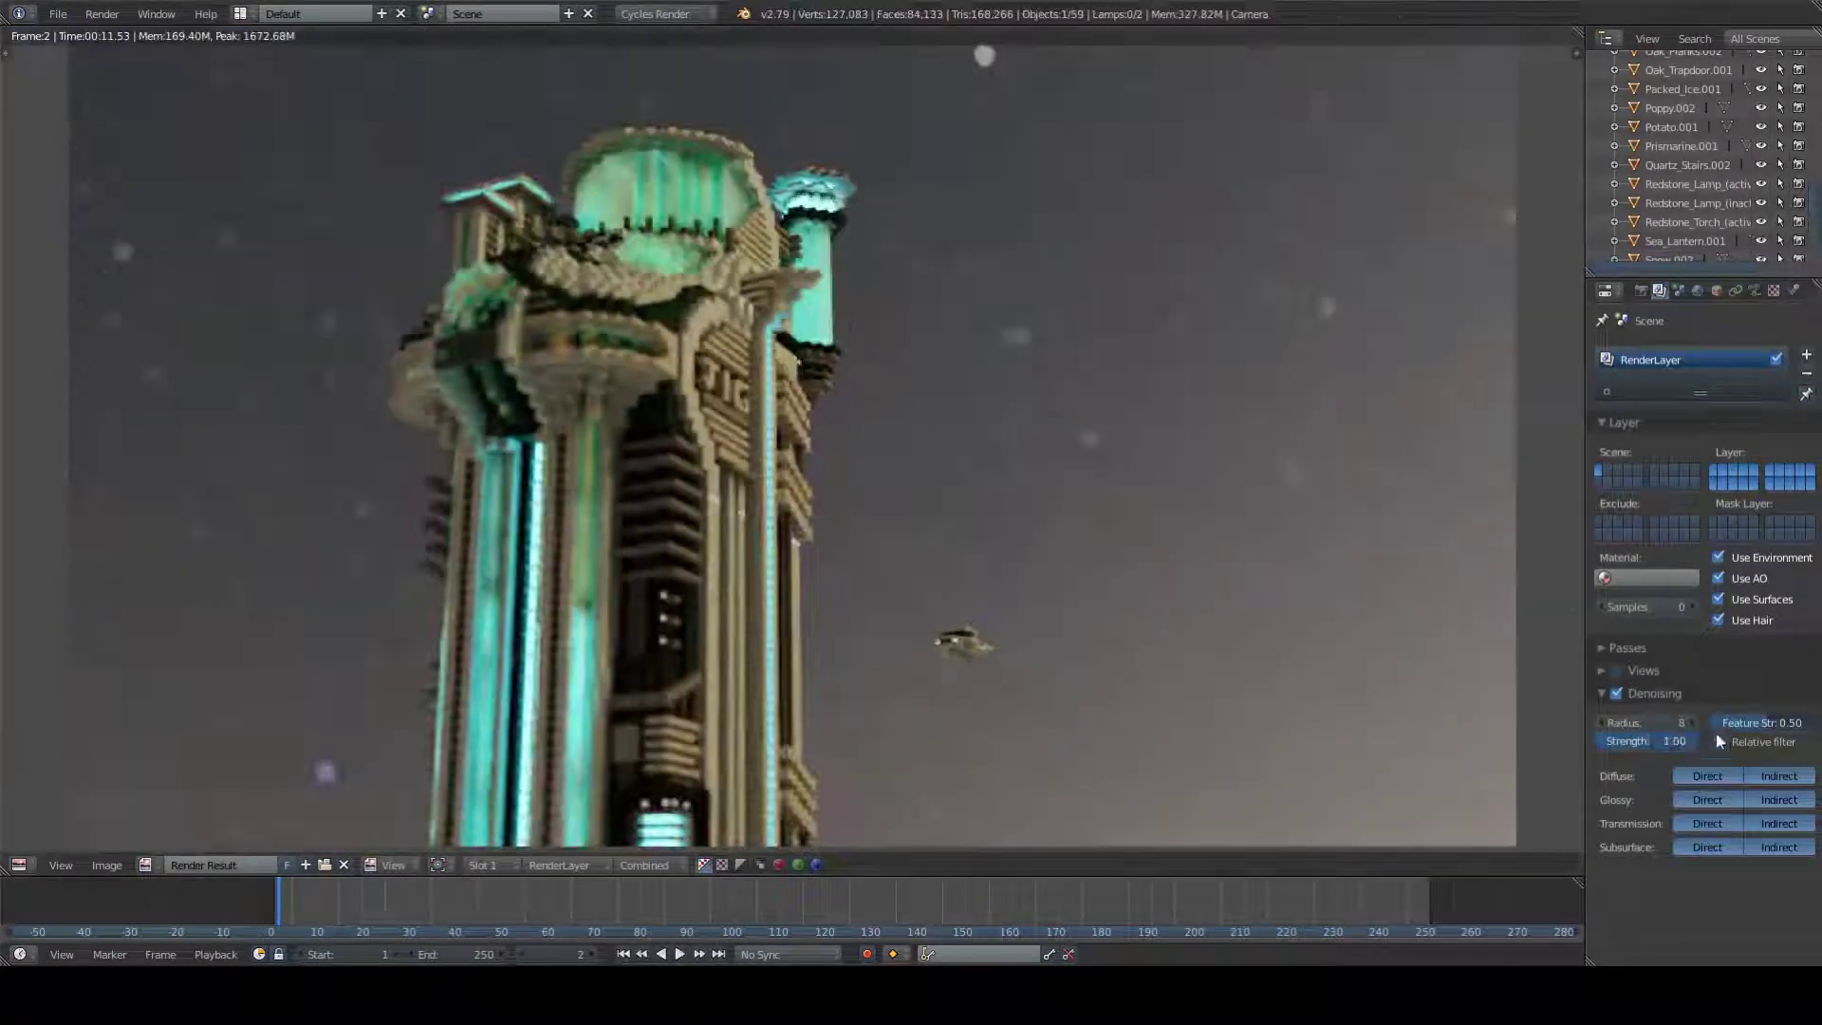
pyautogui.scroll(-2, 854, 342)
pyautogui.scroll(1, 814, 420)
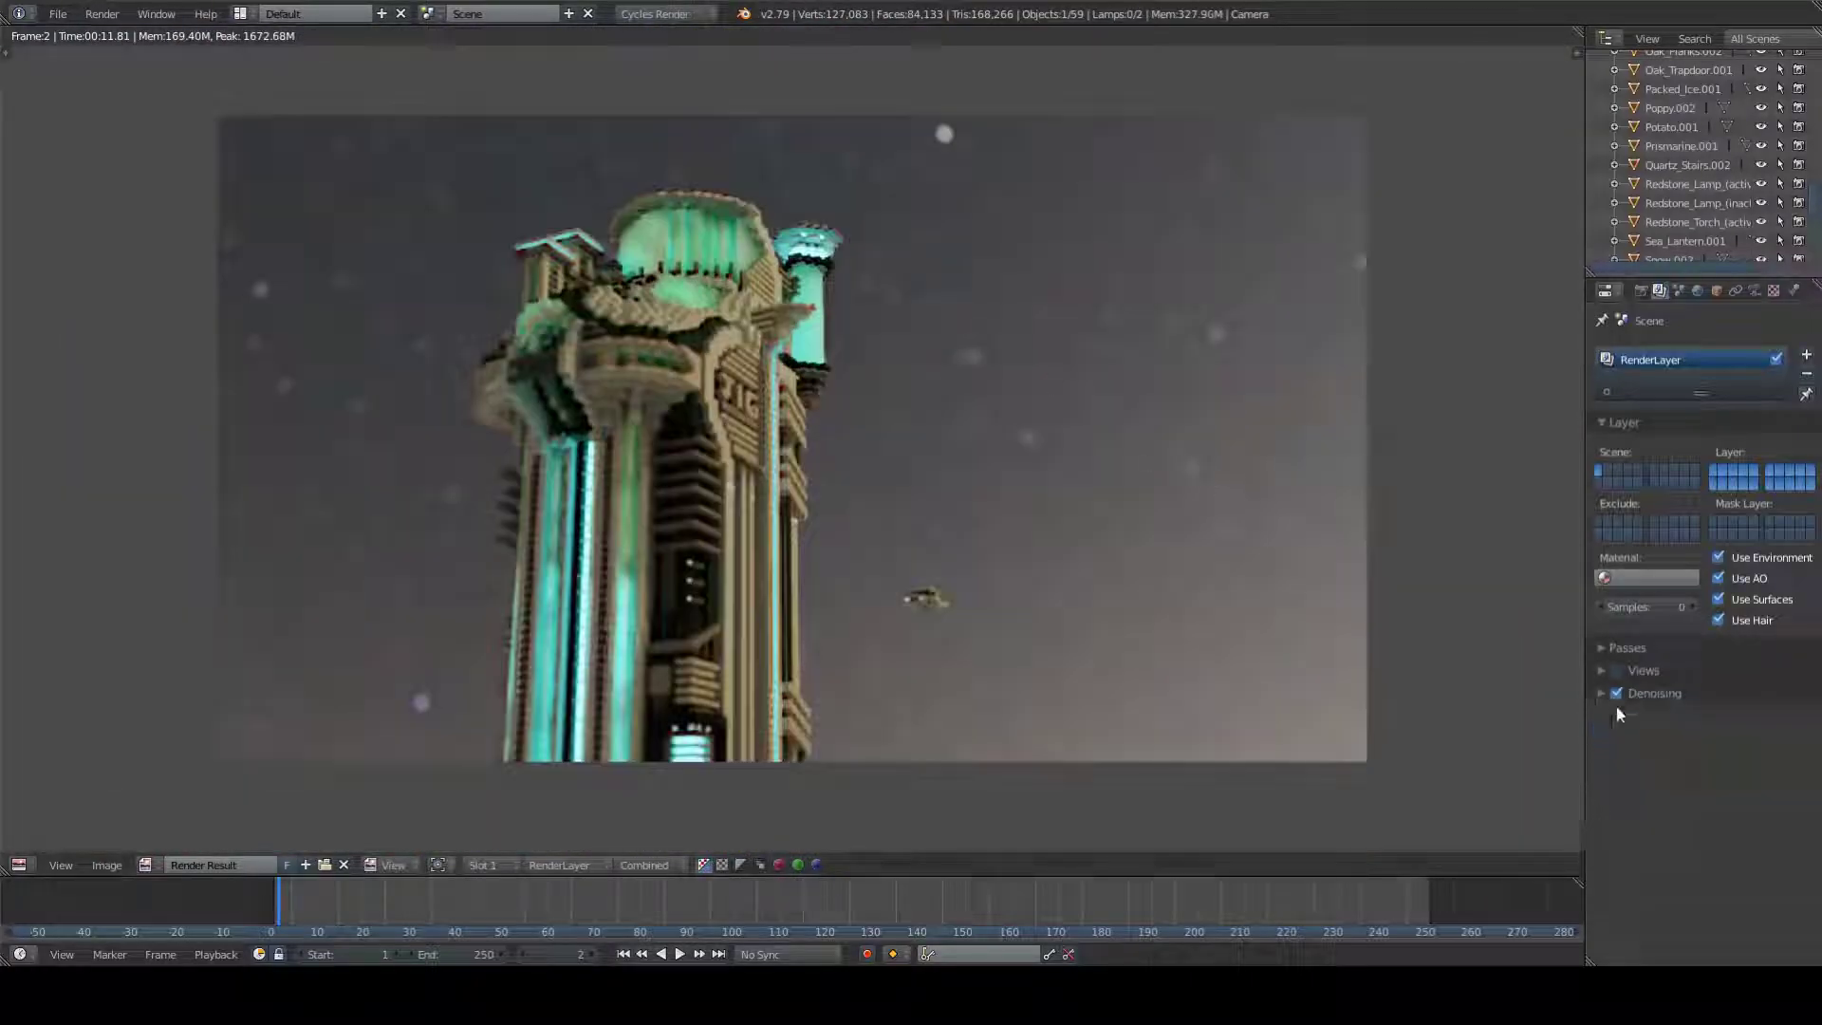
# Step: Re-render the tower with the denoising radius set to 4 and the strength set to 0.50
pyautogui.click(1622, 693)
pyautogui.press('F12')
pyautogui.scroll(1, 754, 595)
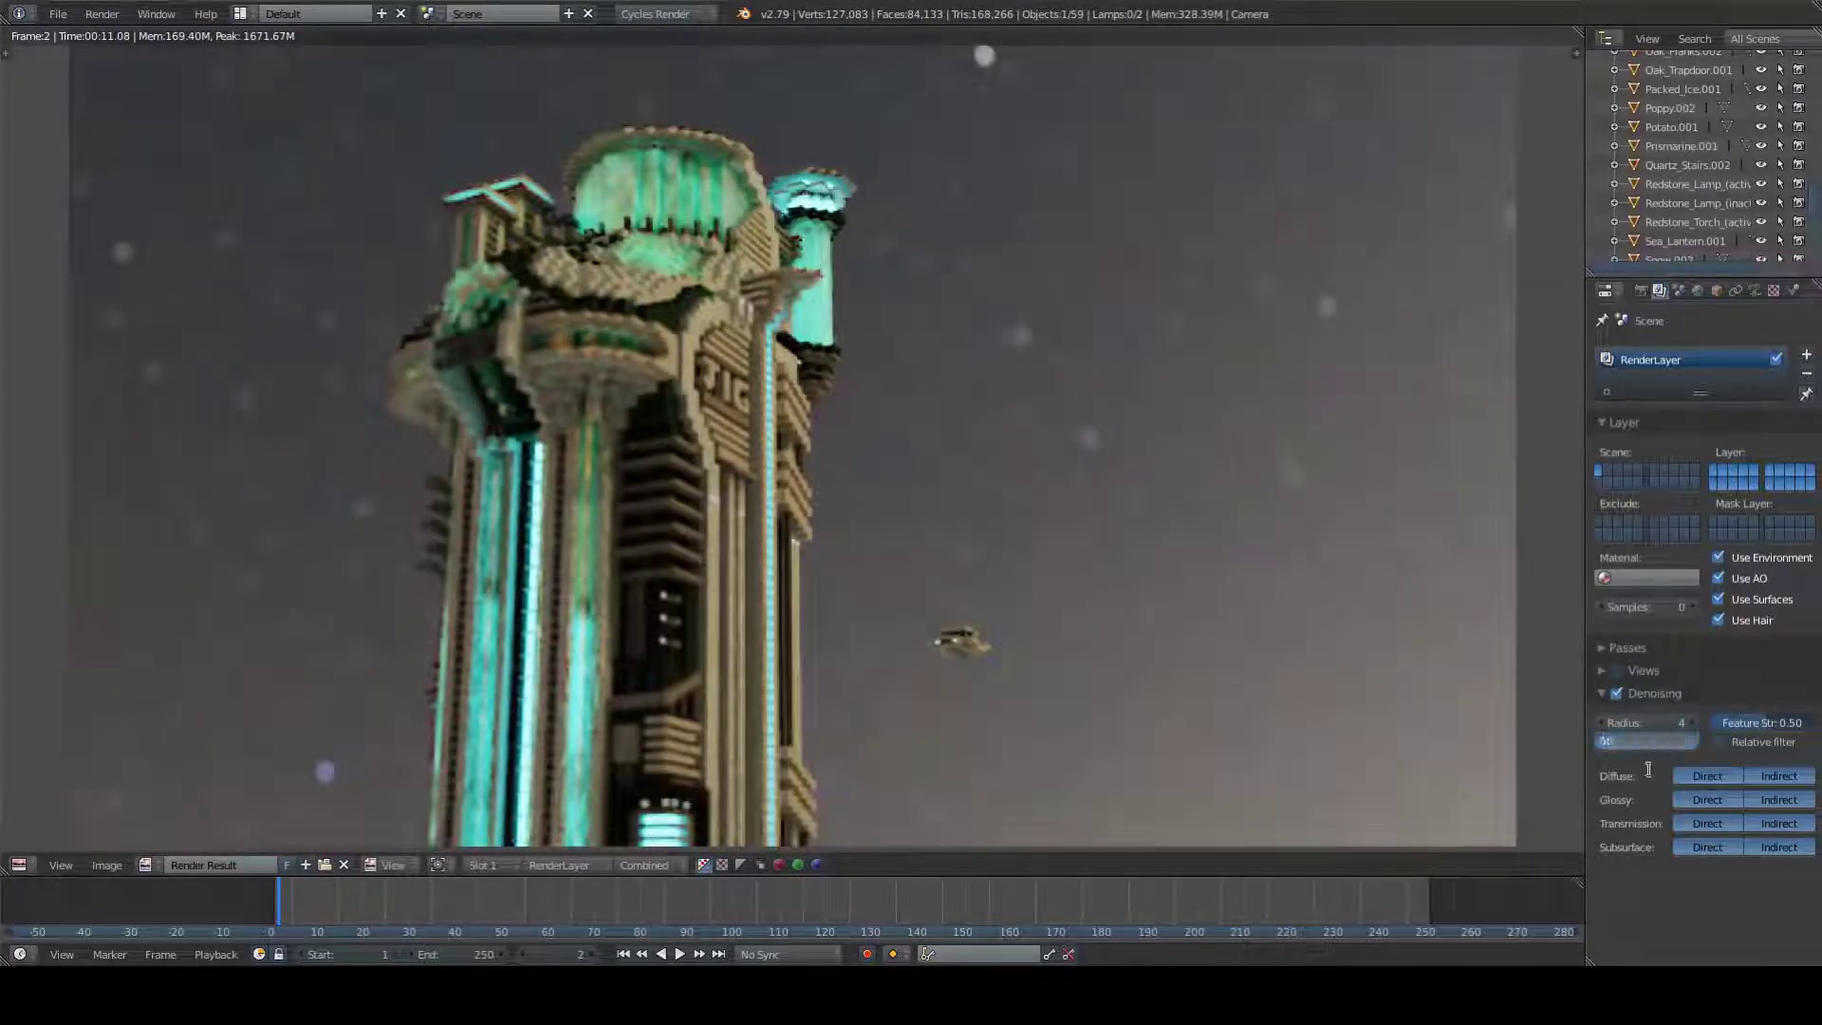
pyautogui.press('F12')
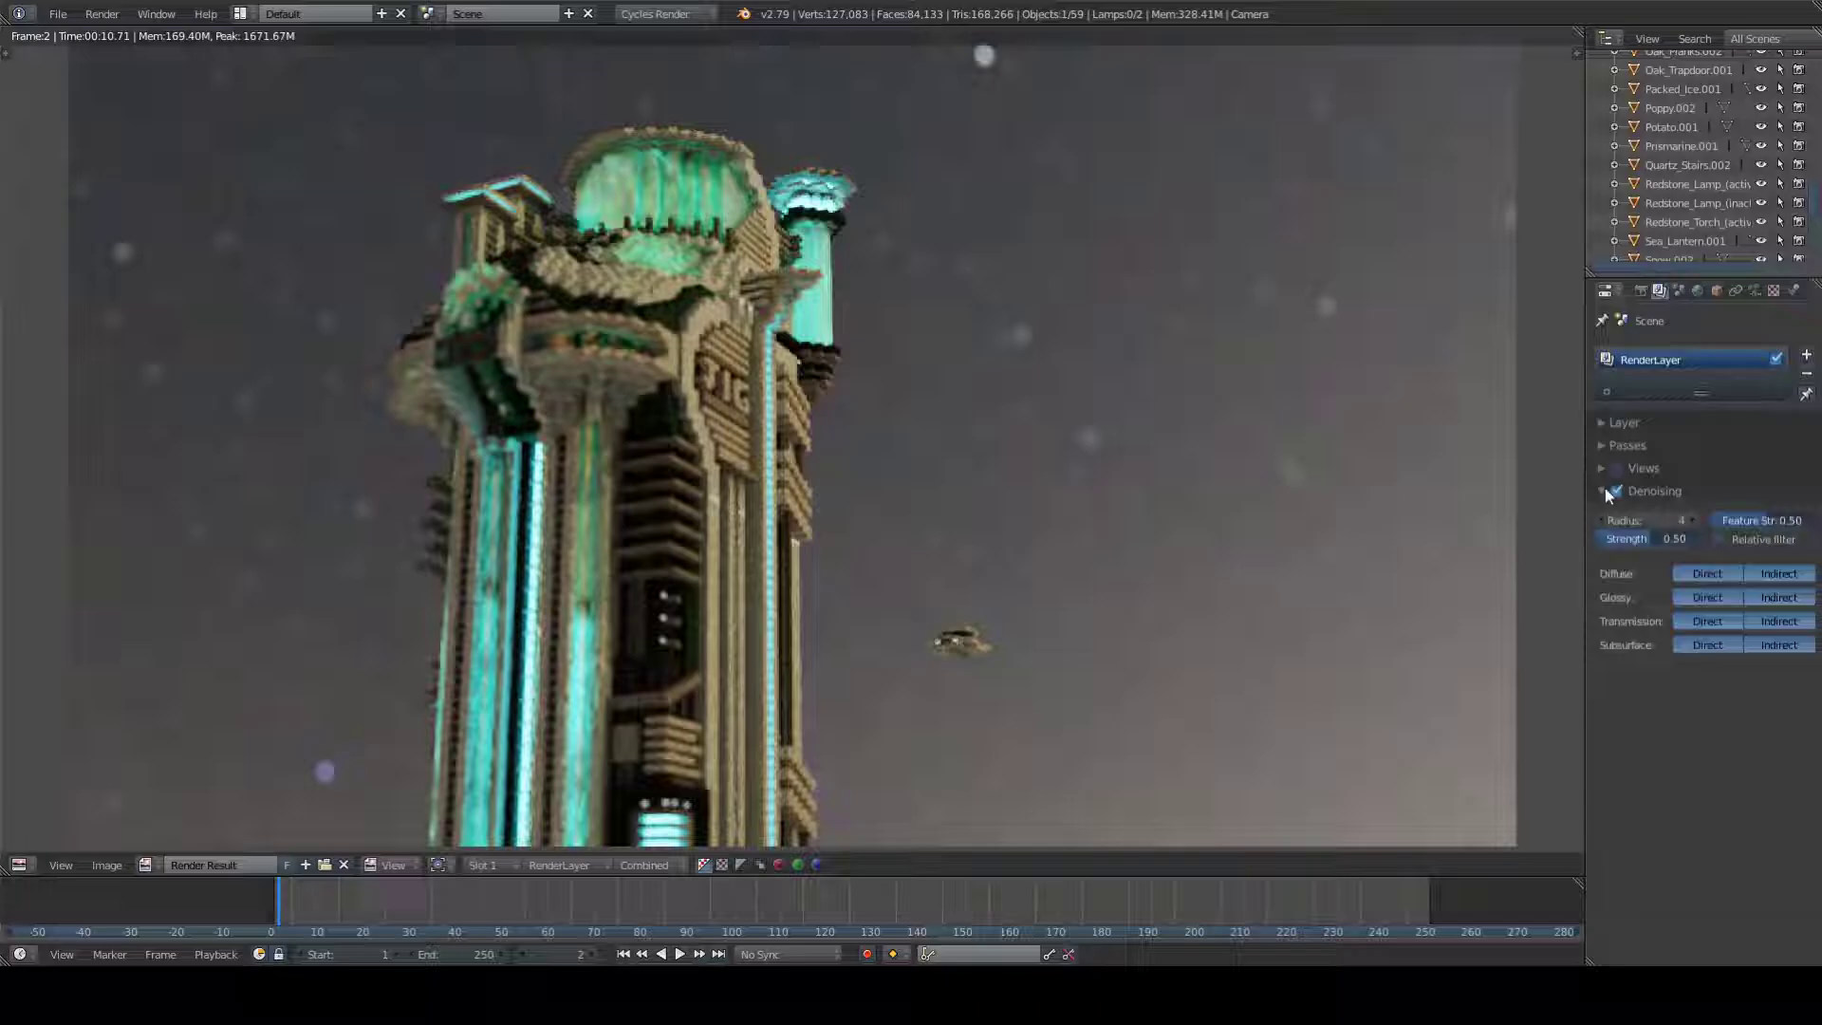
# Step: Render the image again at 256 samples with denoising
pyautogui.click(1640, 290)
pyautogui.click(101, 13)
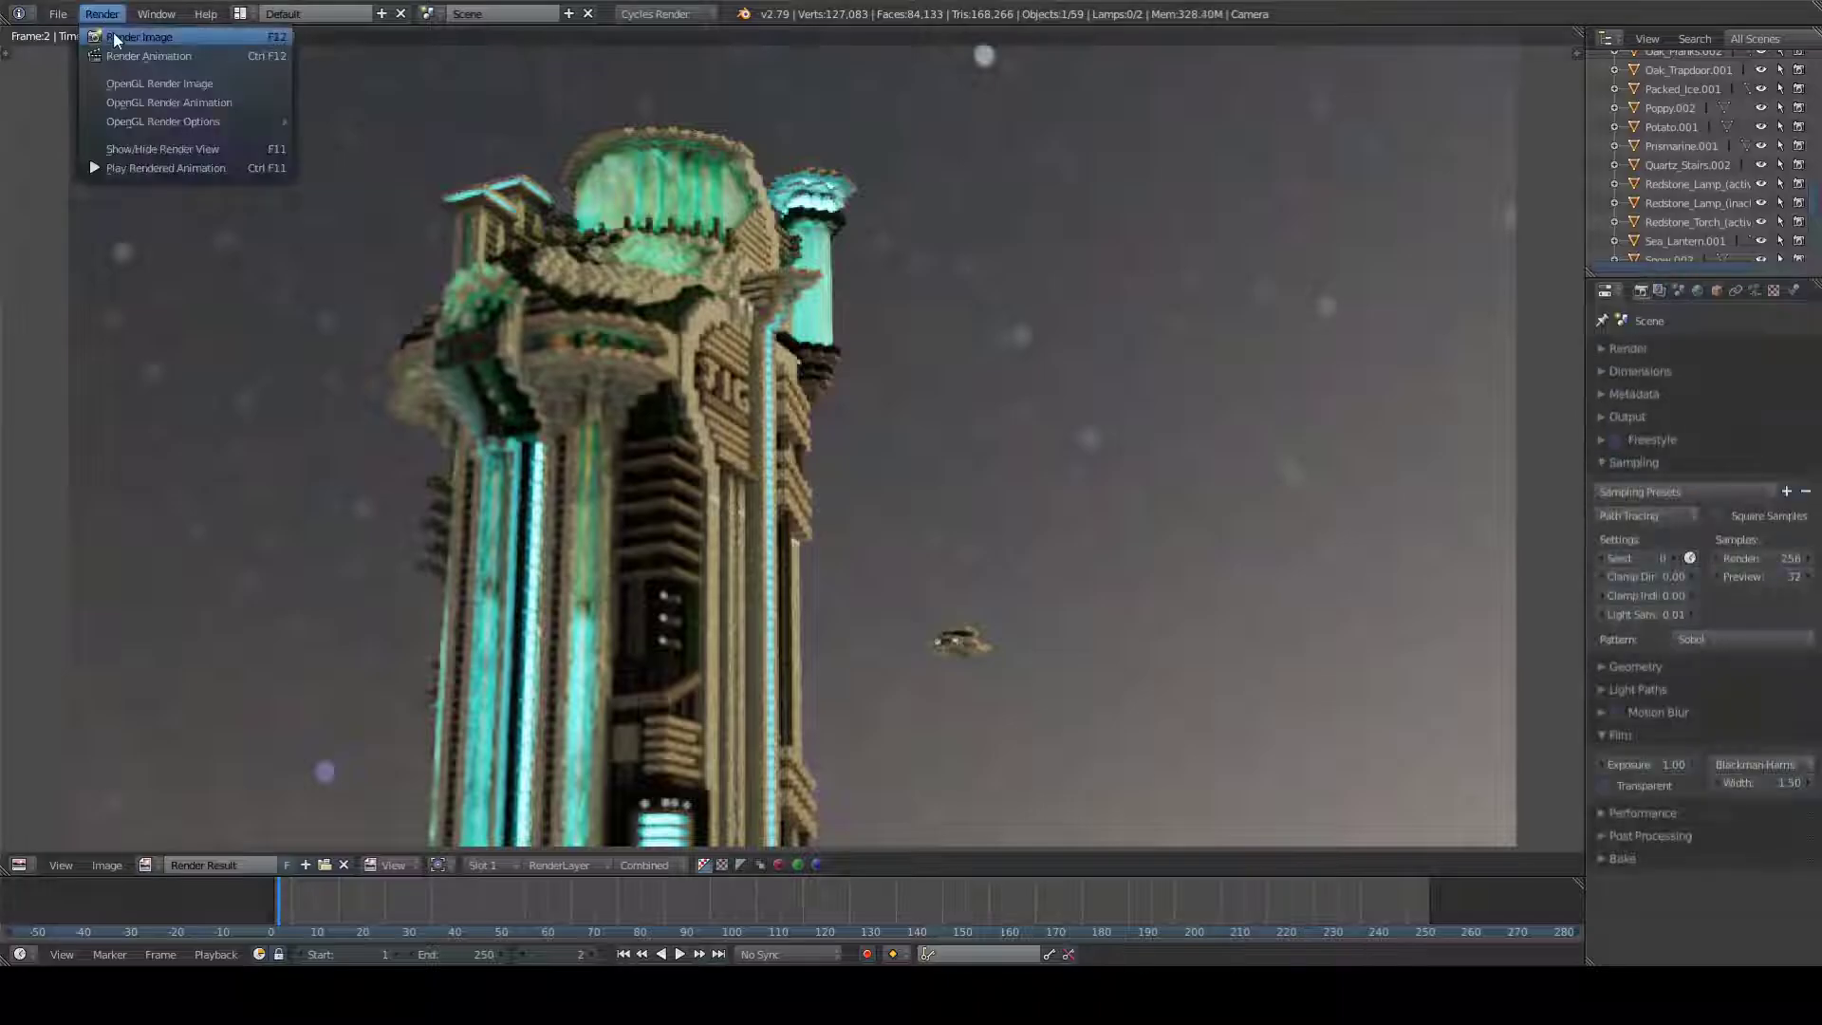
pyautogui.click(113, 38)
pyautogui.press('F12')
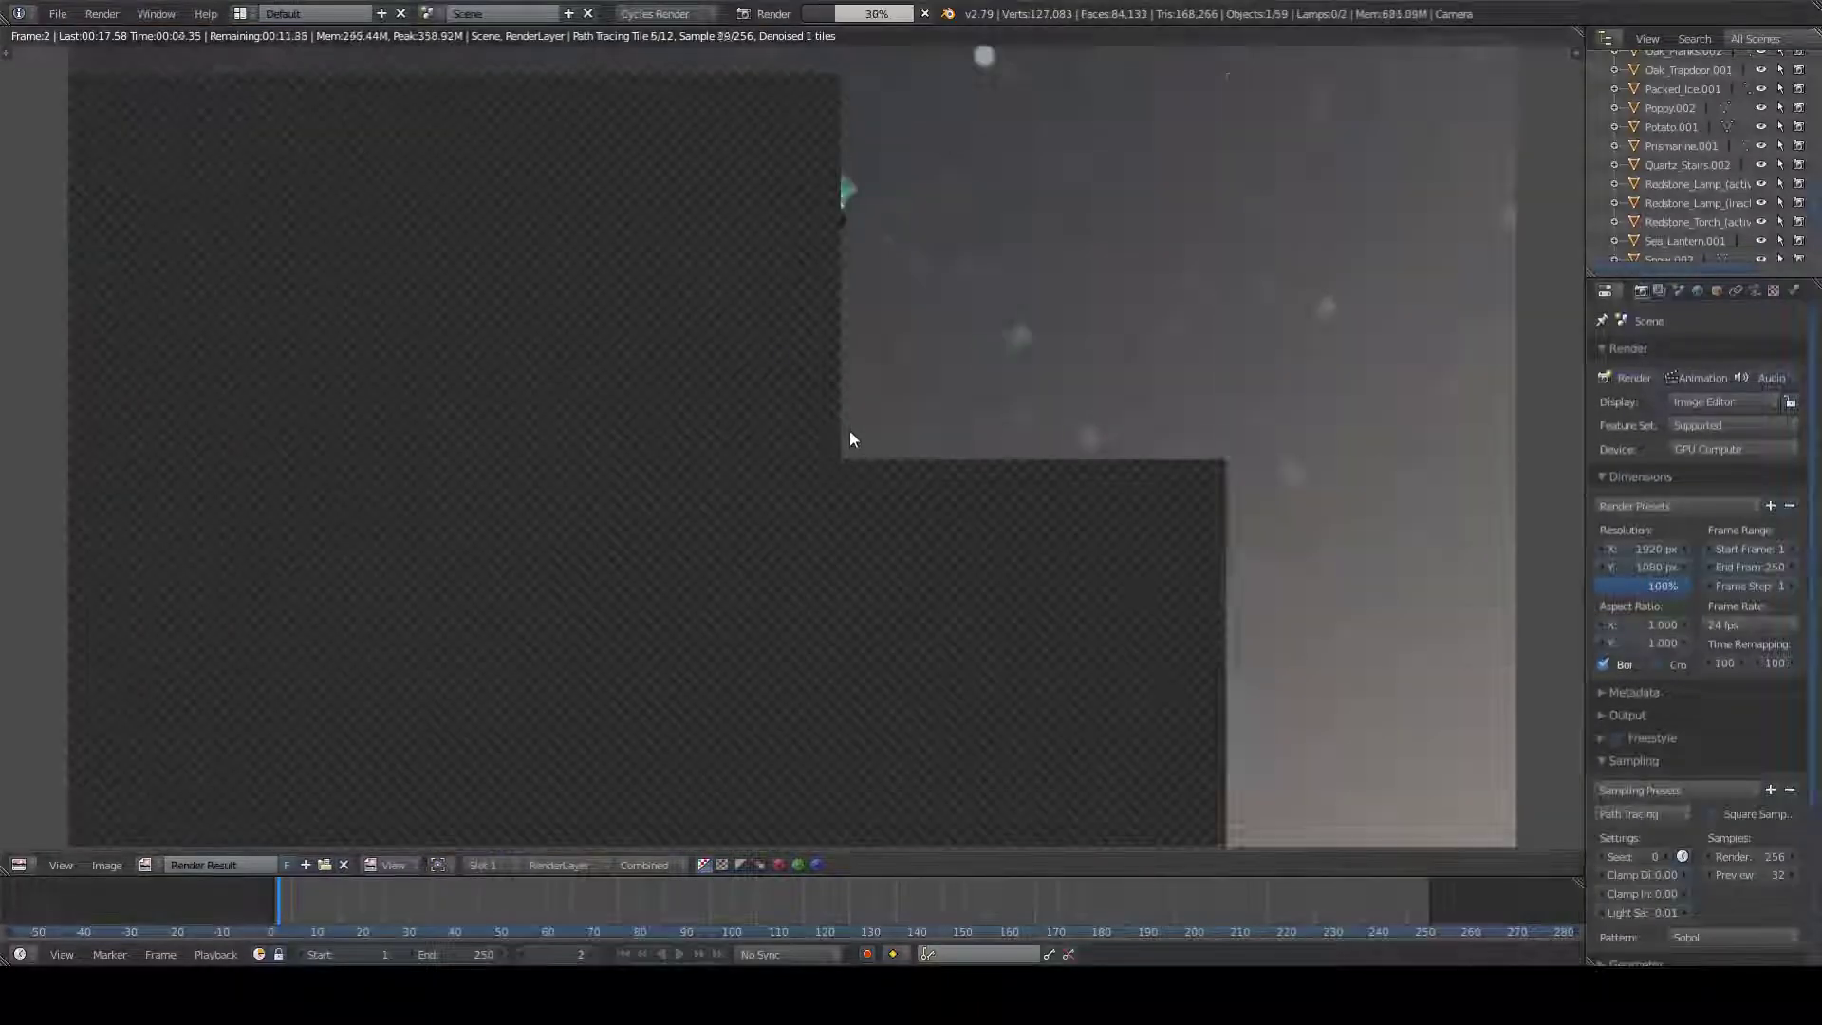
# Step: Examine the tower's details in the render using denoising radius 8 and strength 0.50
pyautogui.scroll(-3, 945, 532)
pyautogui.scroll(6, 1047, 505)
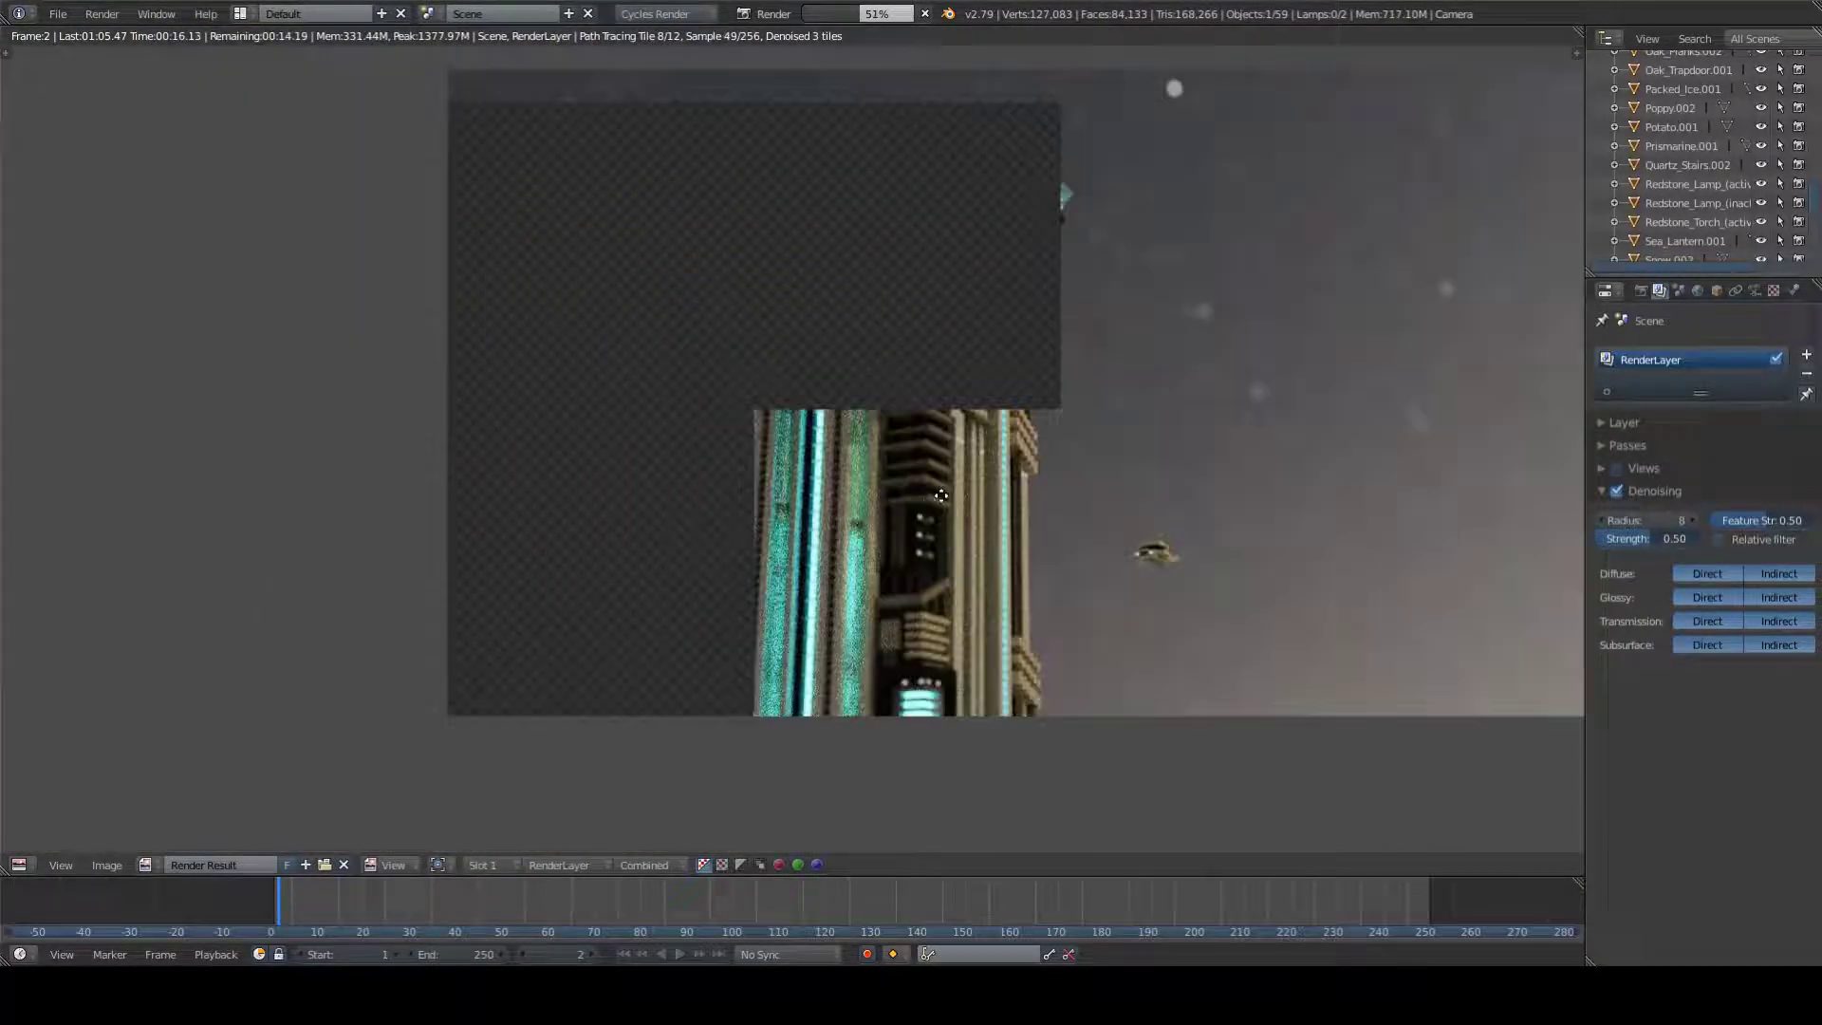
pyautogui.scroll(-1, 949, 508)
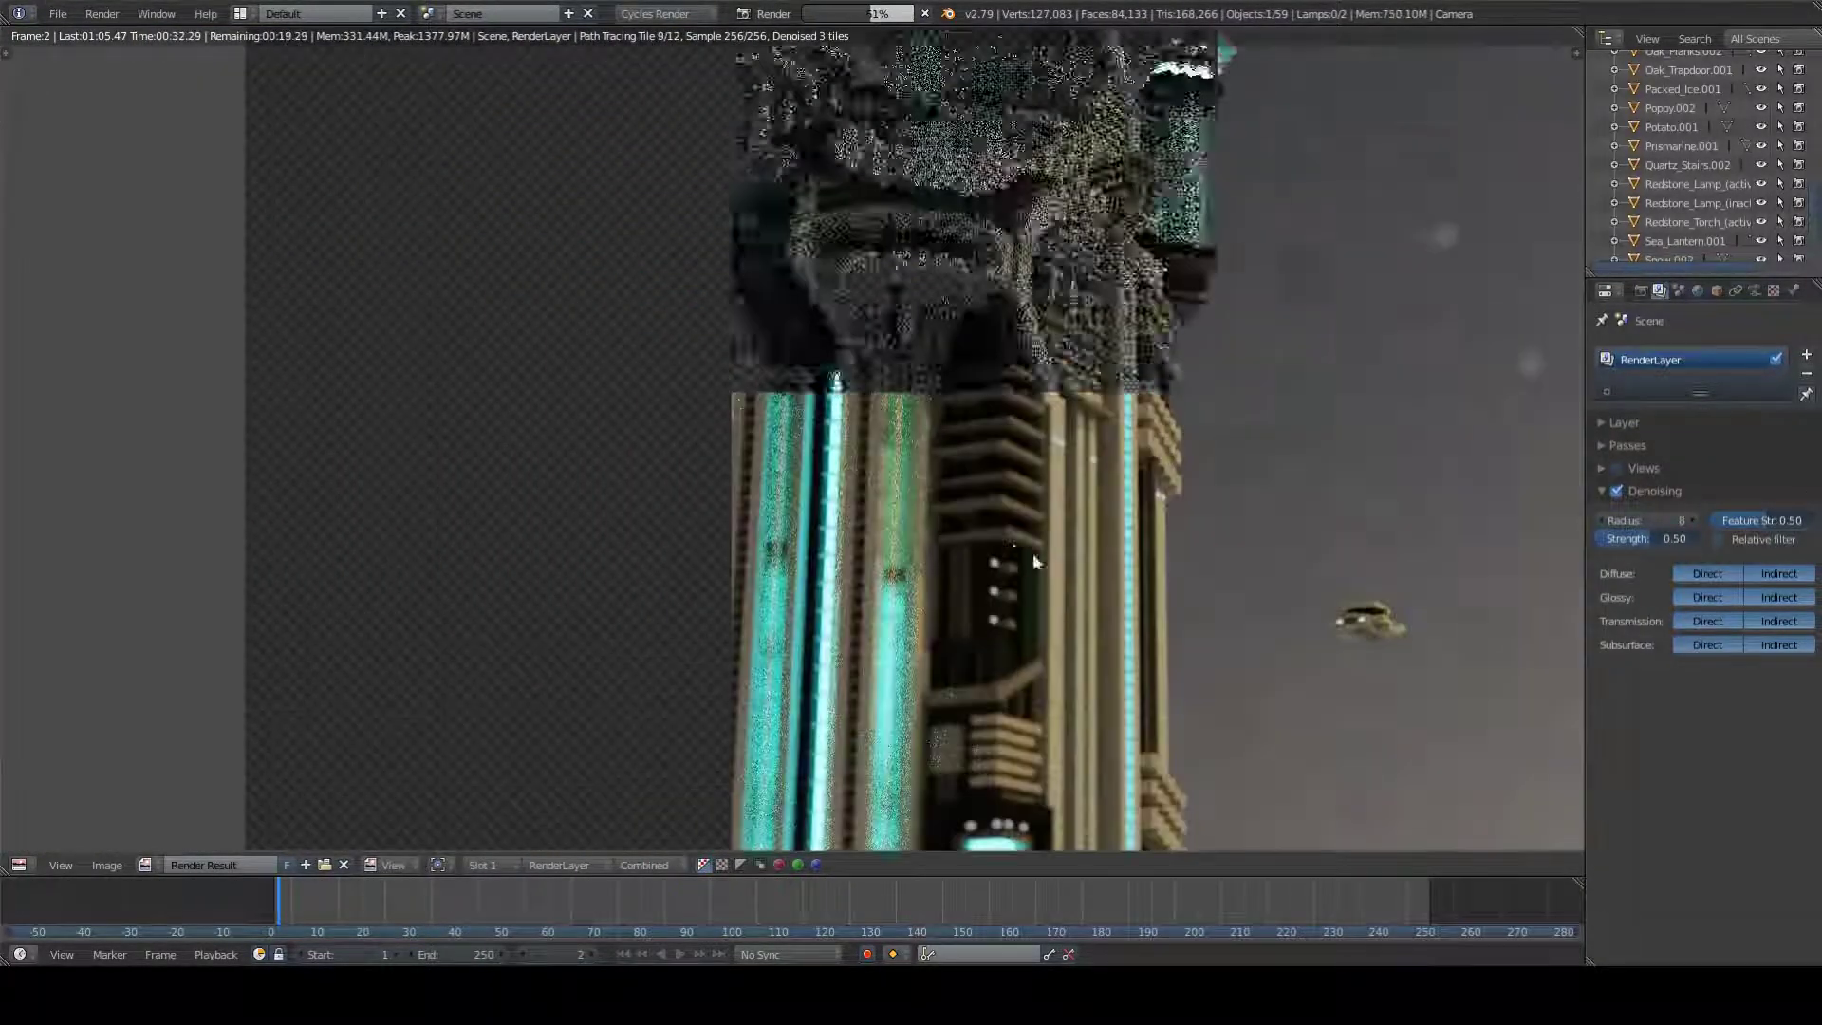
pyautogui.scroll(-1, 1032, 552)
pyautogui.scroll(-2, 883, 574)
pyautogui.scroll(4, 882, 577)
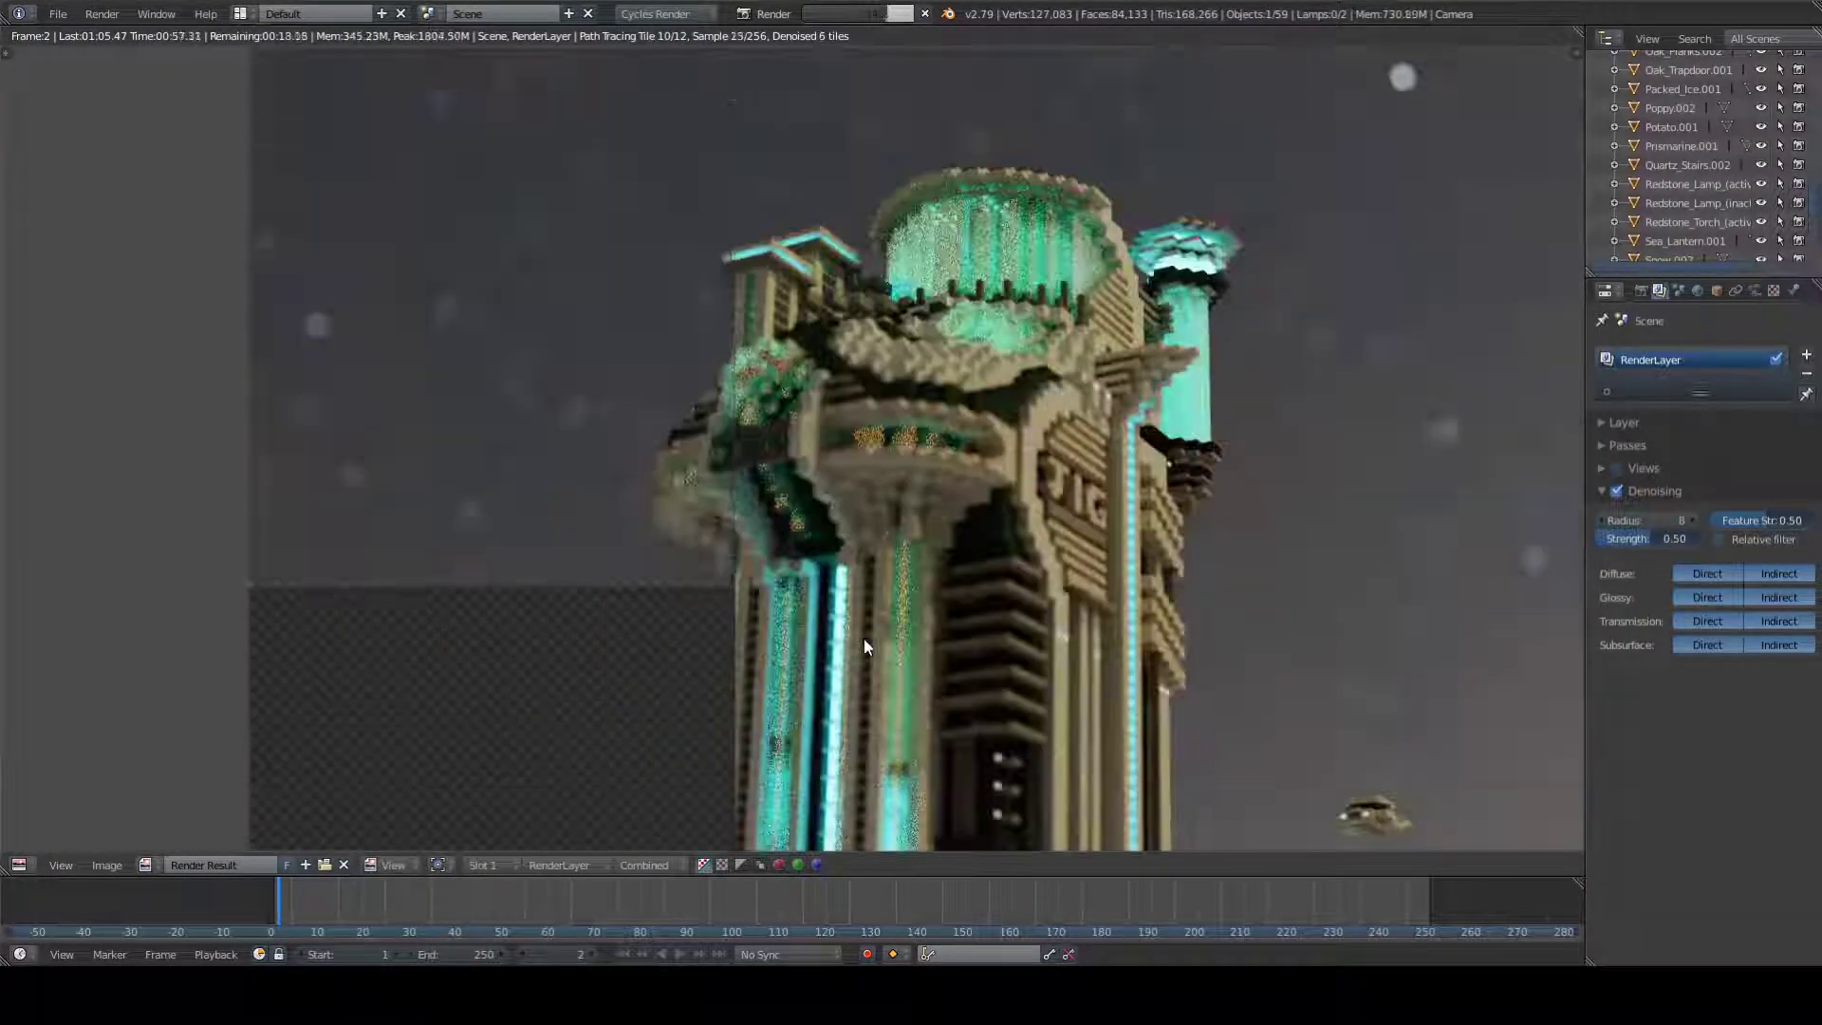
pyautogui.scroll(-2, 864, 639)
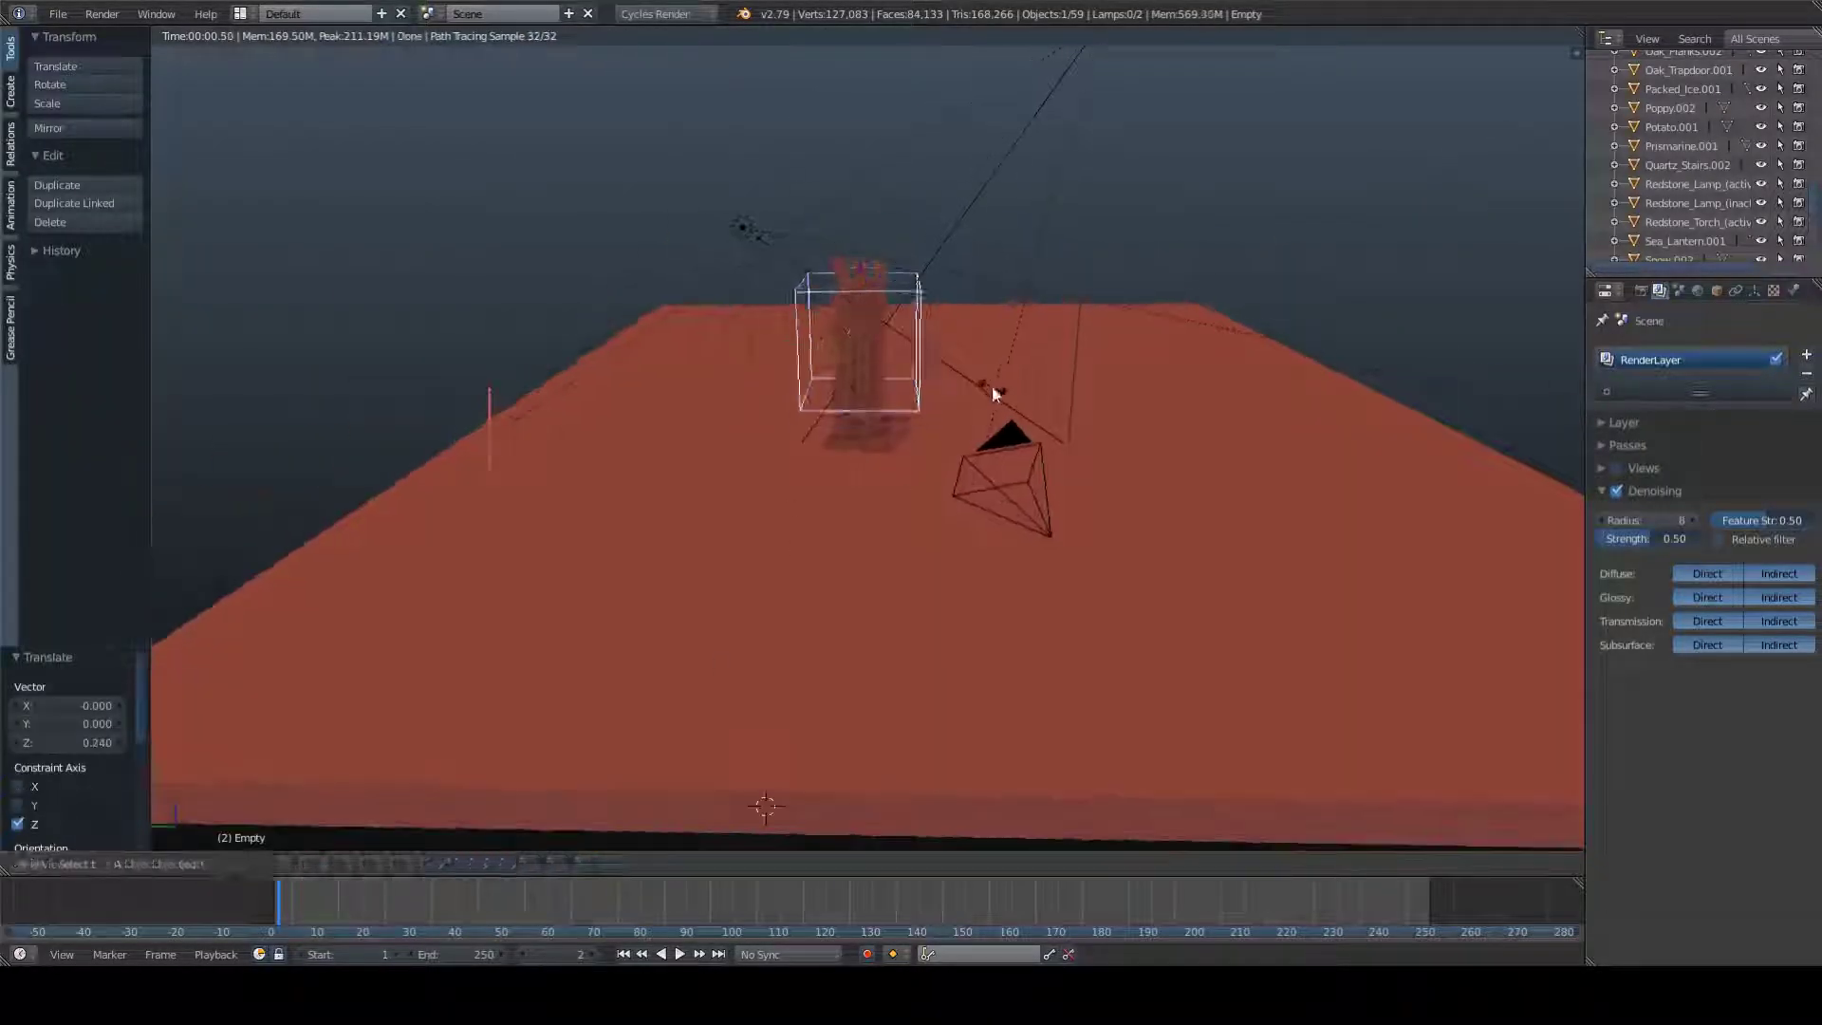
# Step: Render the current frame again and inspect the tower up close as its tiles finish
pyautogui.press('F12')
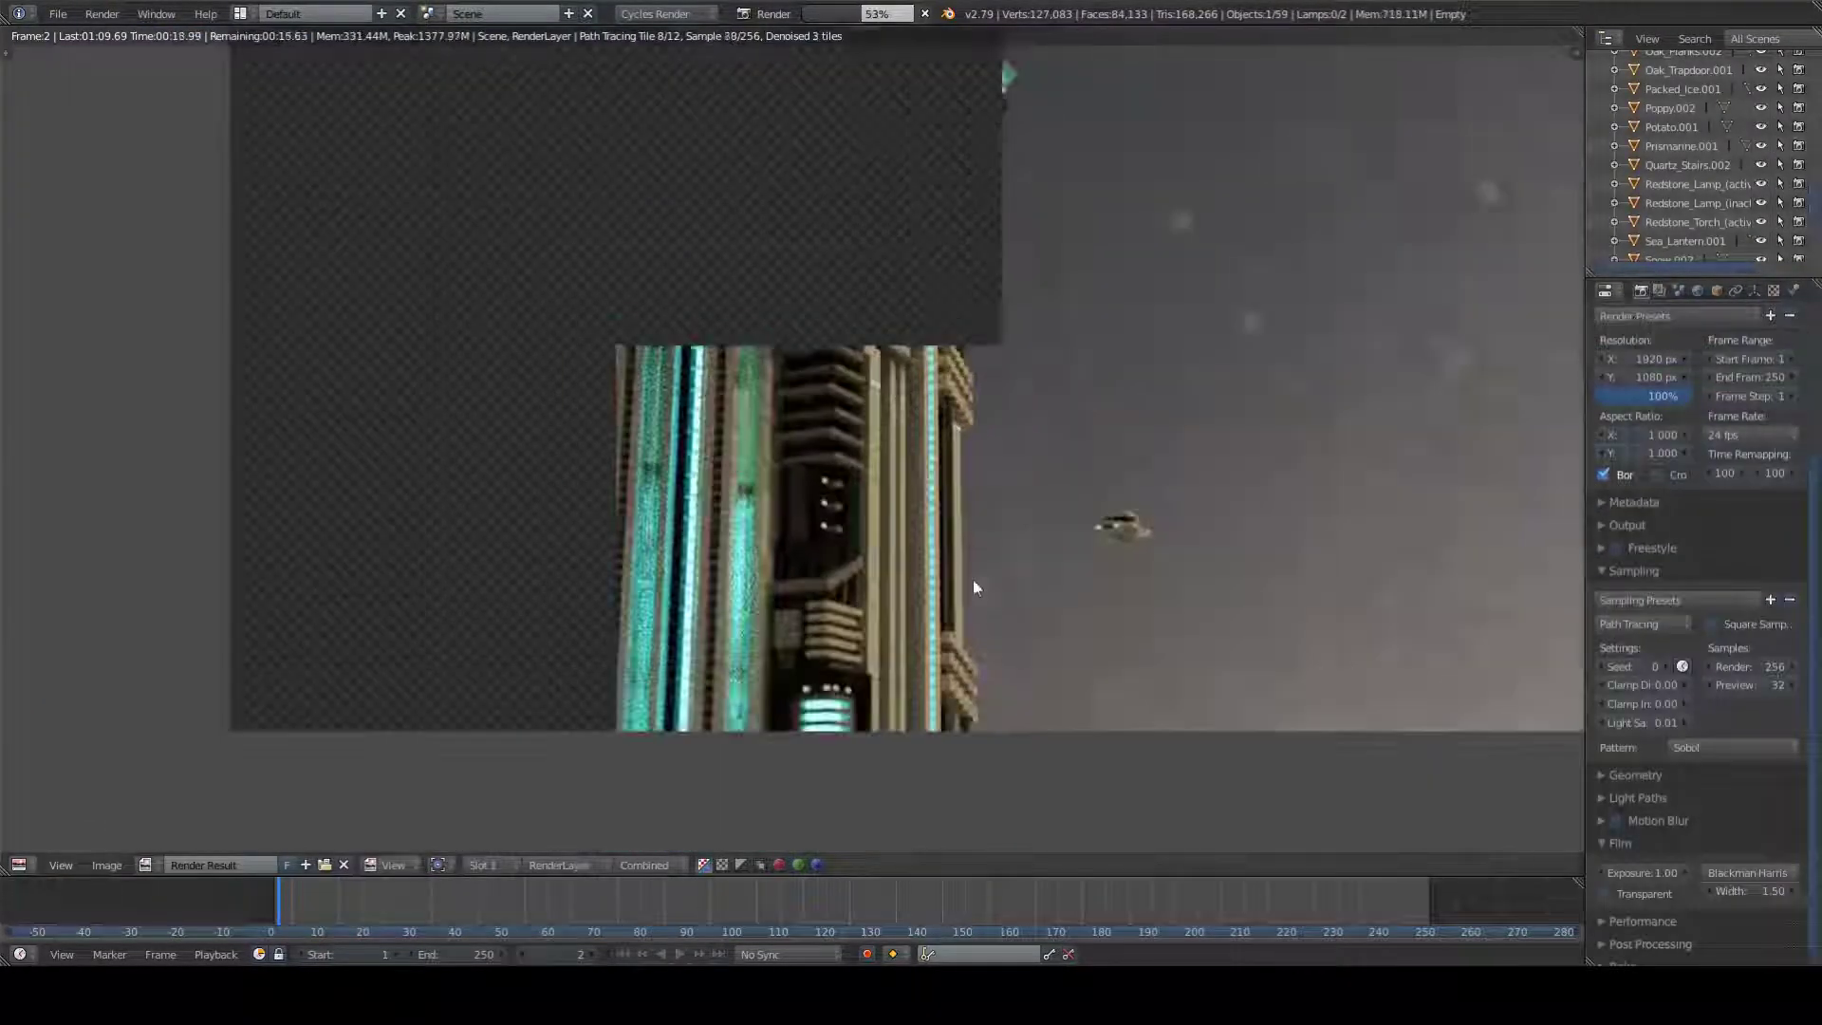
pyautogui.scroll(-3, 972, 579)
pyautogui.scroll(6, 928, 556)
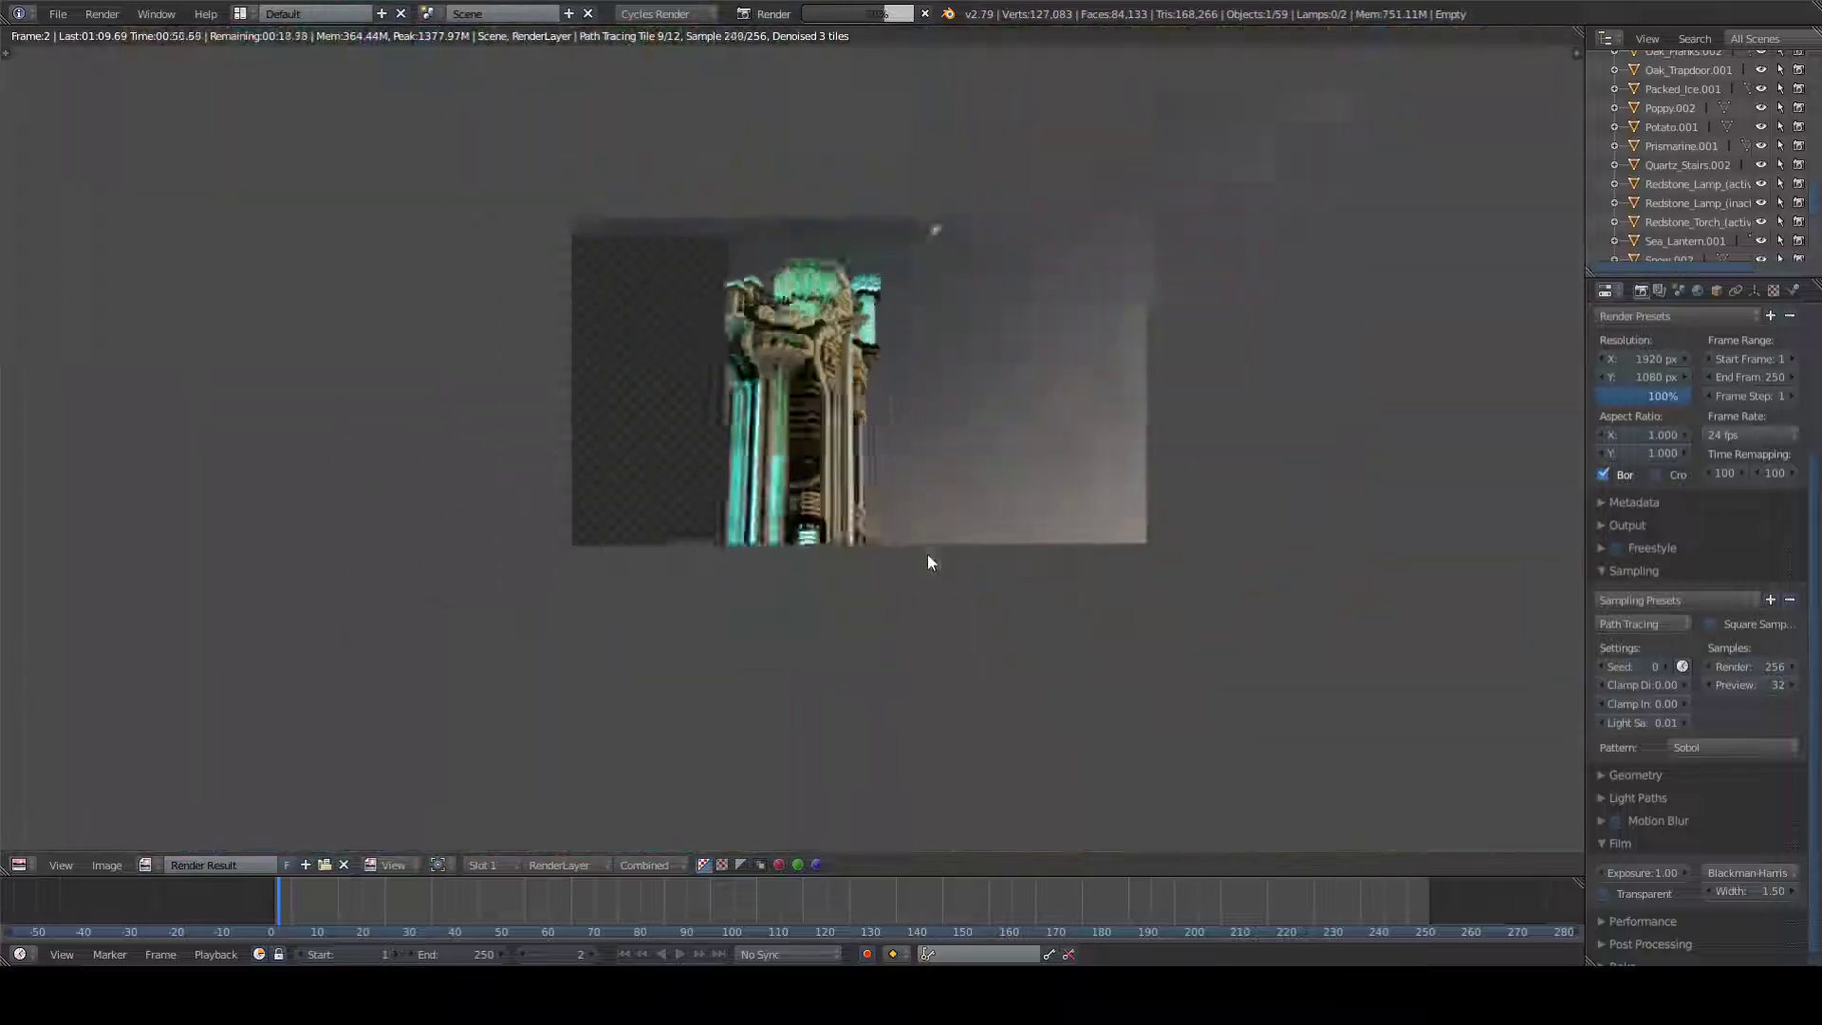
pyautogui.scroll(2, 926, 554)
pyautogui.scroll(5, 767, 550)
pyautogui.scroll(-1, 1748, 655)
# Step: Render the image at 8192 samples with denoising disabled and inspect the tower's lower facade
pyautogui.click(1748, 654)
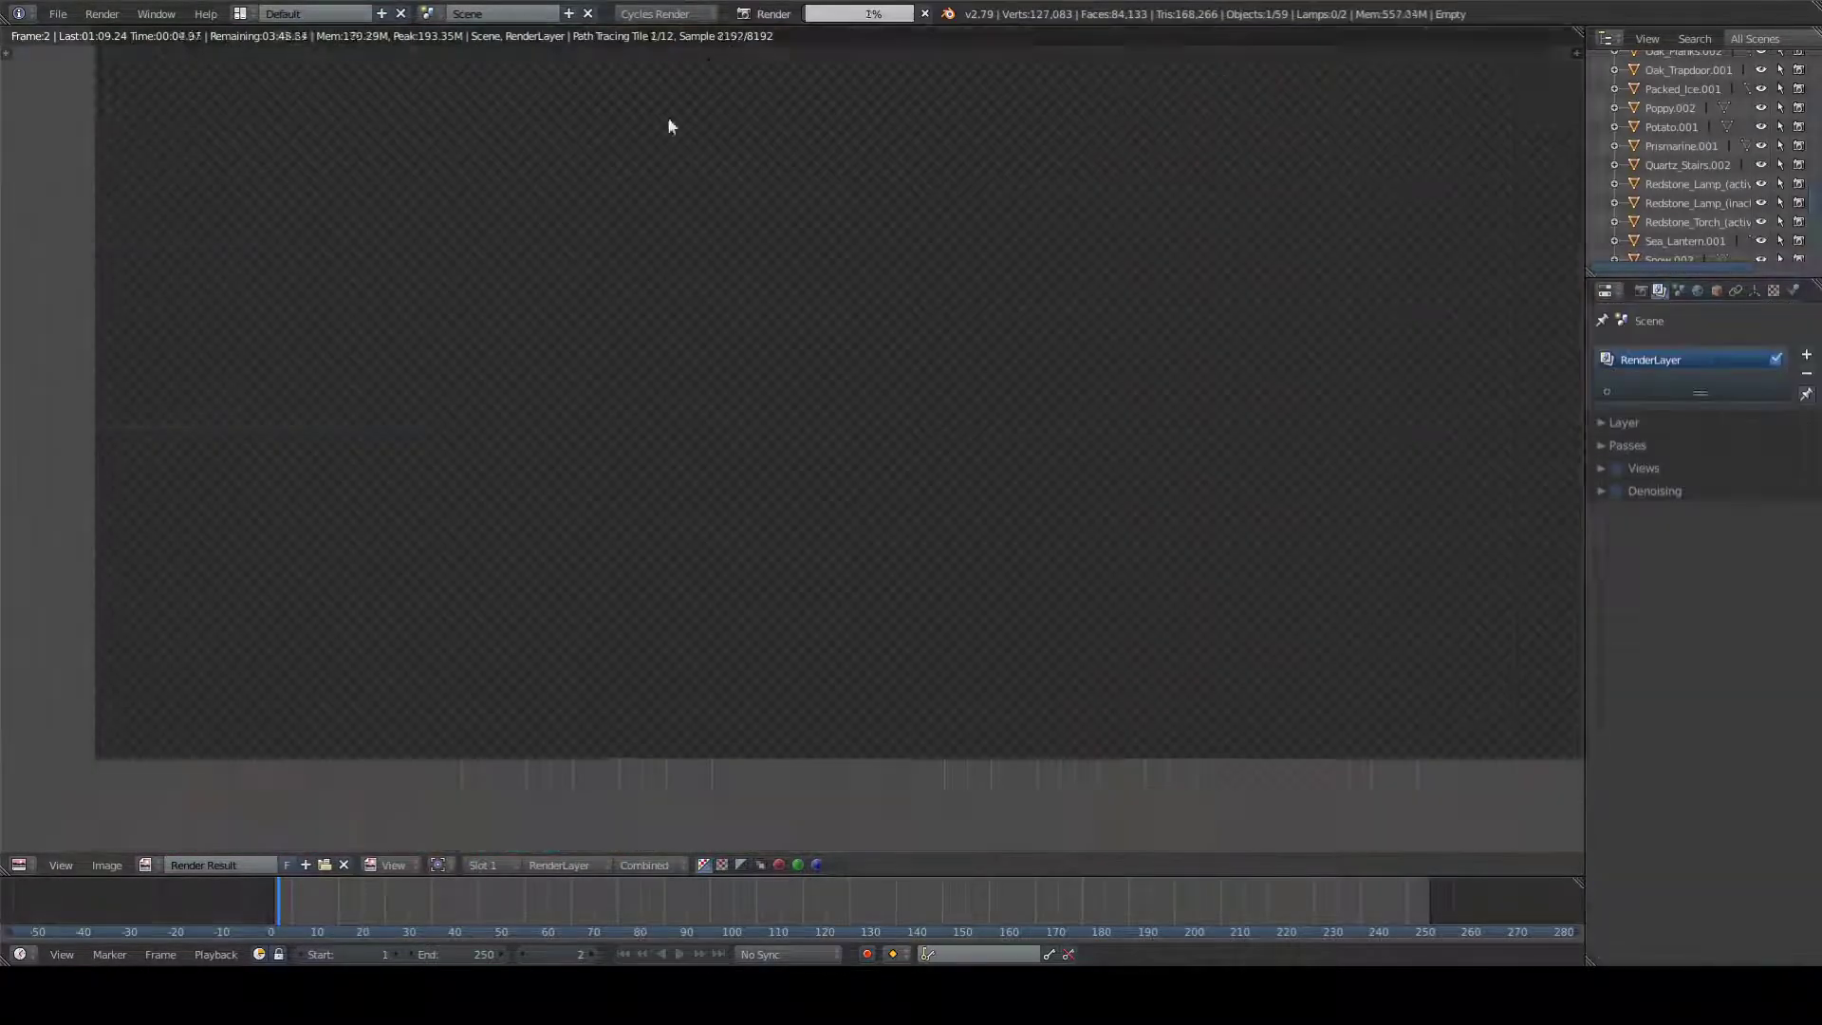
pyautogui.scroll(-3, 778, 446)
pyautogui.scroll(3, 893, 651)
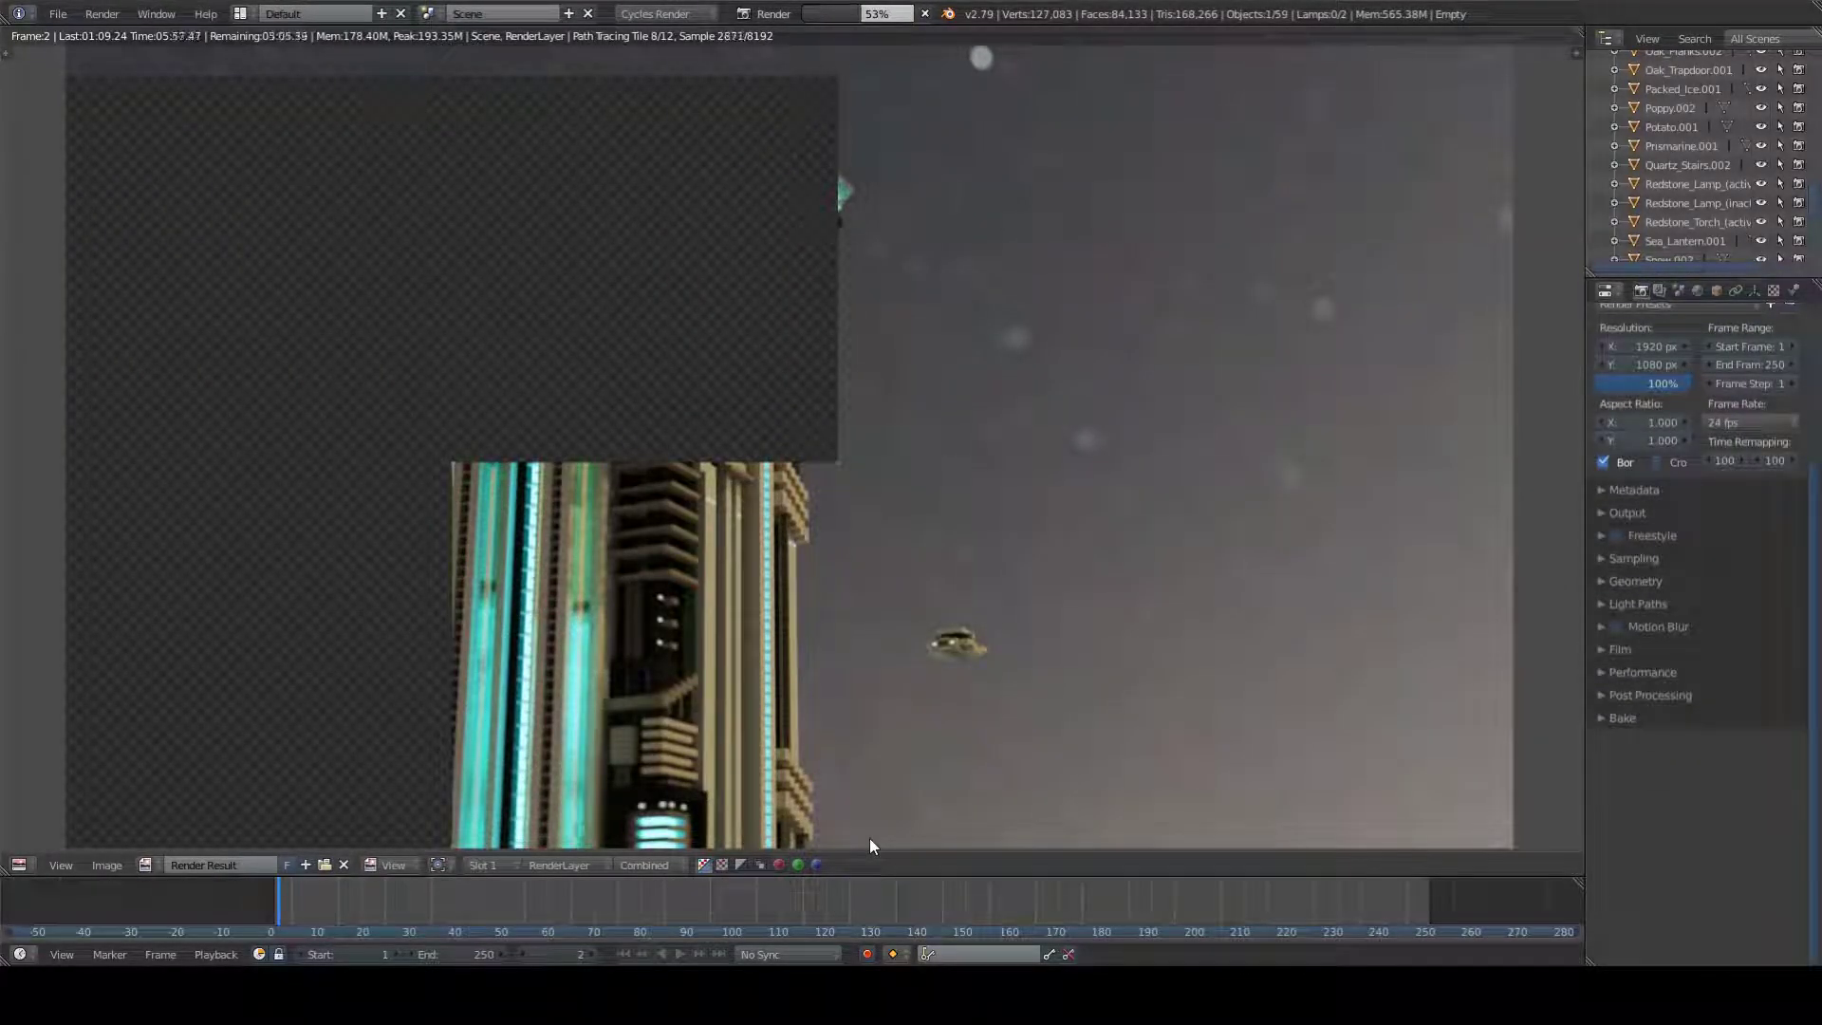
pyautogui.scroll(3, 1009, 475)
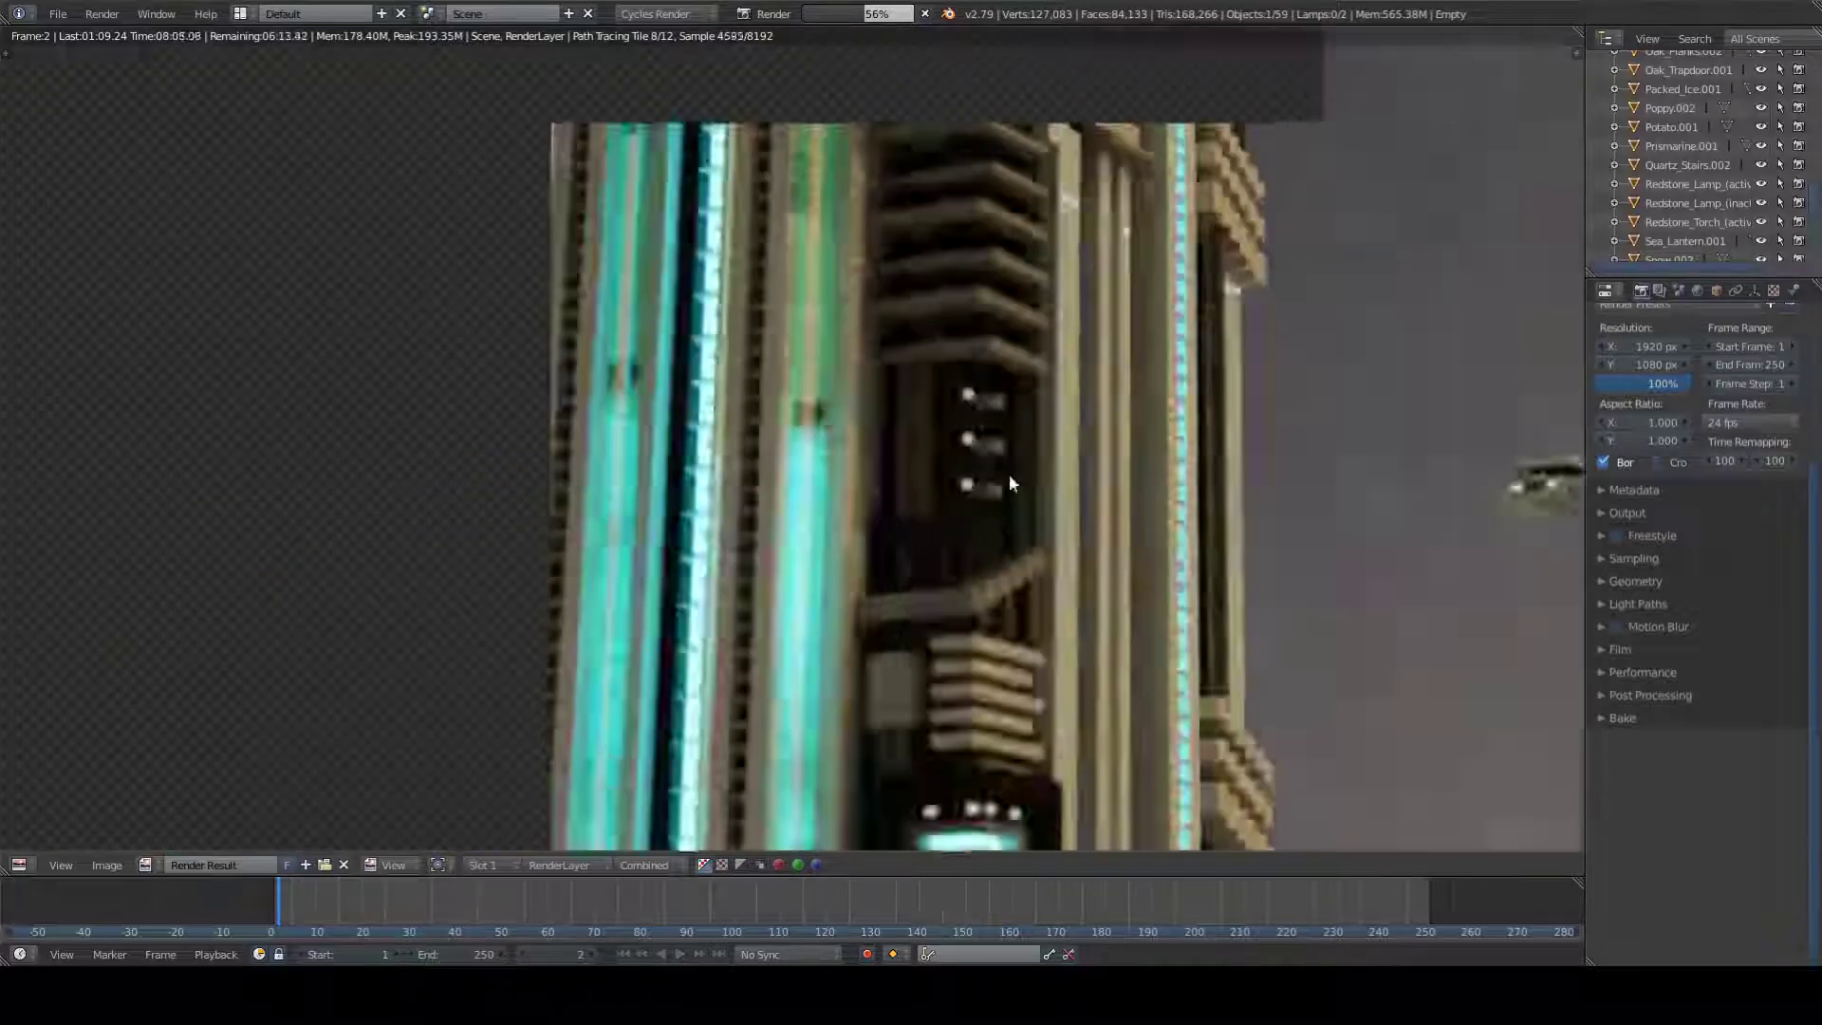
pyautogui.scroll(-4, 972, 657)
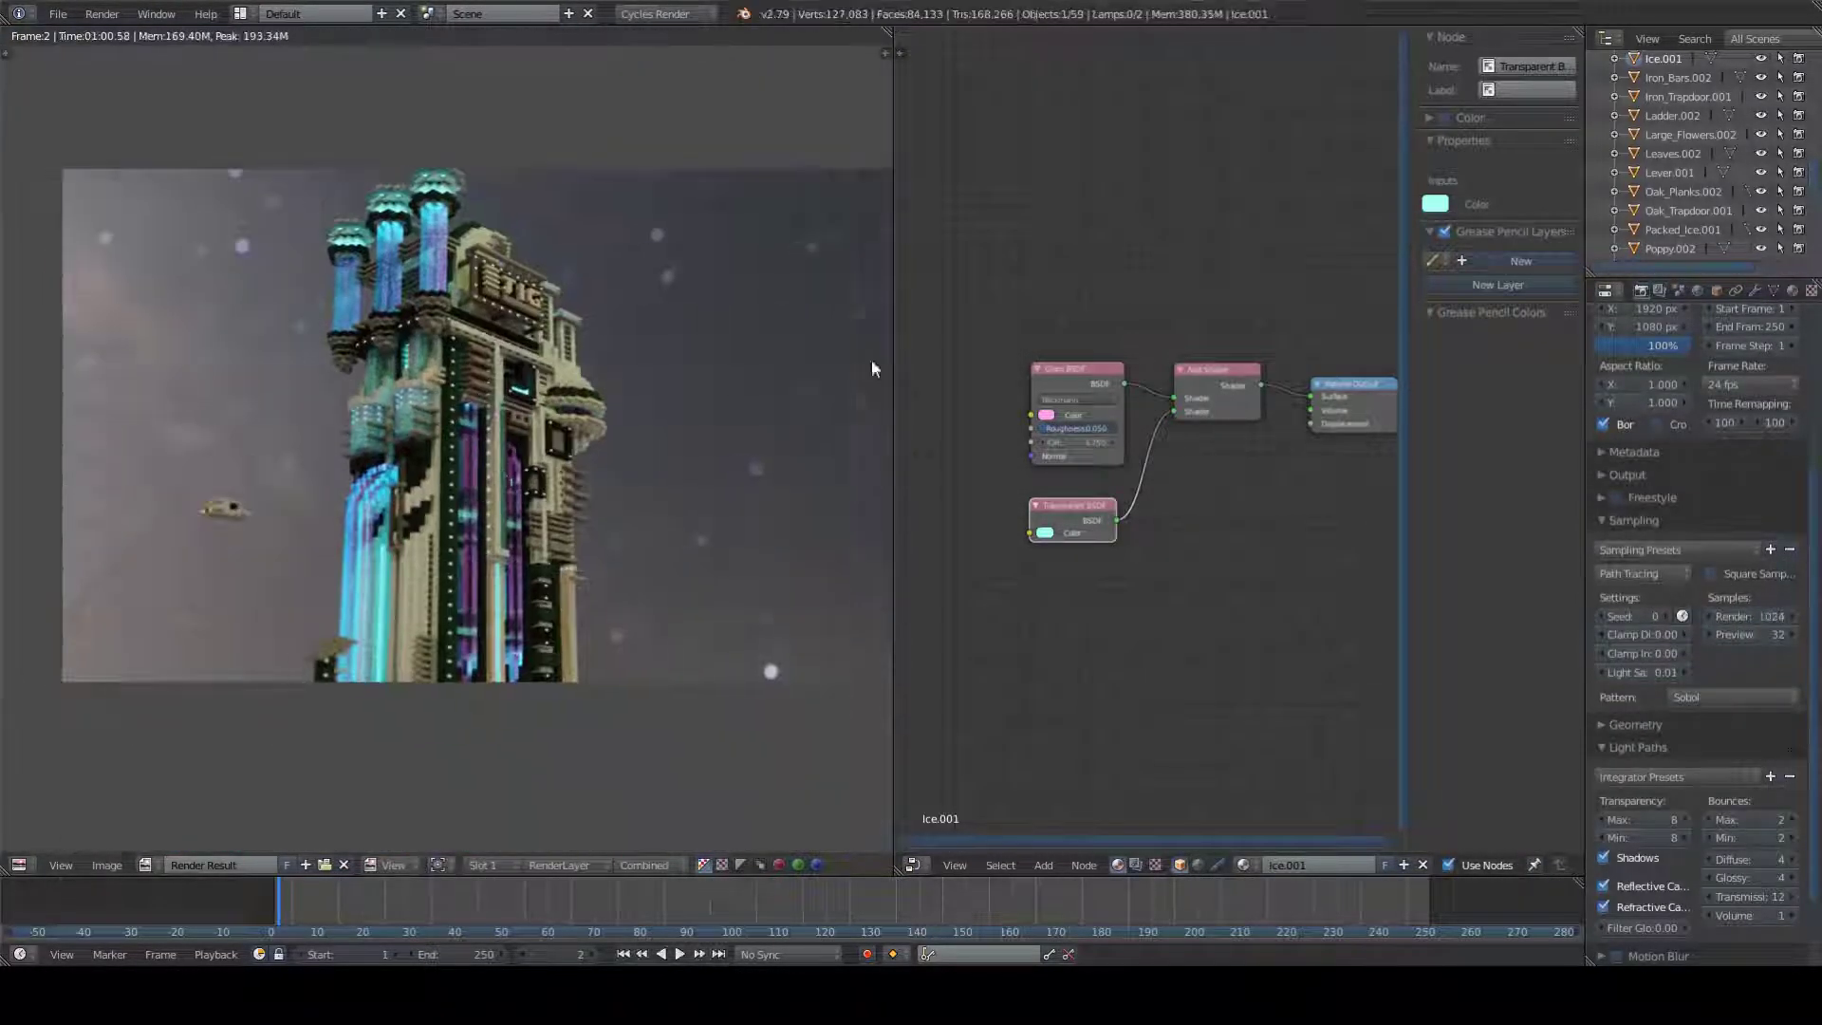
# Step: Render the frame at 1024 samples and walk the camera backward past the glowing ice columns in the rendered preview
pyautogui.press('F12')
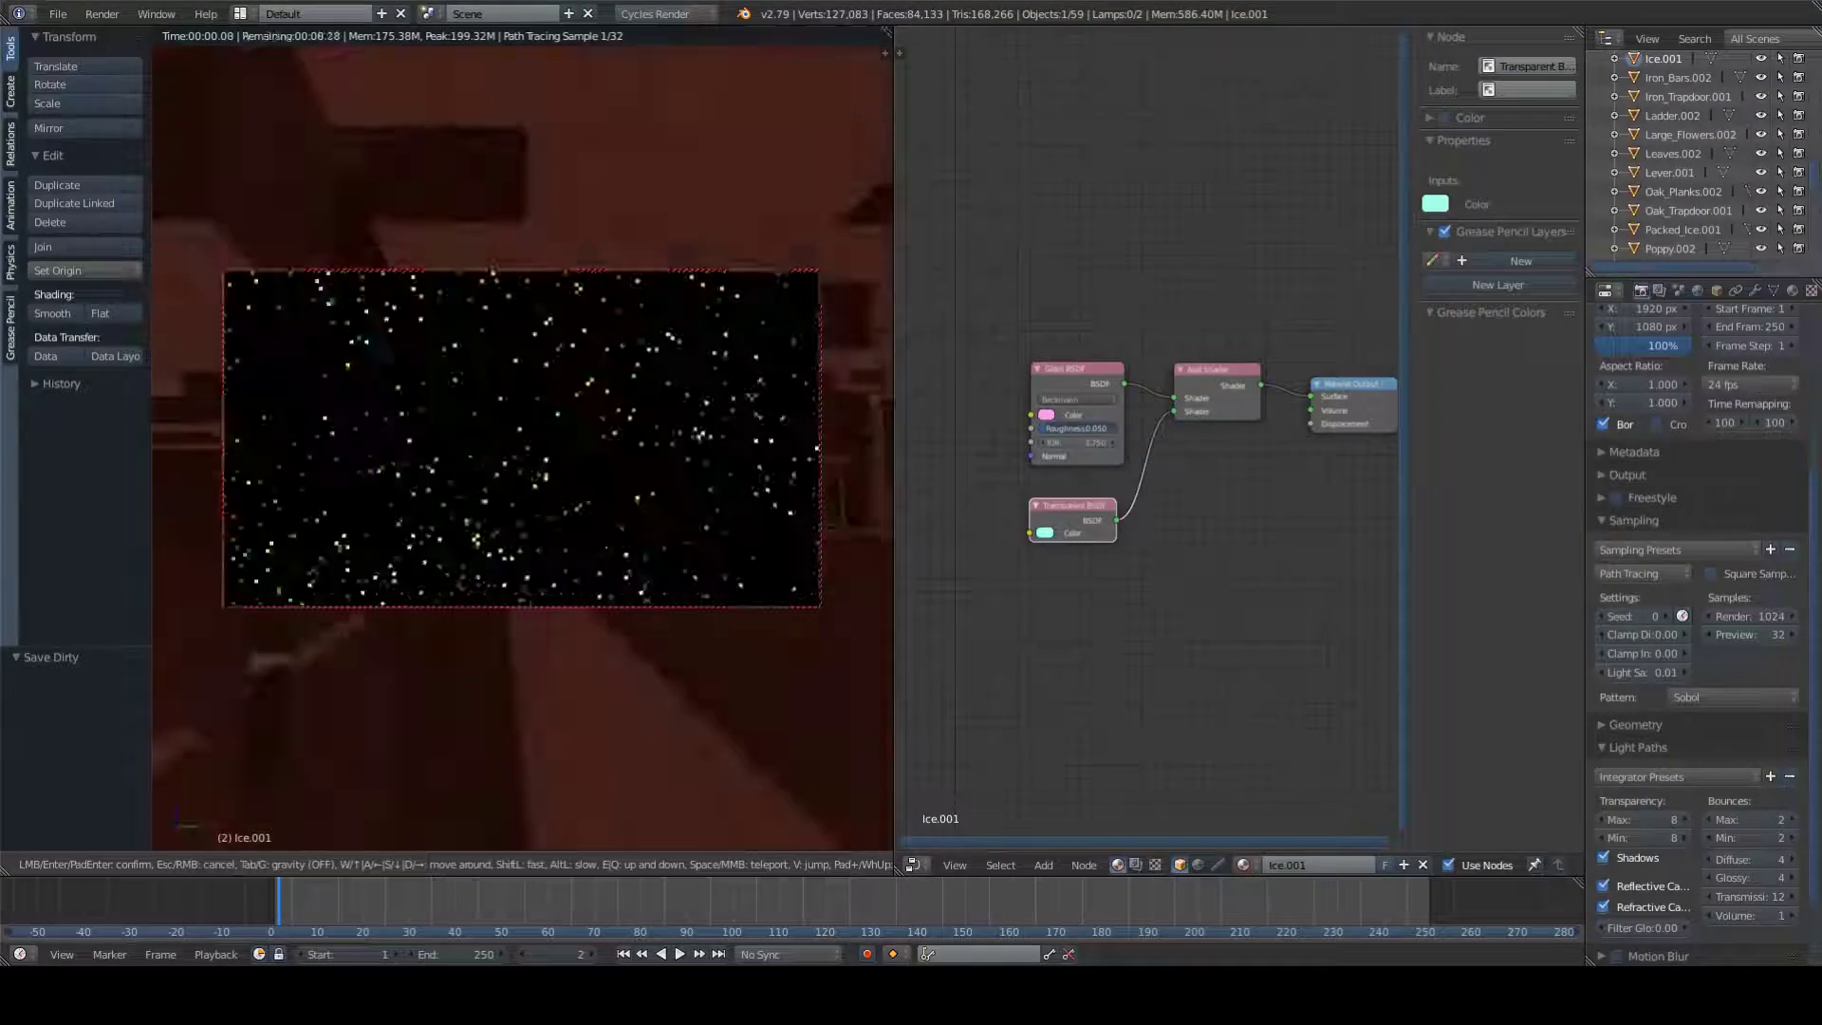
pyautogui.press('s')
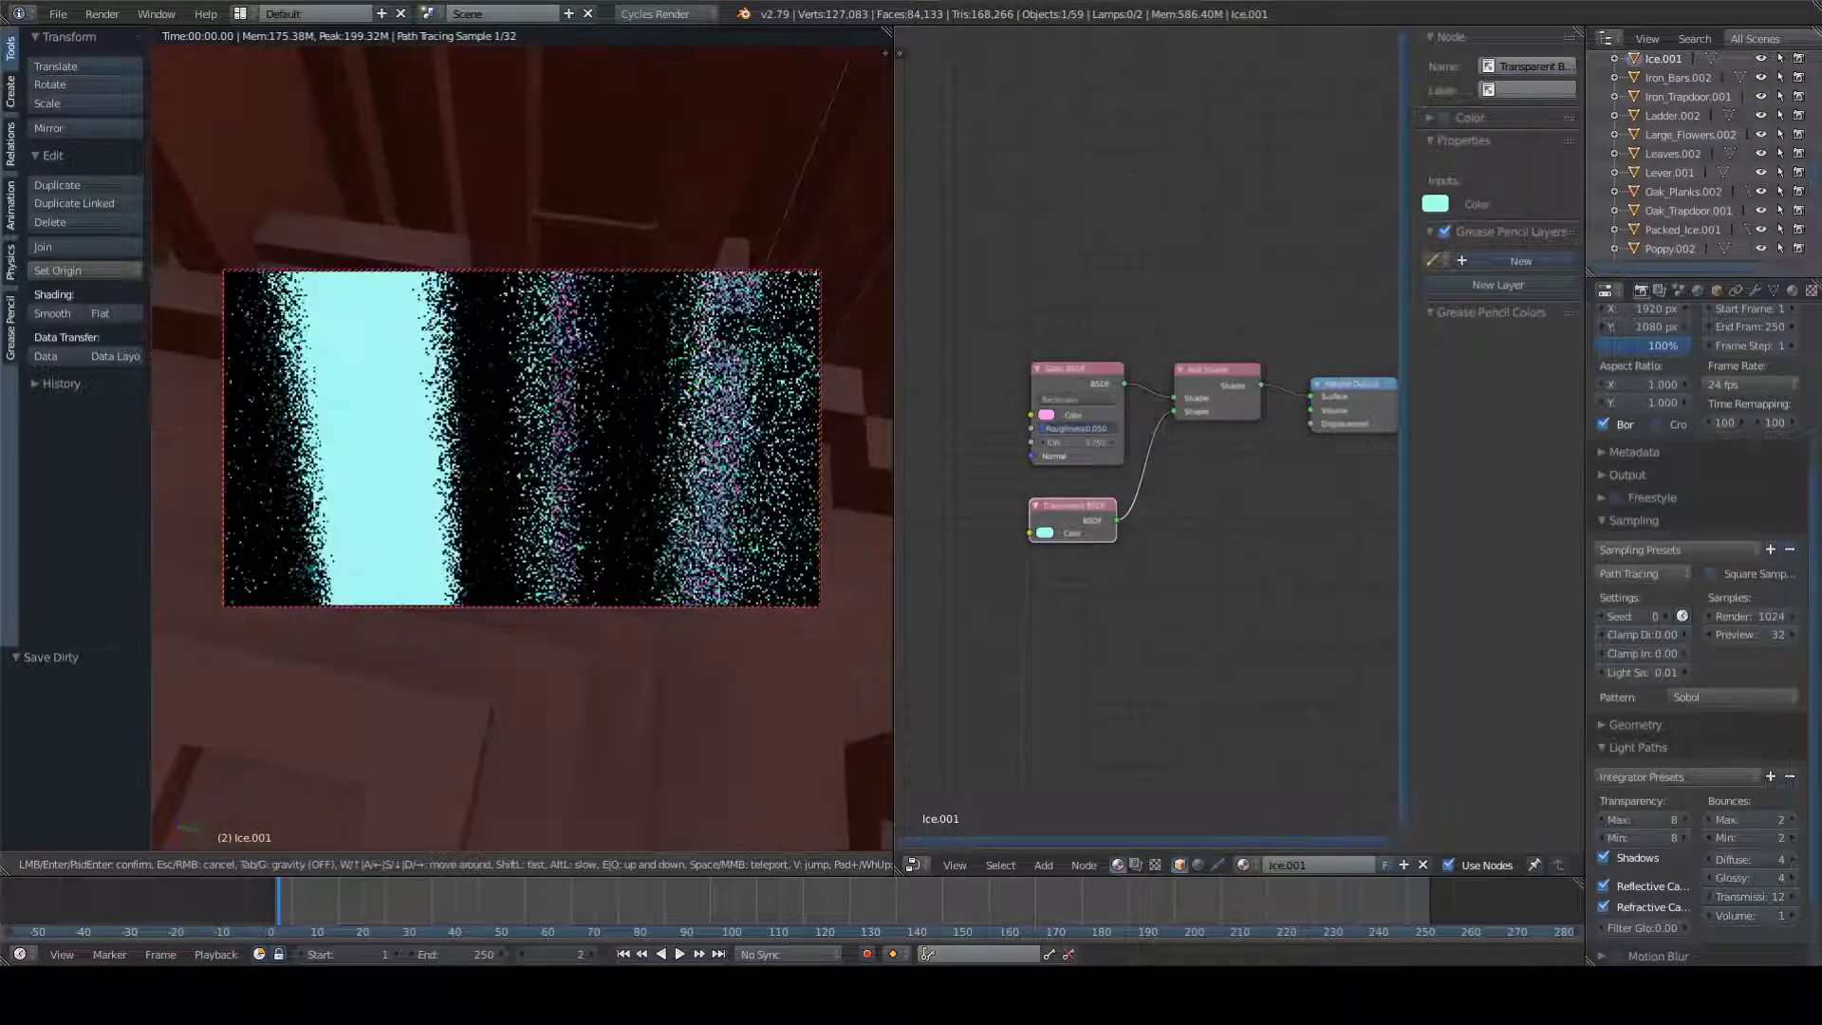
pyautogui.press('s')
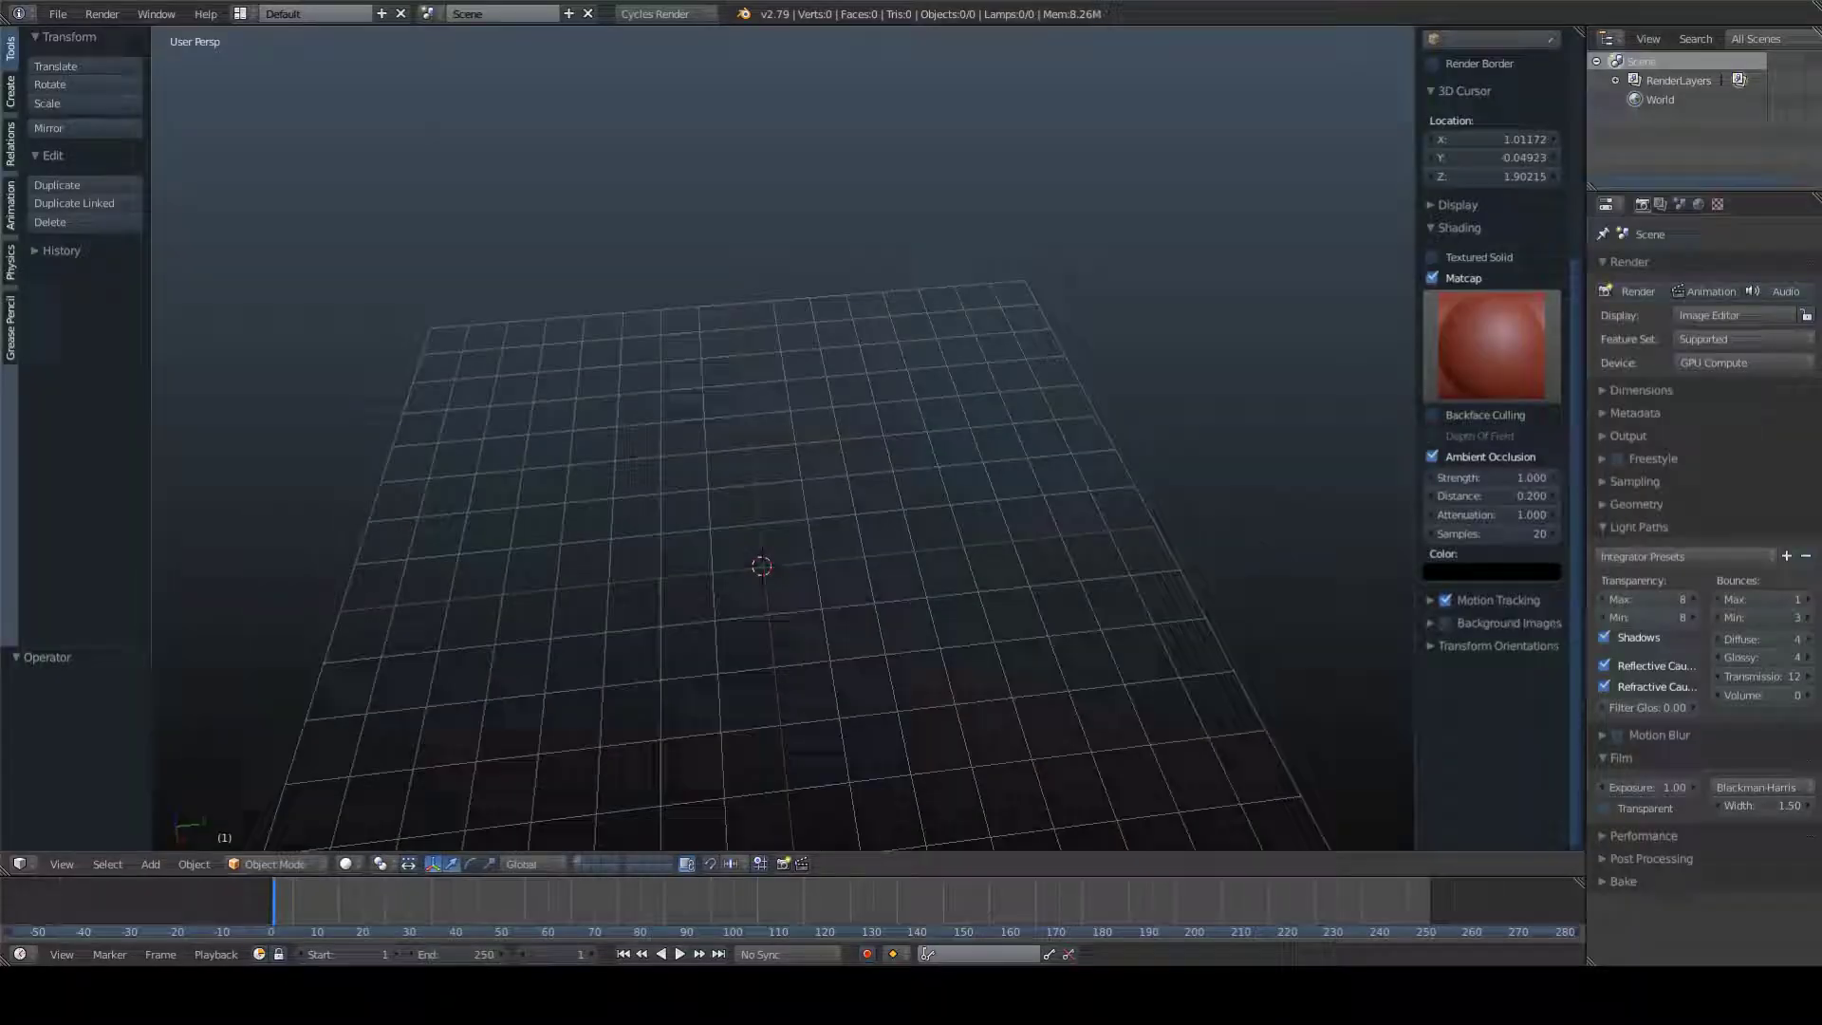
# Step: Import the Minecraft island model into the new, empty scene
pyautogui.scroll(5, 1450, 308)
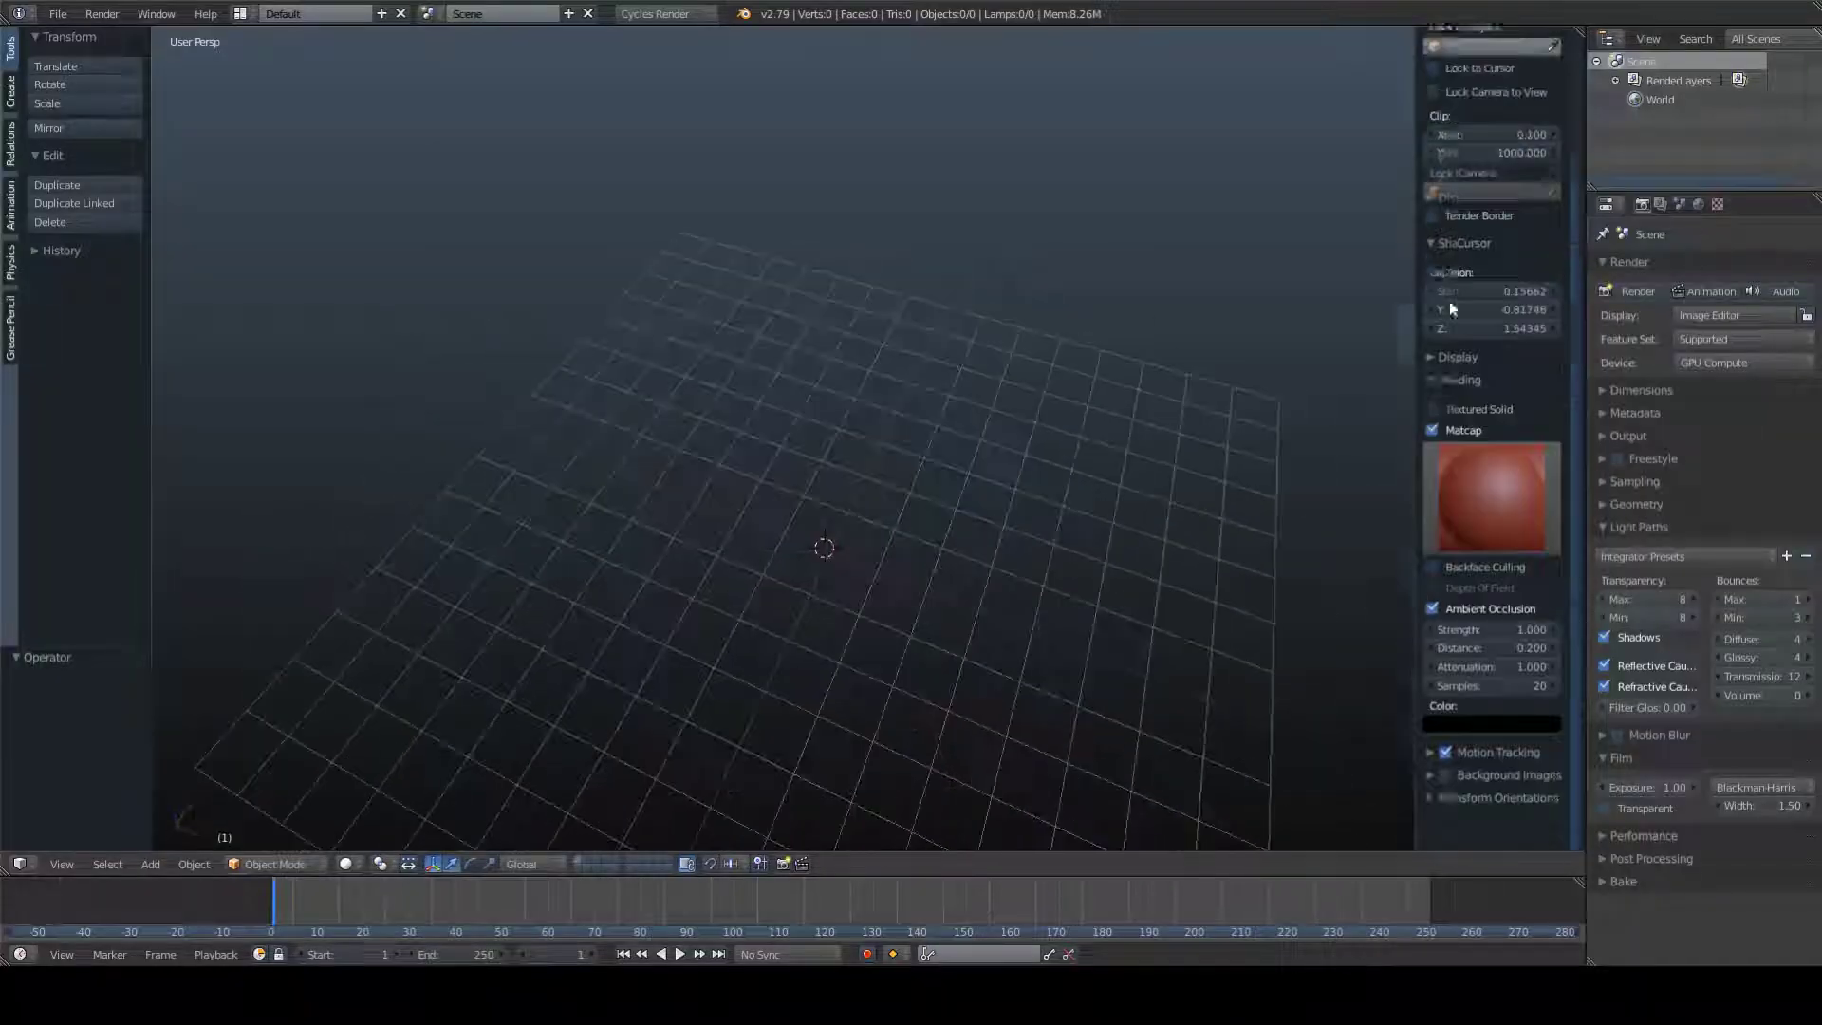
pyautogui.click(58, 13)
pyautogui.moveTo(93, 361)
pyautogui.click(313, 525)
pyautogui.click(54, 399)
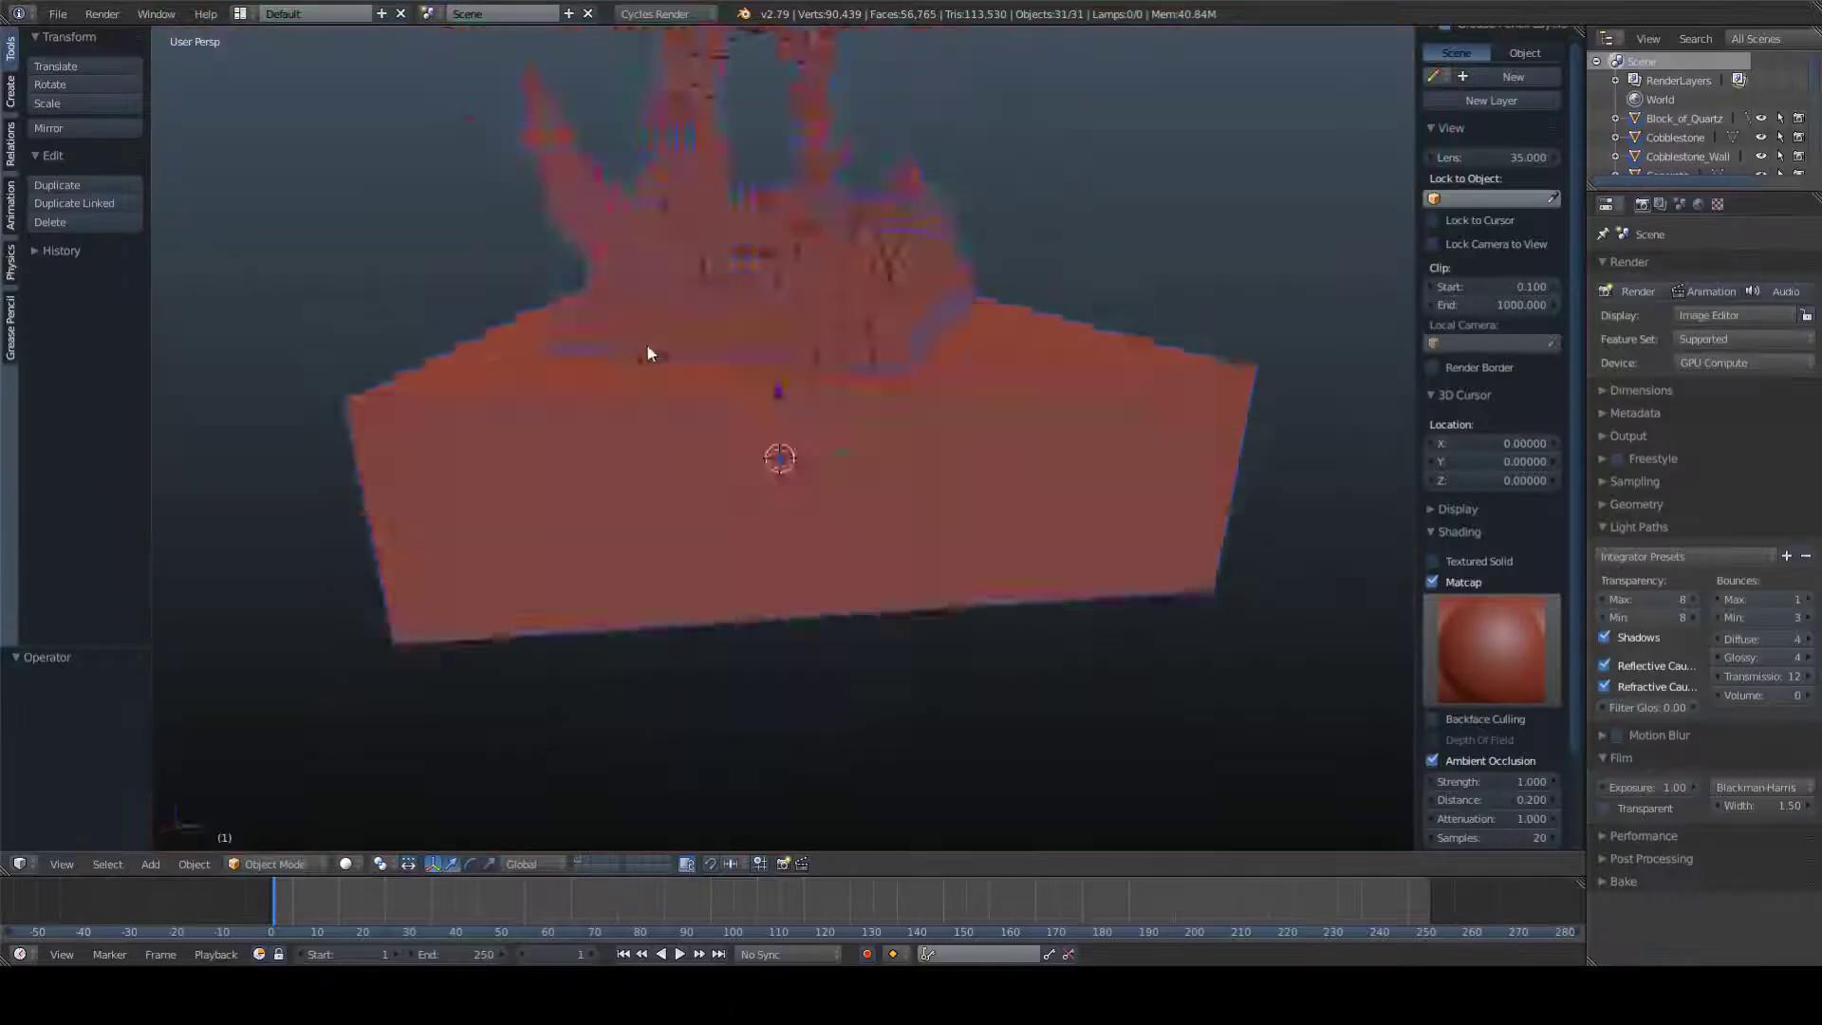
# Step: Add a plane beneath the island and scale it by about 17.4 to form the ground
pyautogui.scroll(-4, 647, 346)
pyautogui.hotkey('shift', 'a')
pyautogui.moveTo(816, 626)
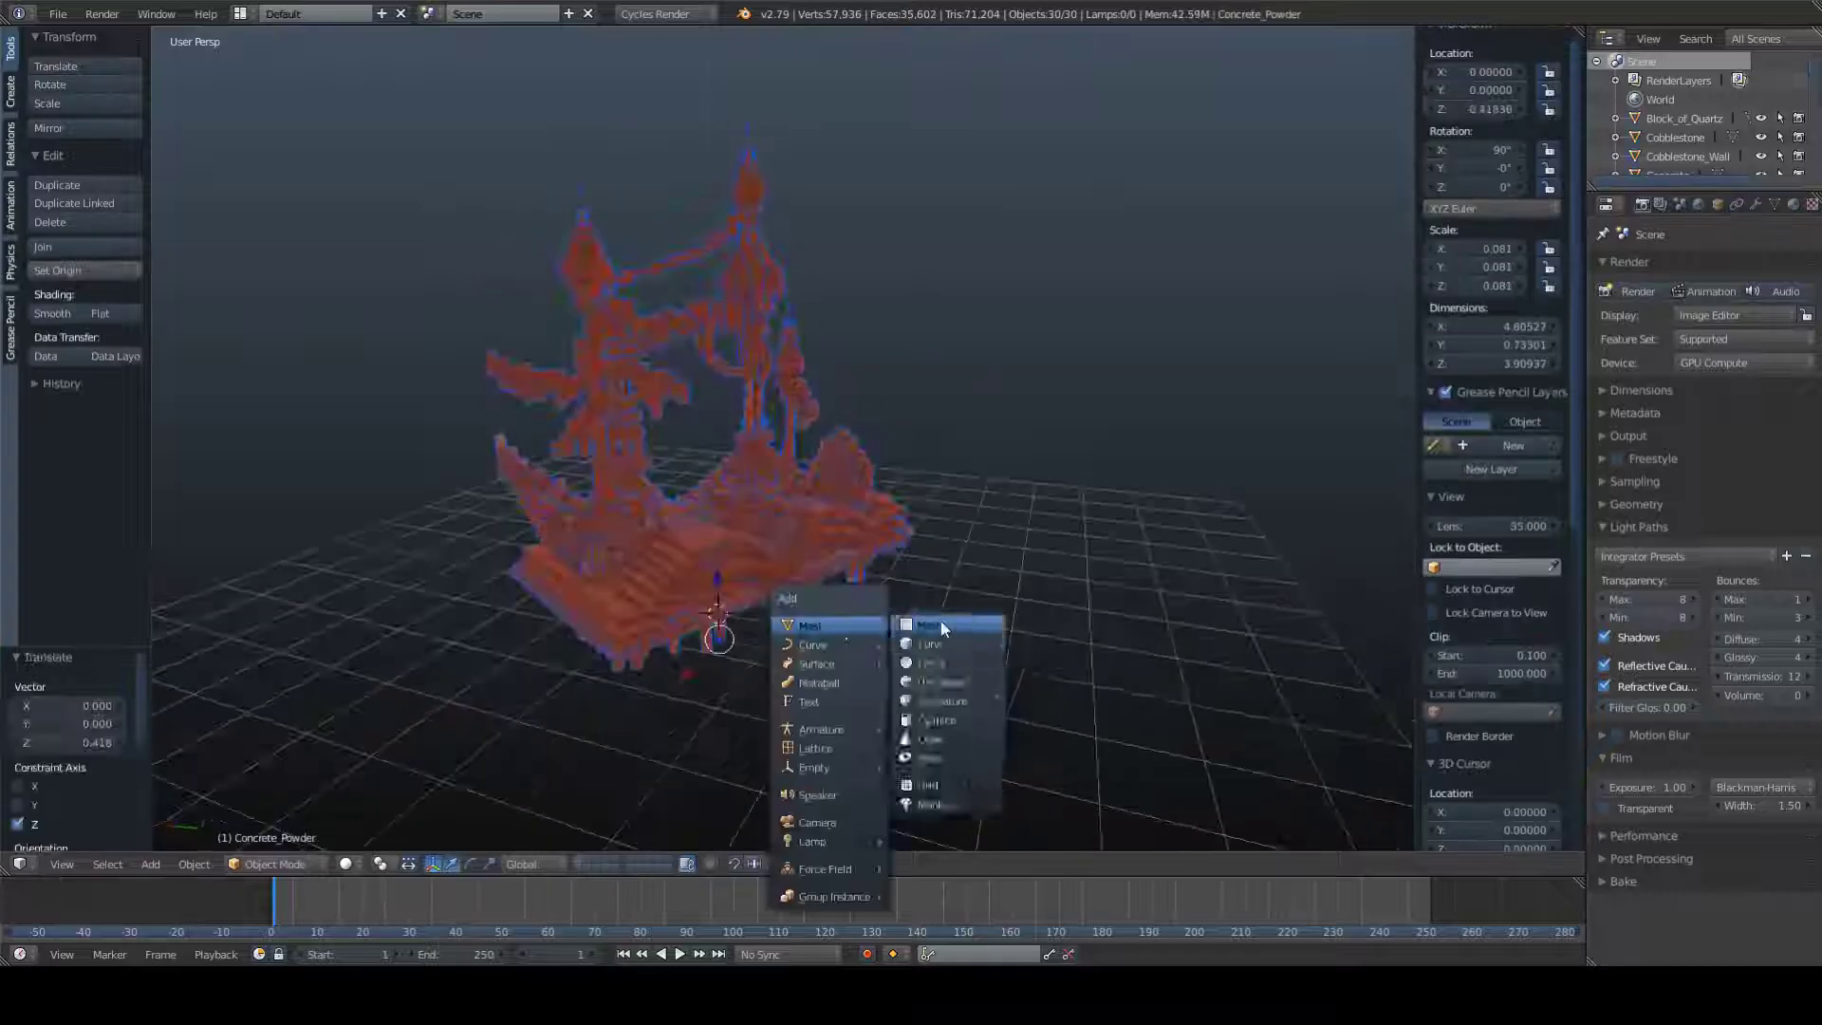
pyautogui.click(928, 625)
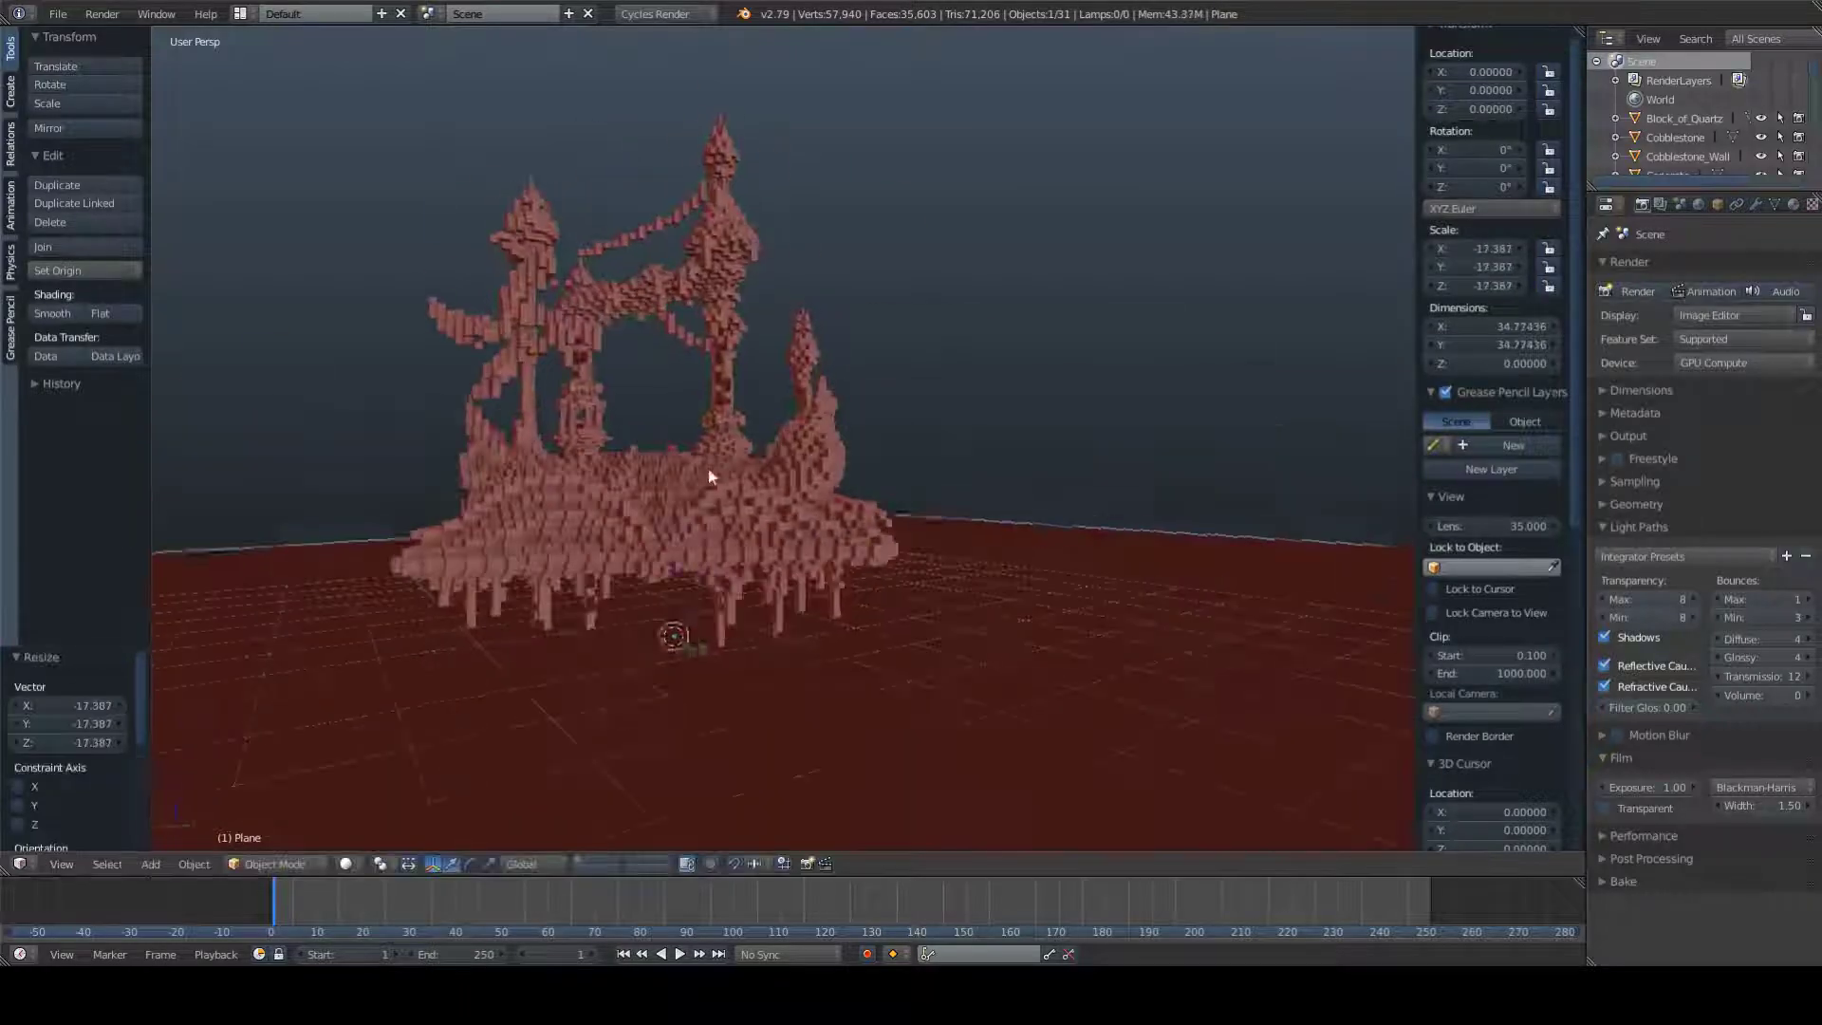
# Step: Set up a Node Editor beside the 3D view and give a cube a Volume Absorption and Volume Scatter material with an Add Shader
pyautogui.scroll(5, 708, 468)
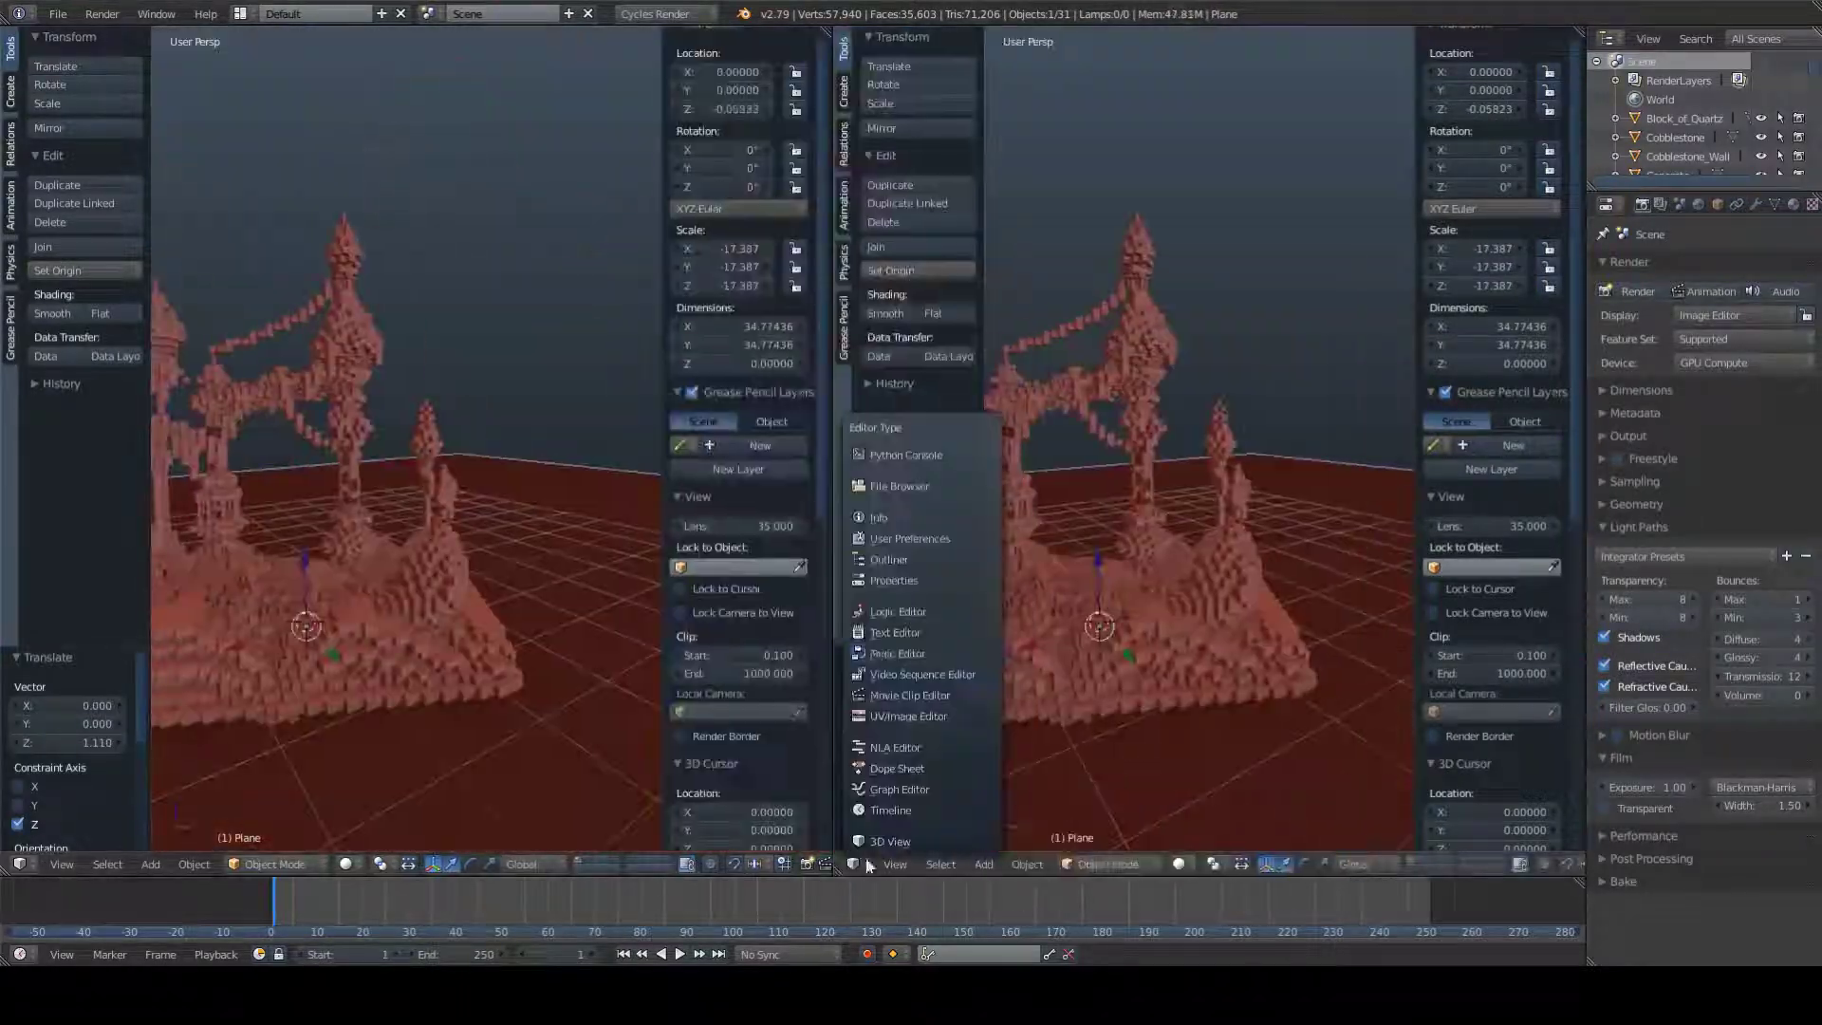
pyautogui.click(896, 653)
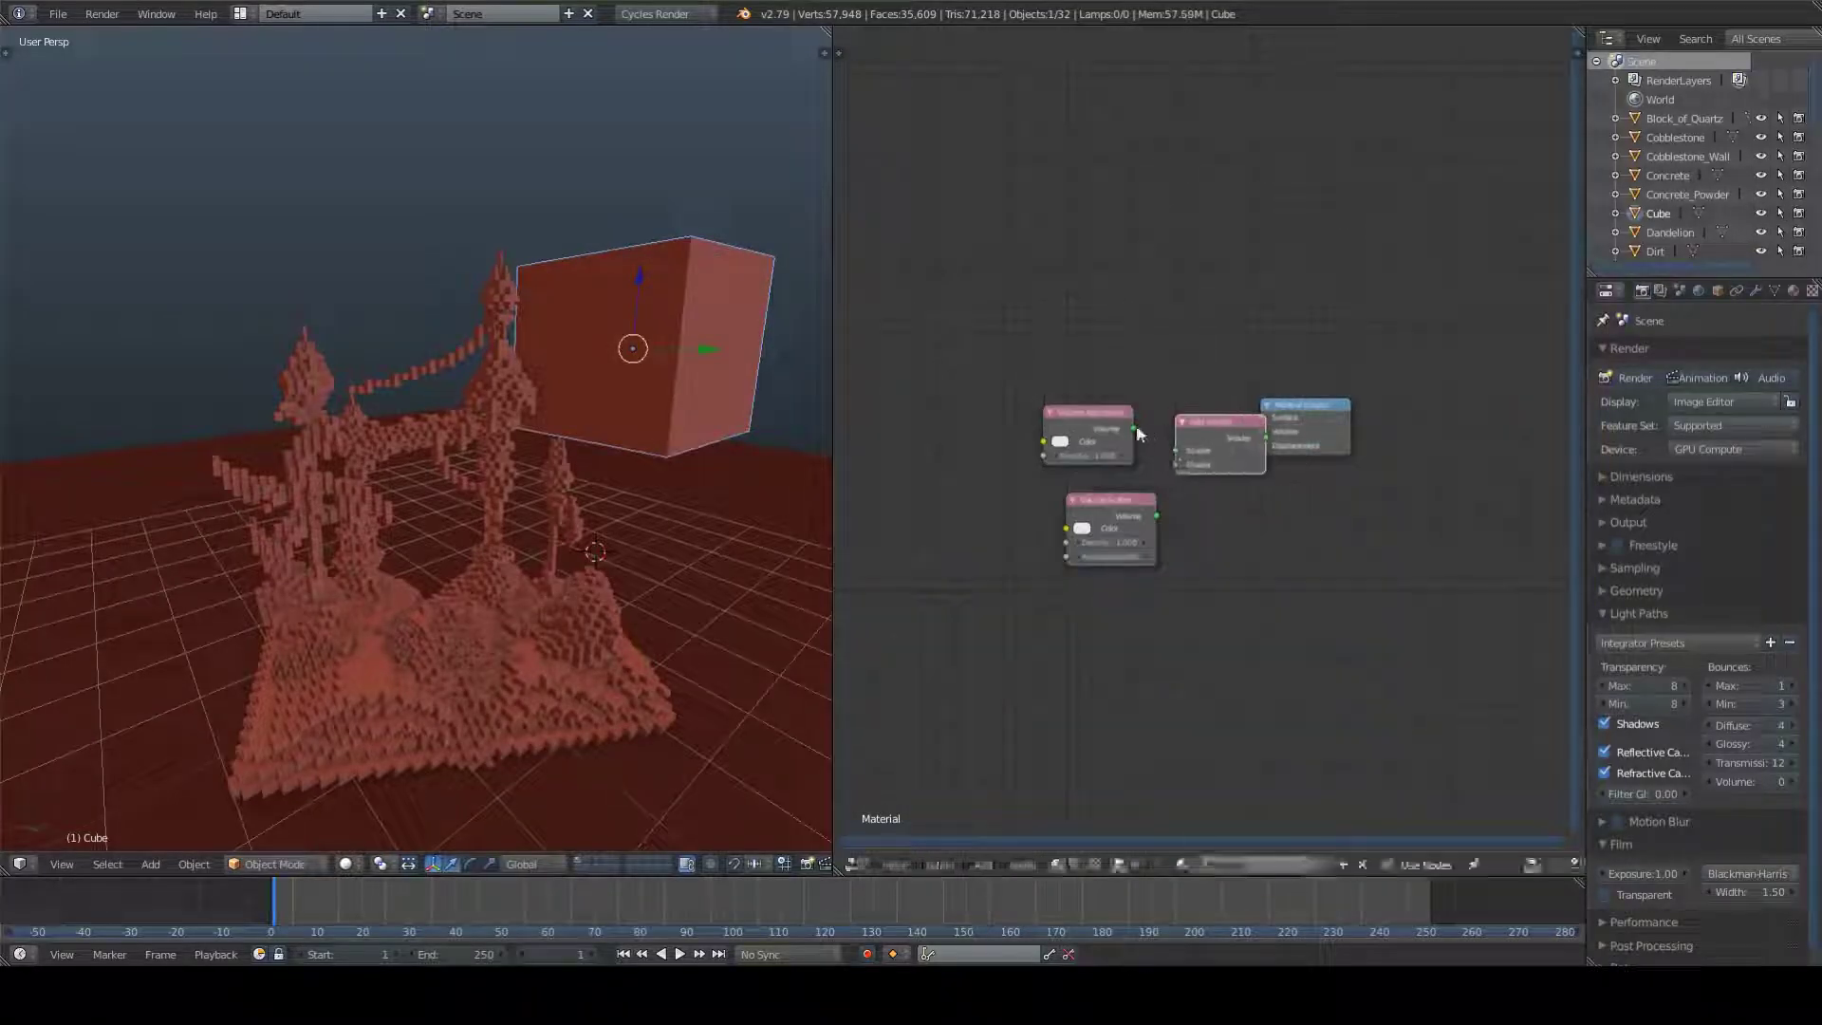
# Step: Add a camera locked to the view and fly it to frame the island's towers from a low angle in the rendered preview
pyautogui.hotkey('shift', 'a')
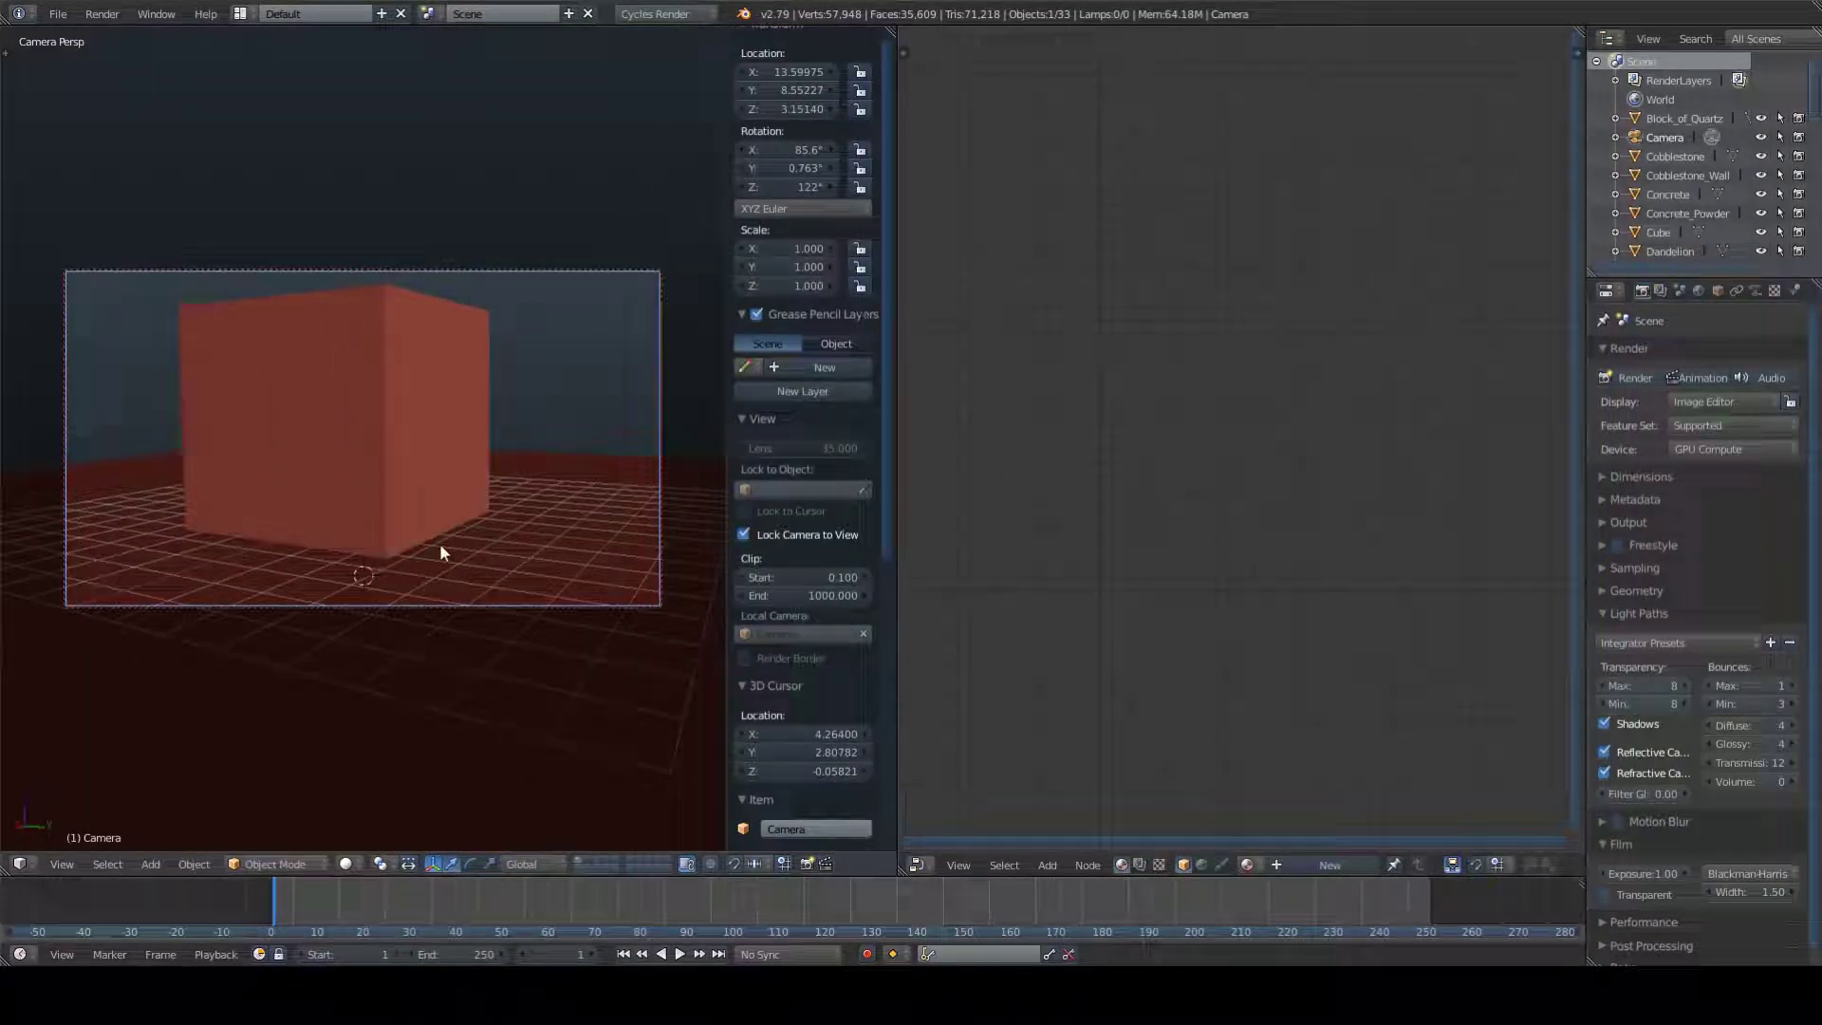
pyautogui.hotkey('shift', 'z')
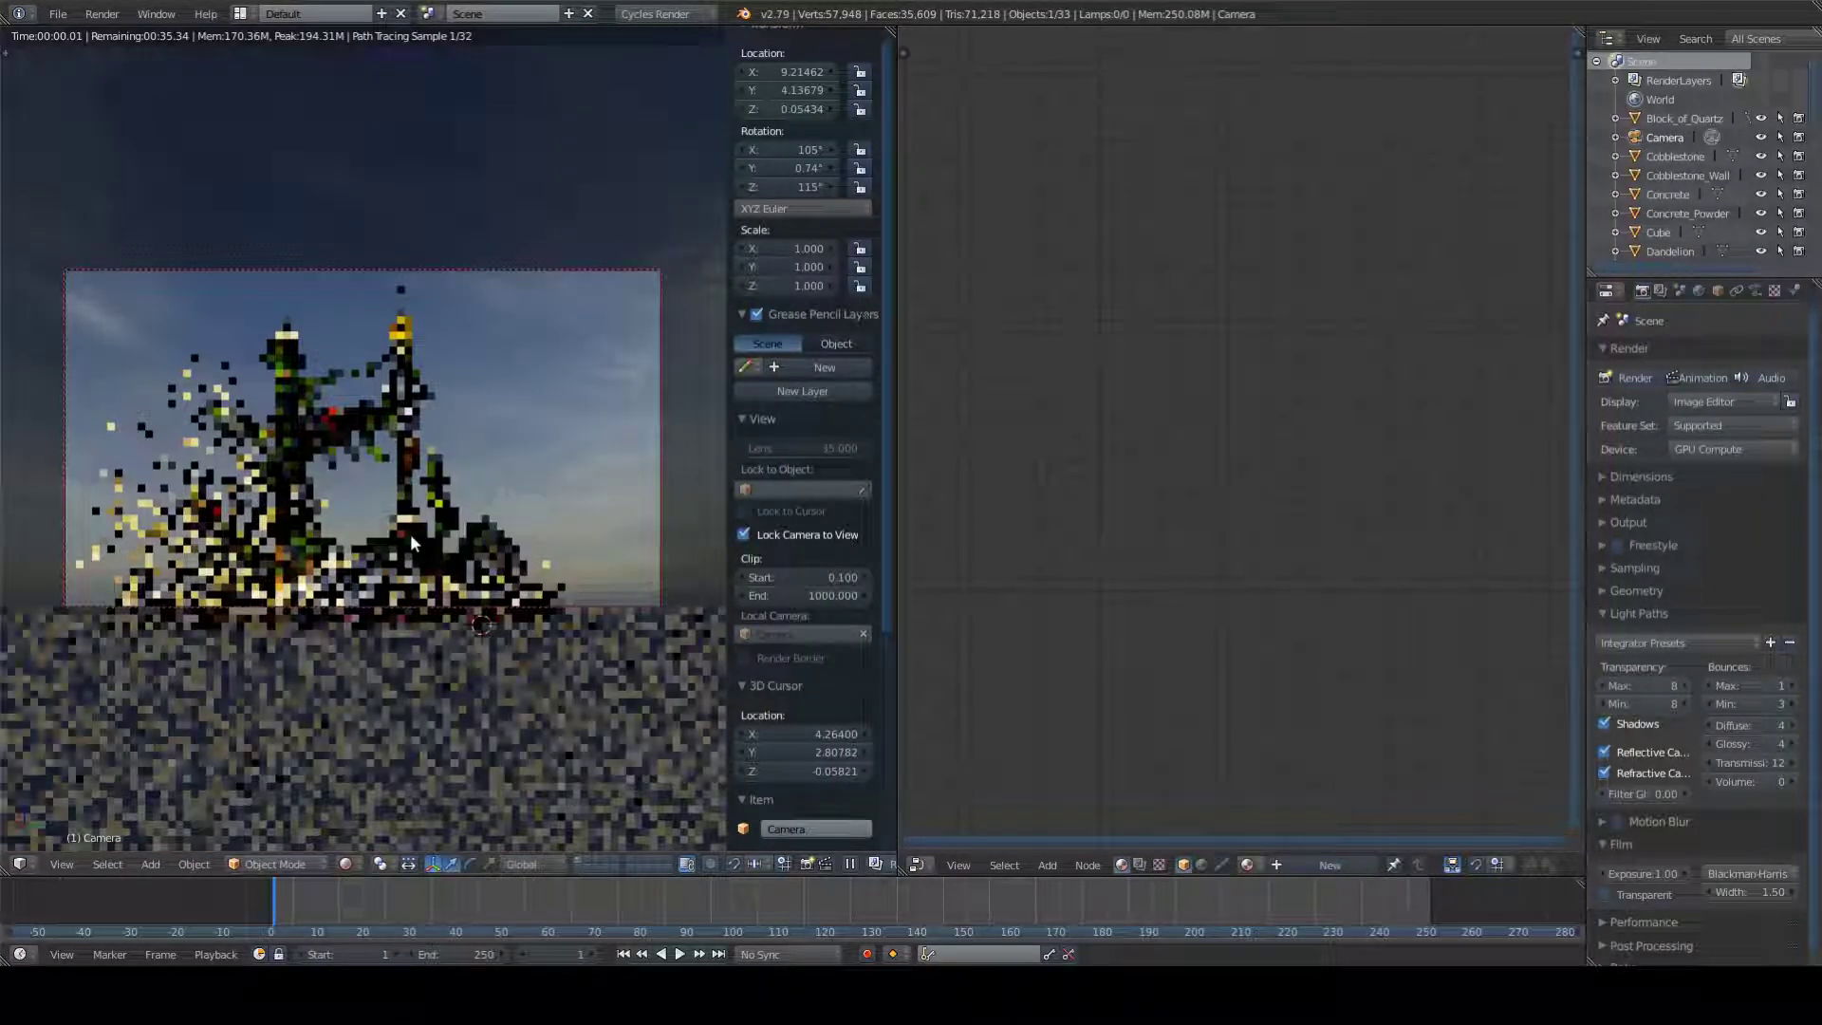
pyautogui.hotkey('shift', 'f')
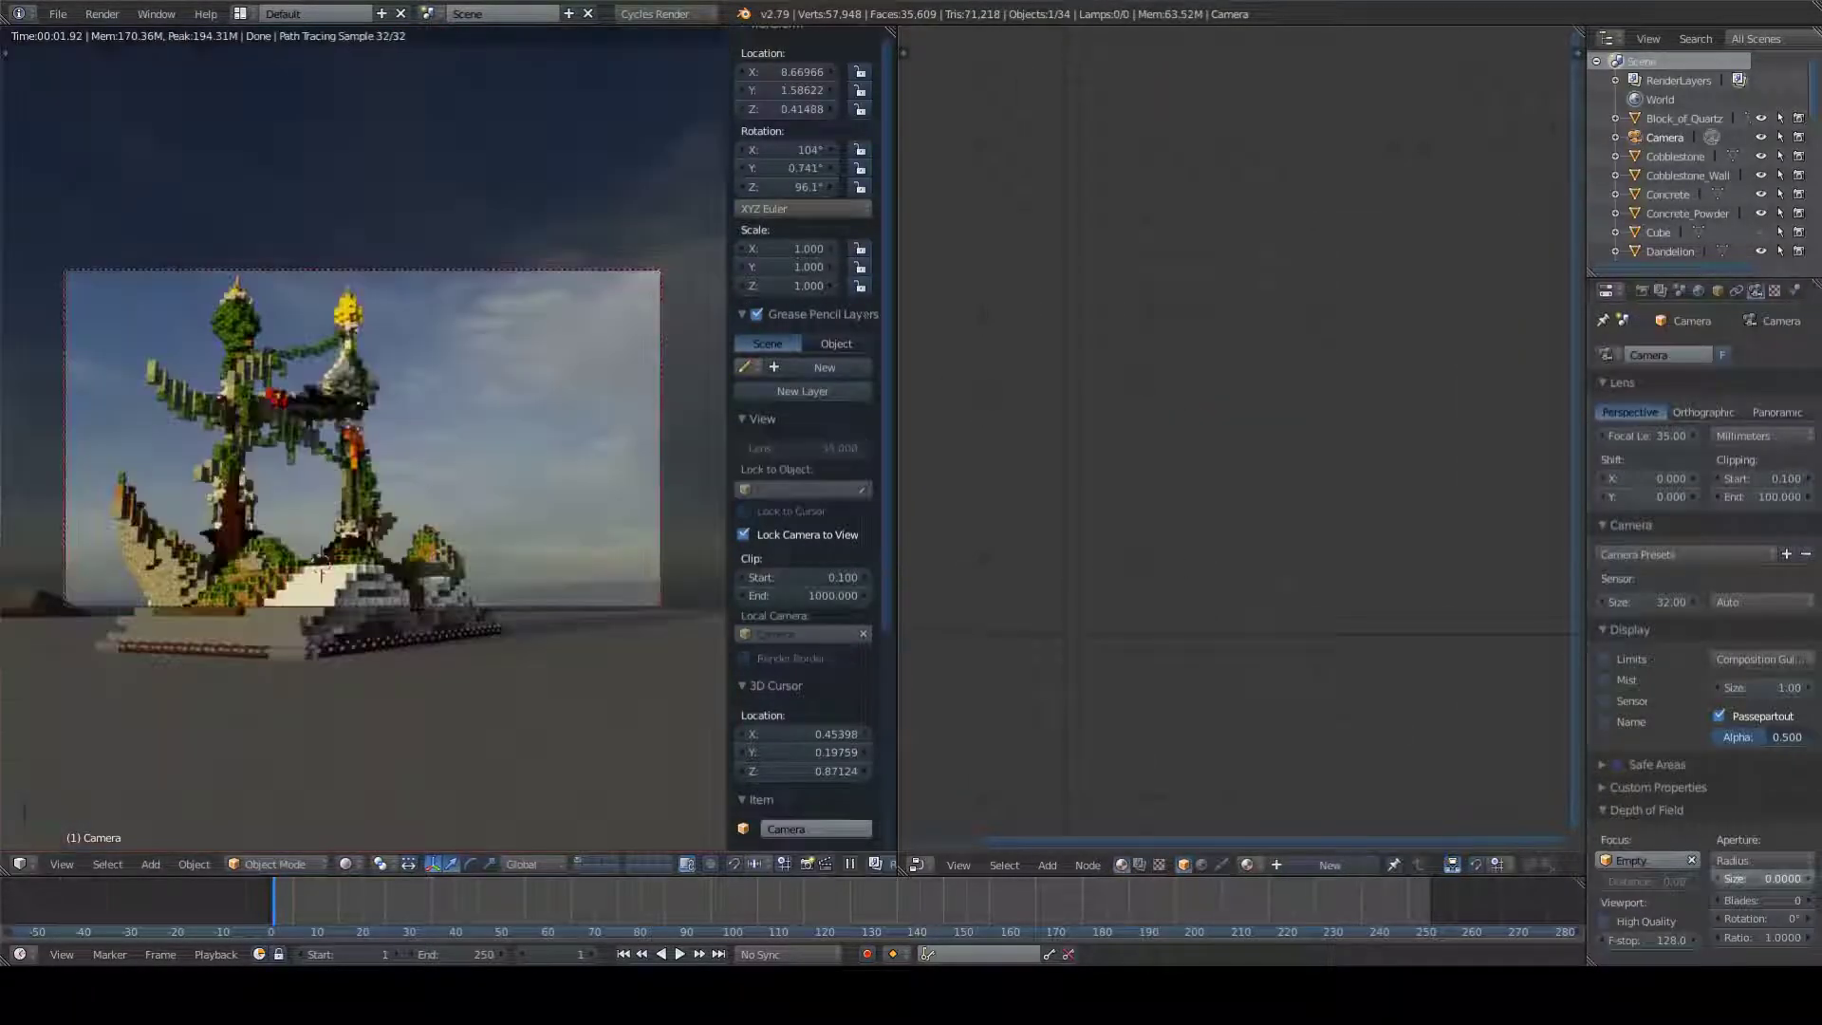
# Step: Adjust the camera's depth-of-field aperture radius with the empty as focus, and fly the camera closer to the towers
pyautogui.moveTo(1722, 882); pyautogui.dragTo(1817, 883)
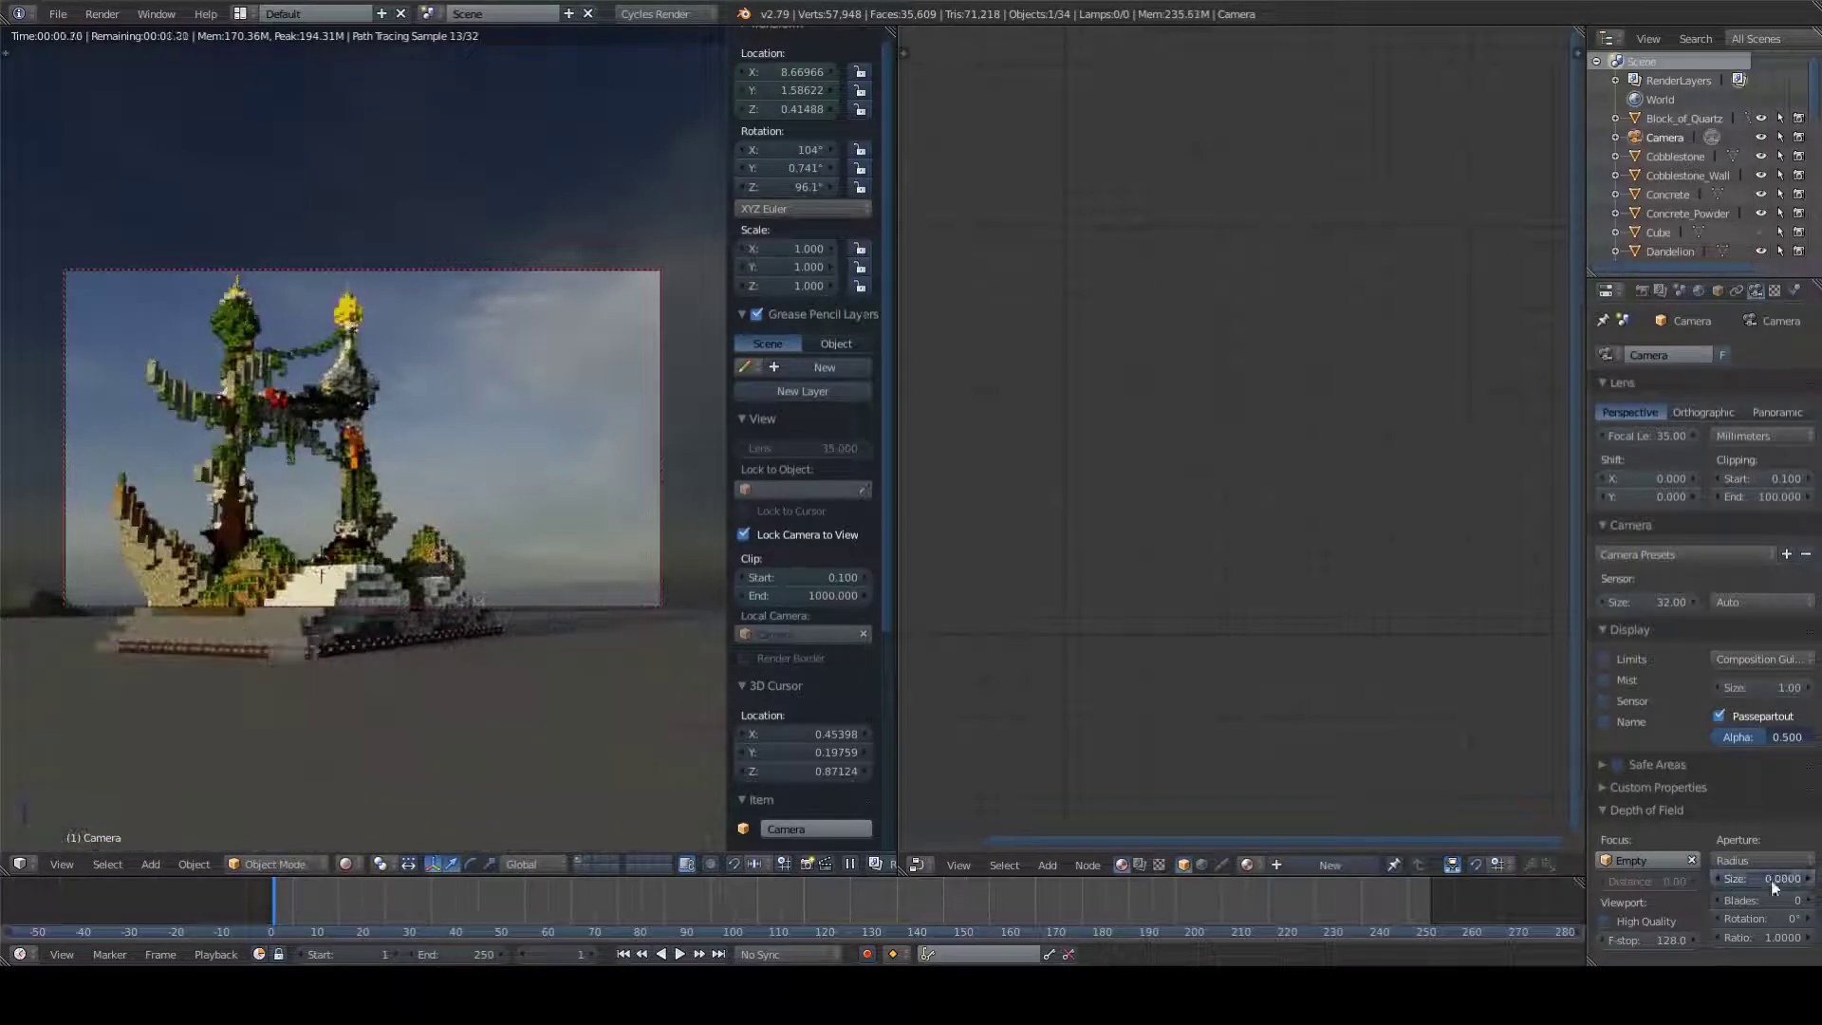
pyautogui.click(1762, 859)
pyautogui.click(1751, 883)
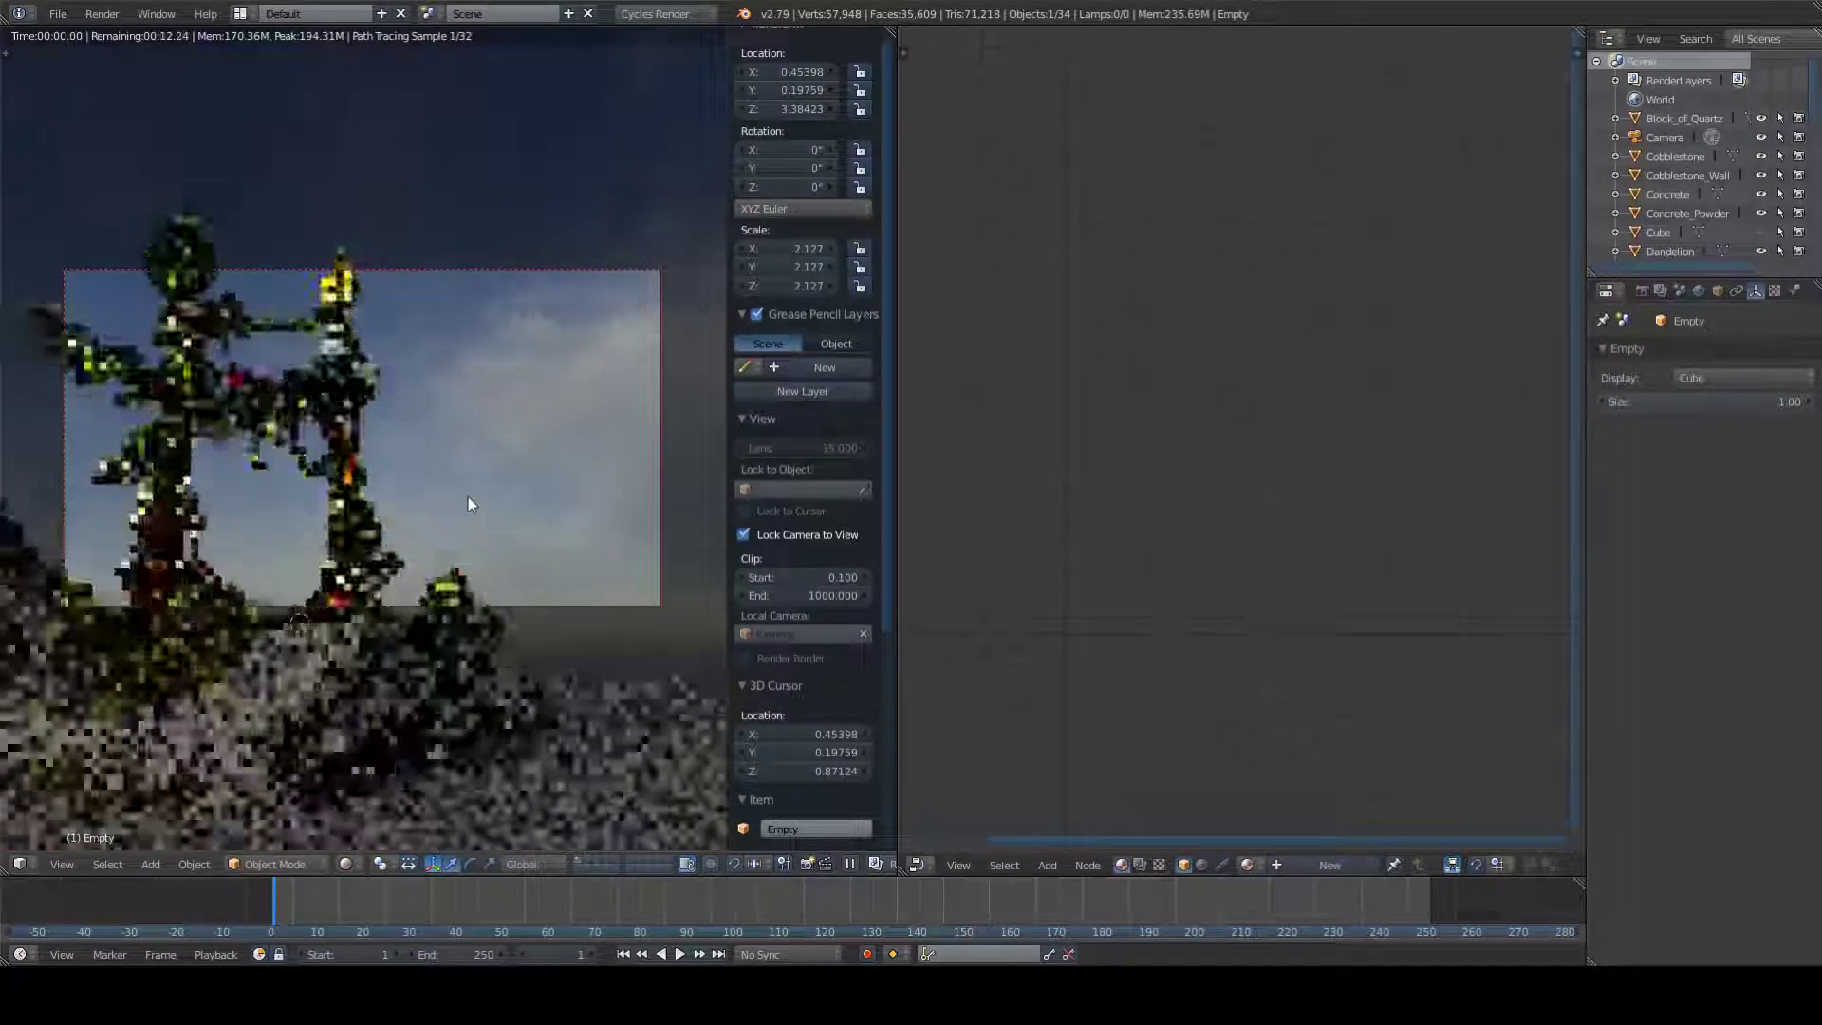
pyautogui.hotkey('shift', 'f')
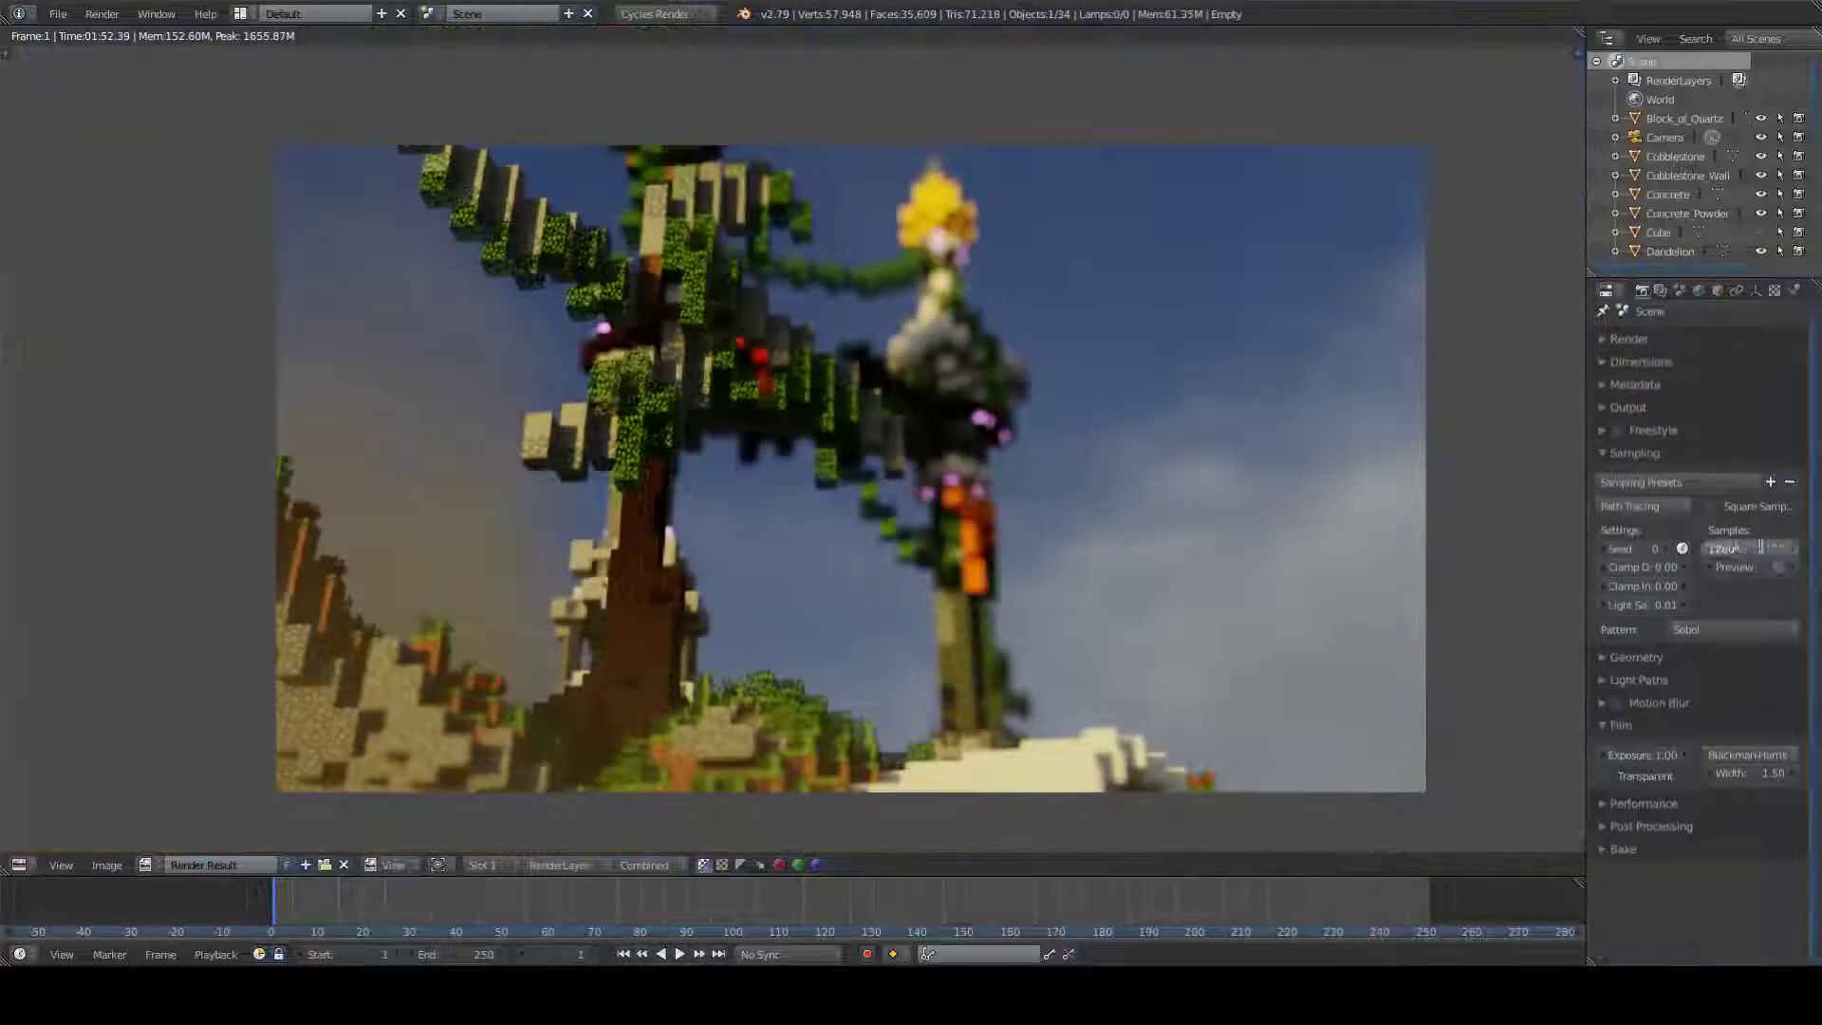
# Step: Render the close-up of the island's towers at 1280 samples and save the finished image
pyautogui.press('F12')
pyautogui.click(946, 13)
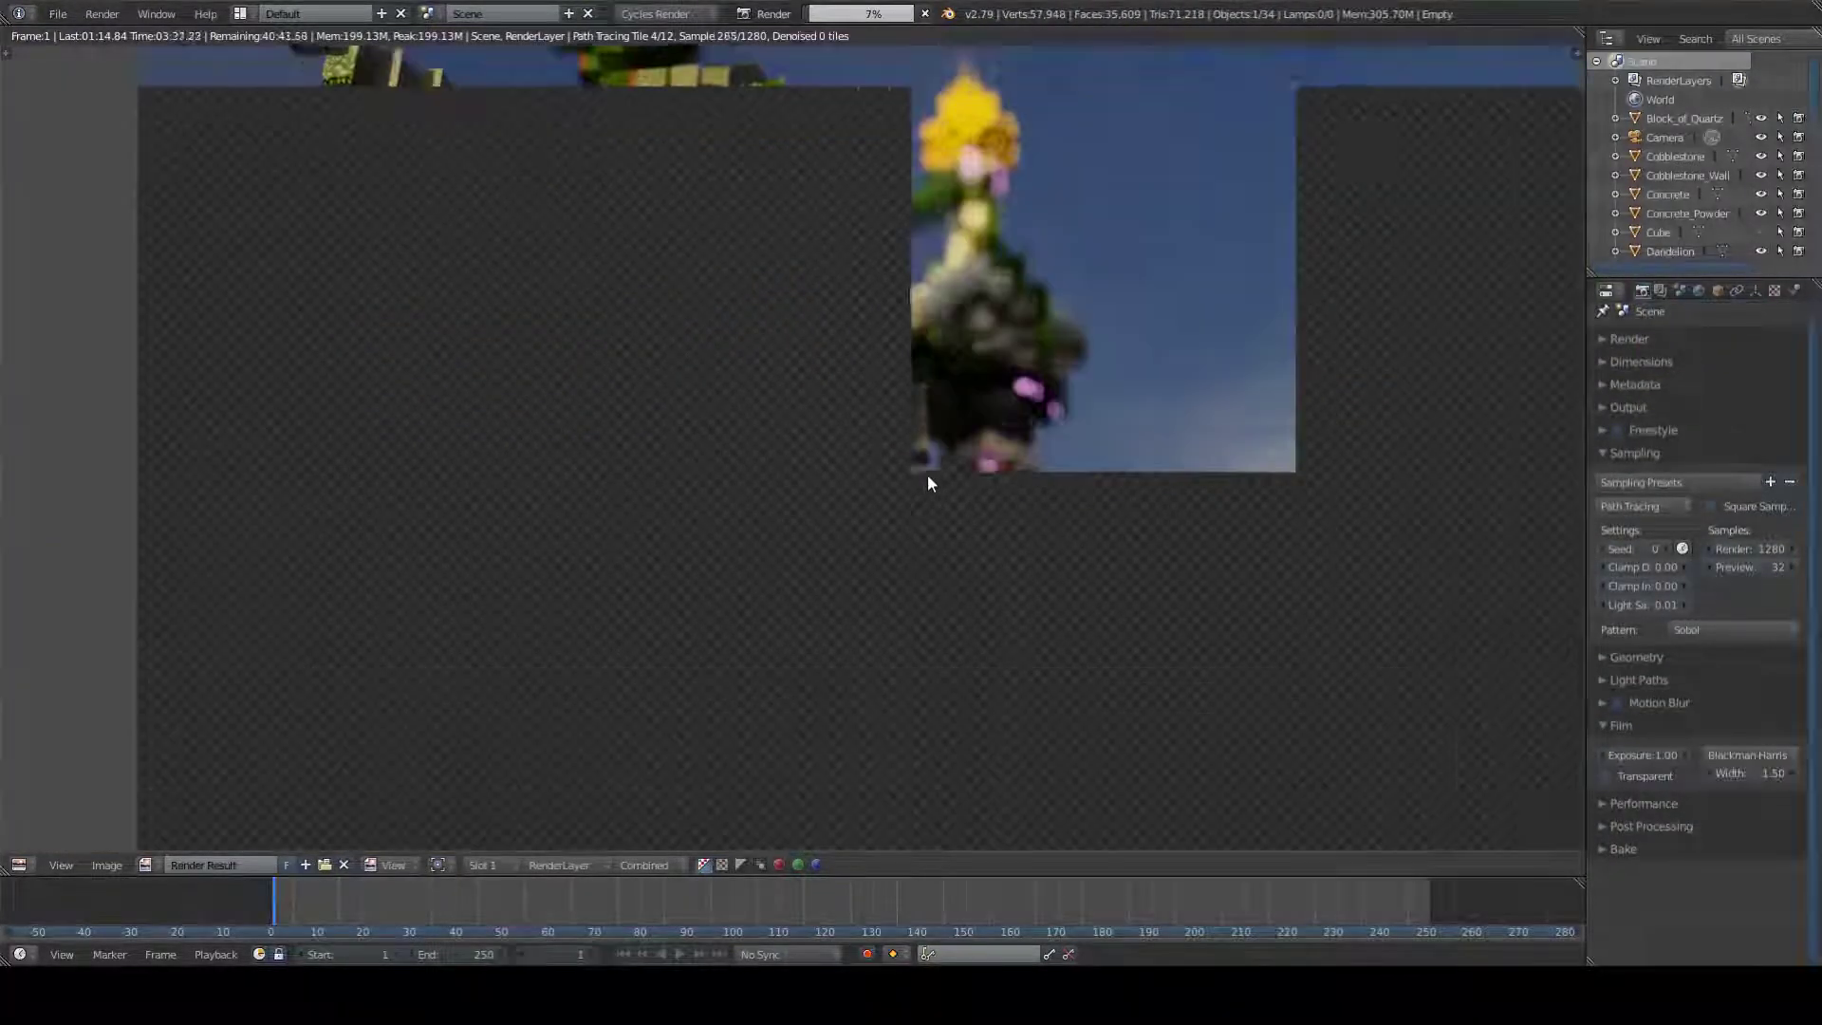
pyautogui.scroll(-1, 926, 474)
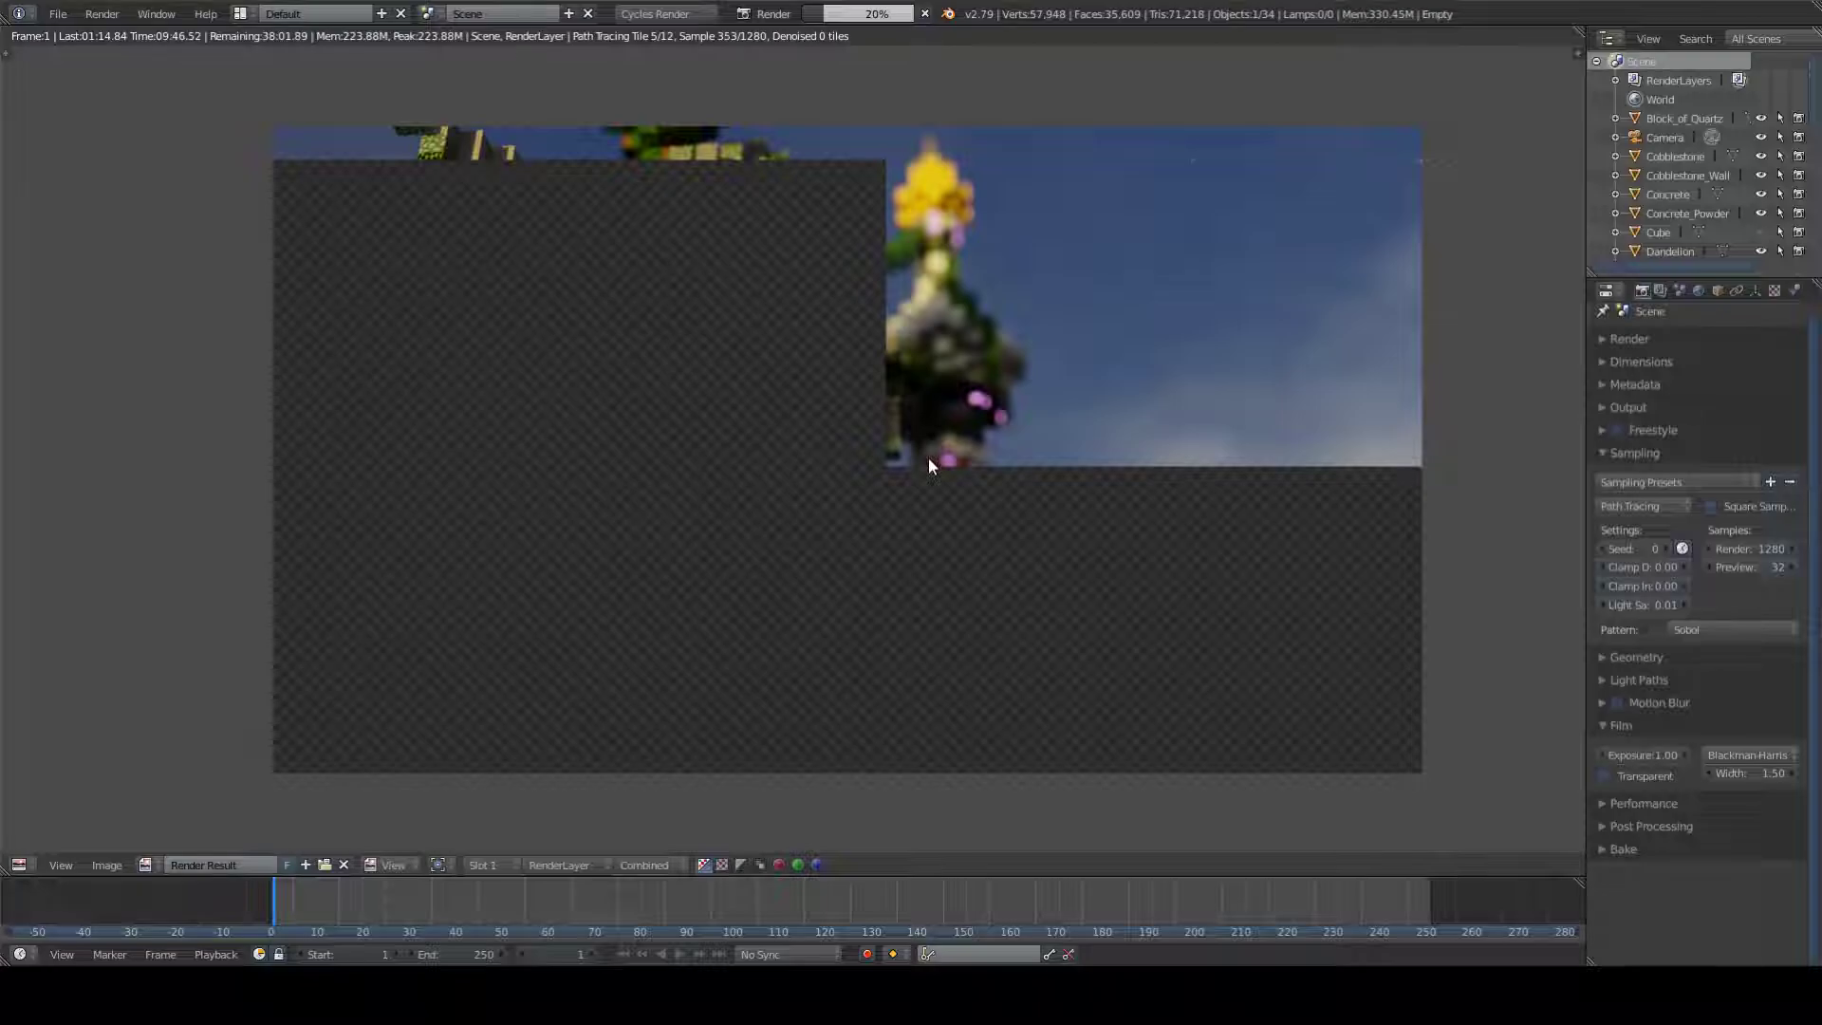
pyautogui.scroll(-1, 928, 465)
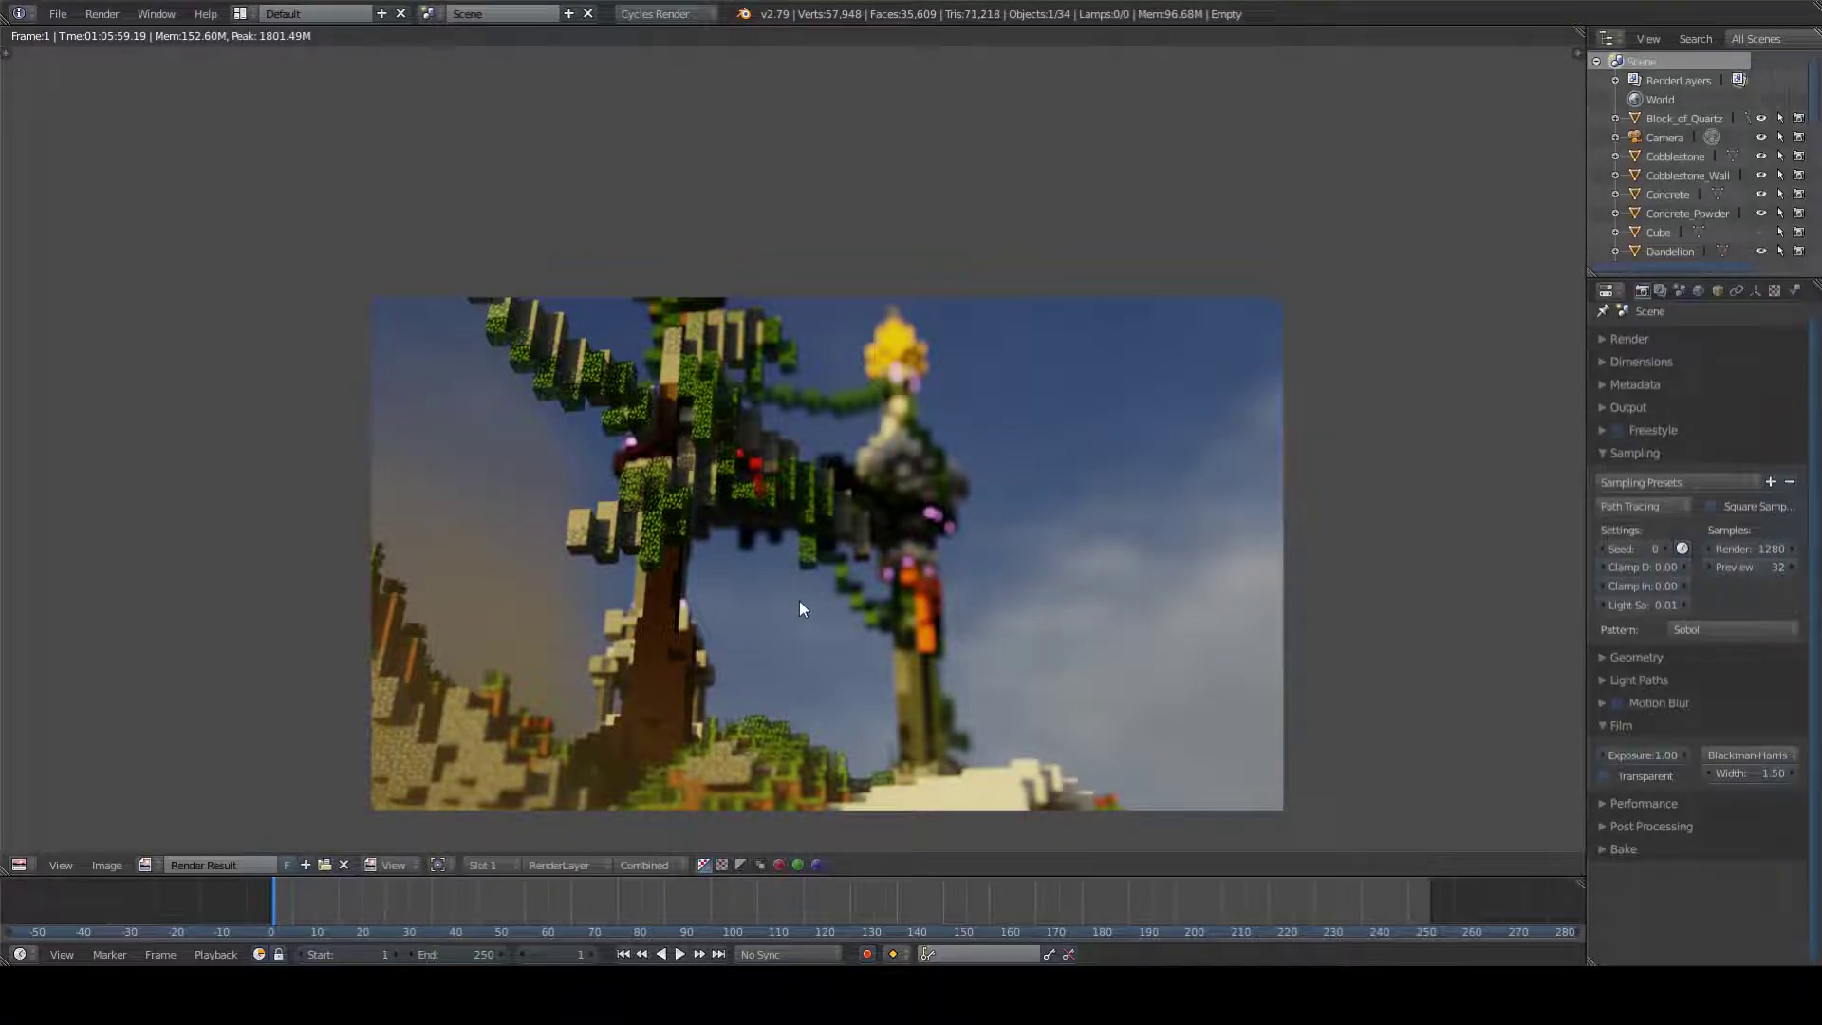
pyautogui.press('F3')
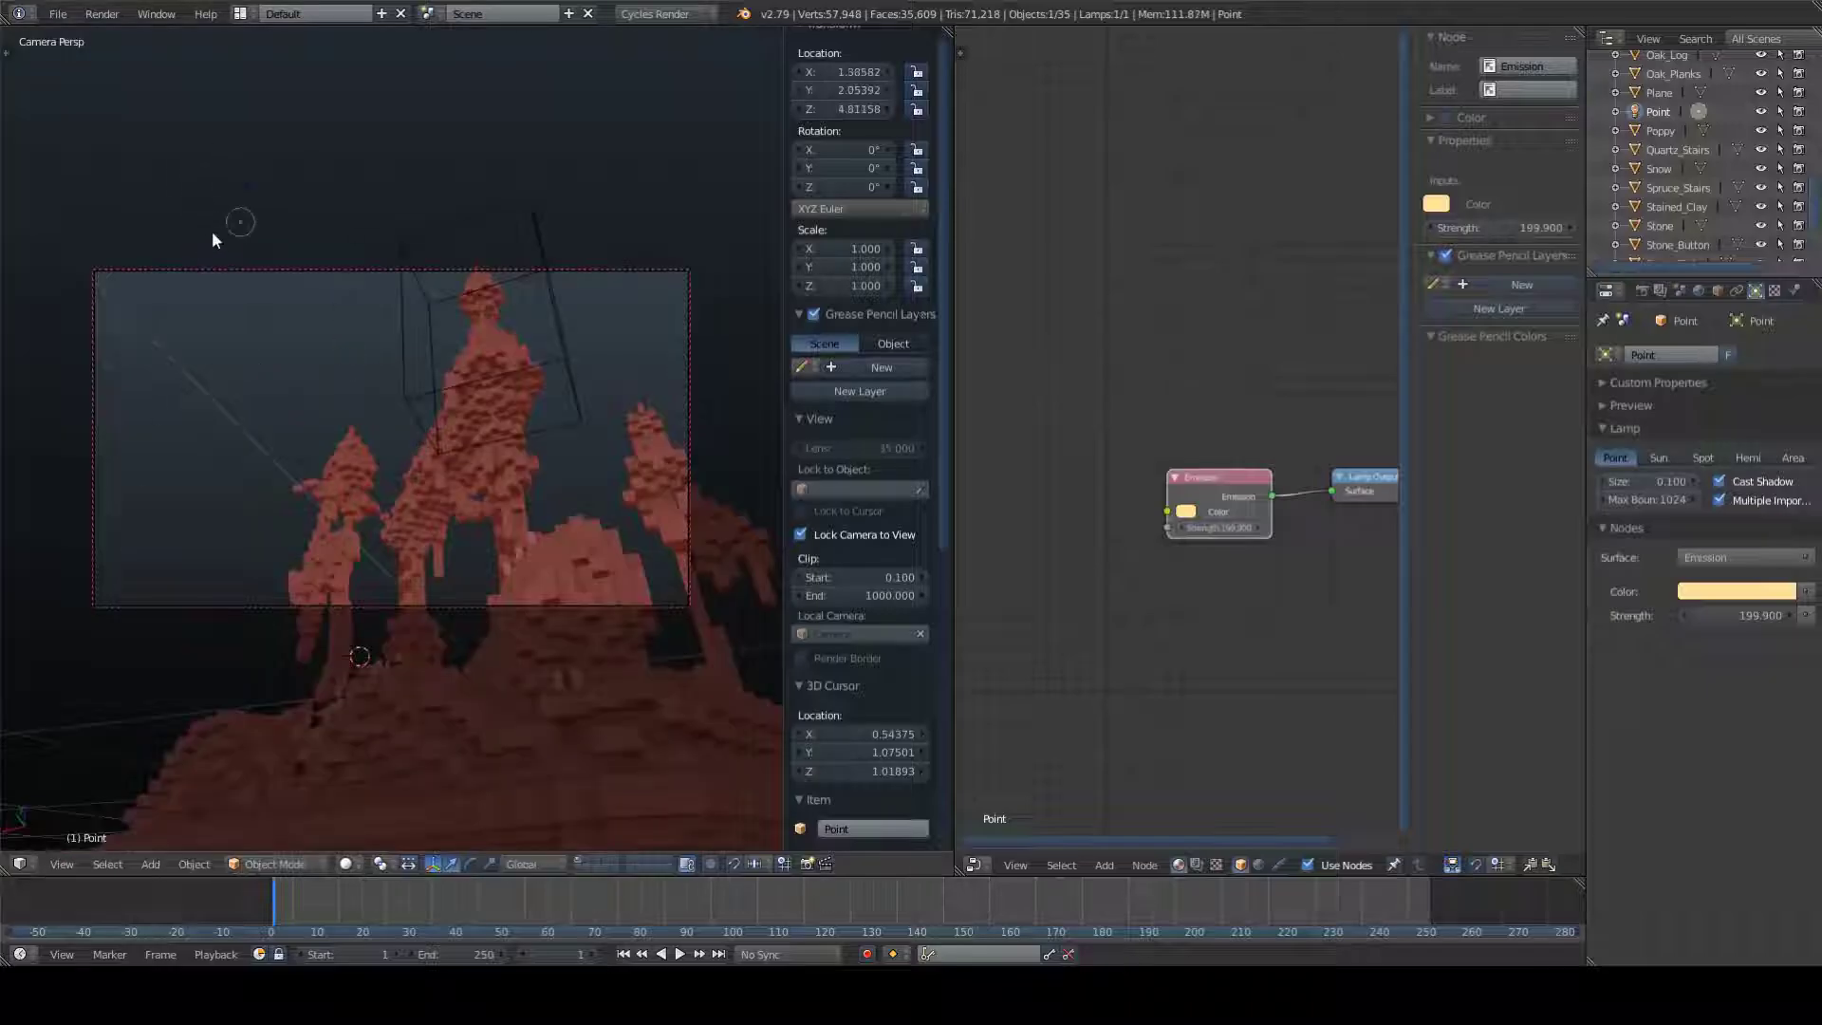
# Step: Check the yellow point lamp in the rendered preview, set its strength to 69.2 and render the island again
pyautogui.hotkey('shift', 'z')
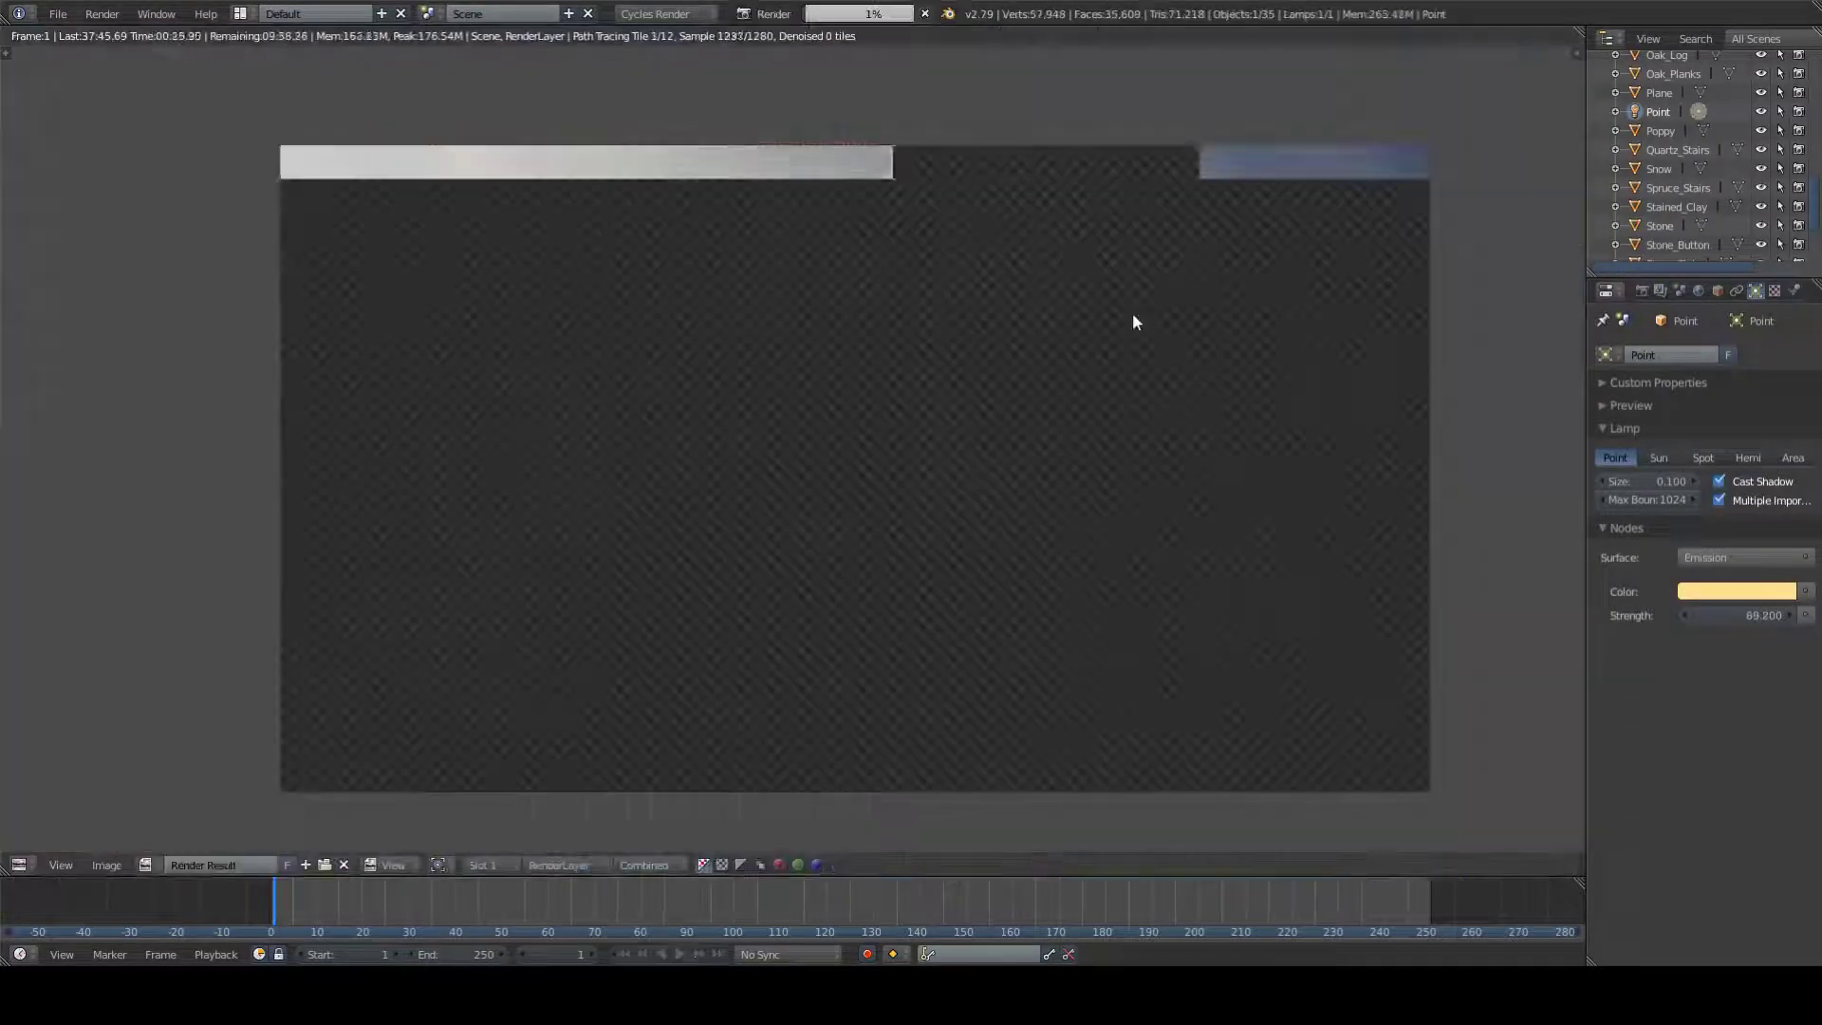